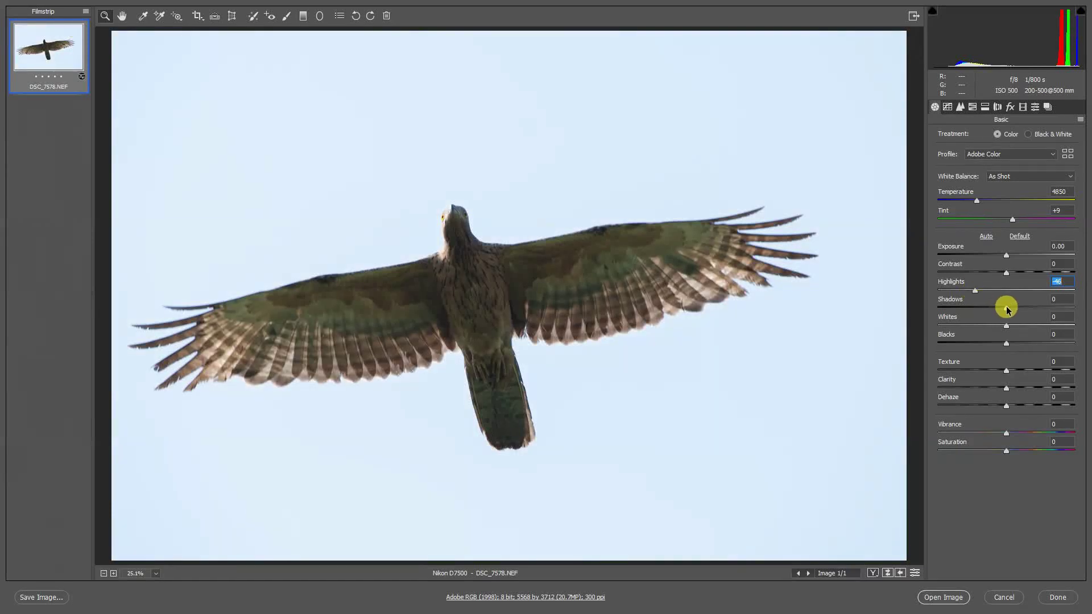
Set Shadows +45, Whites -3, Saturation +6, Vibrance -8 and Texture +5
left_click_drag(1029, 310, 1036, 308)
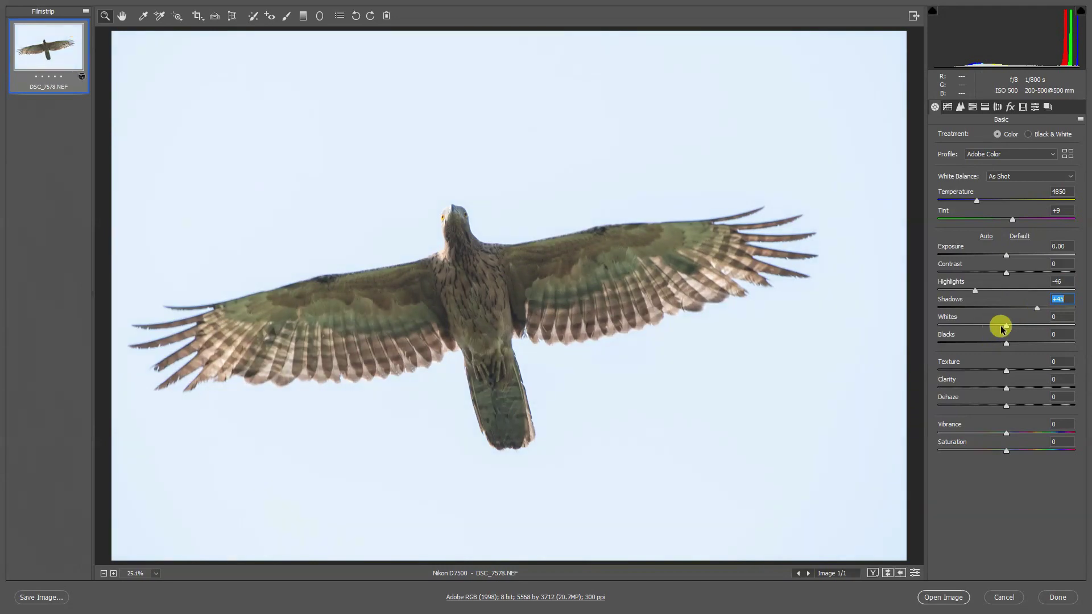
left_click_drag(1003, 326, 1002, 325)
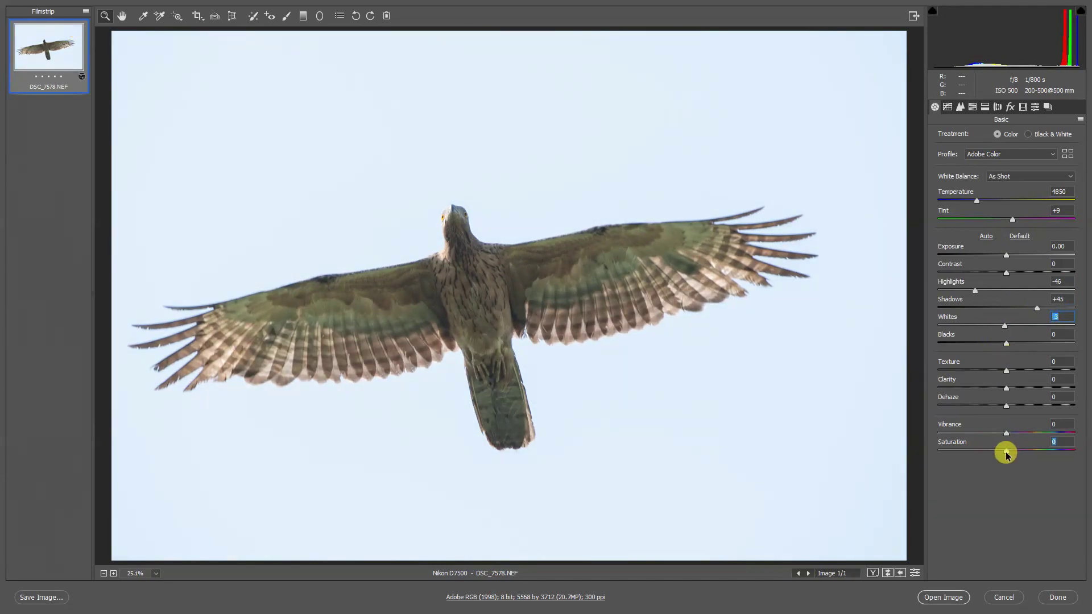
left_click_drag(1008, 453, 1012, 453)
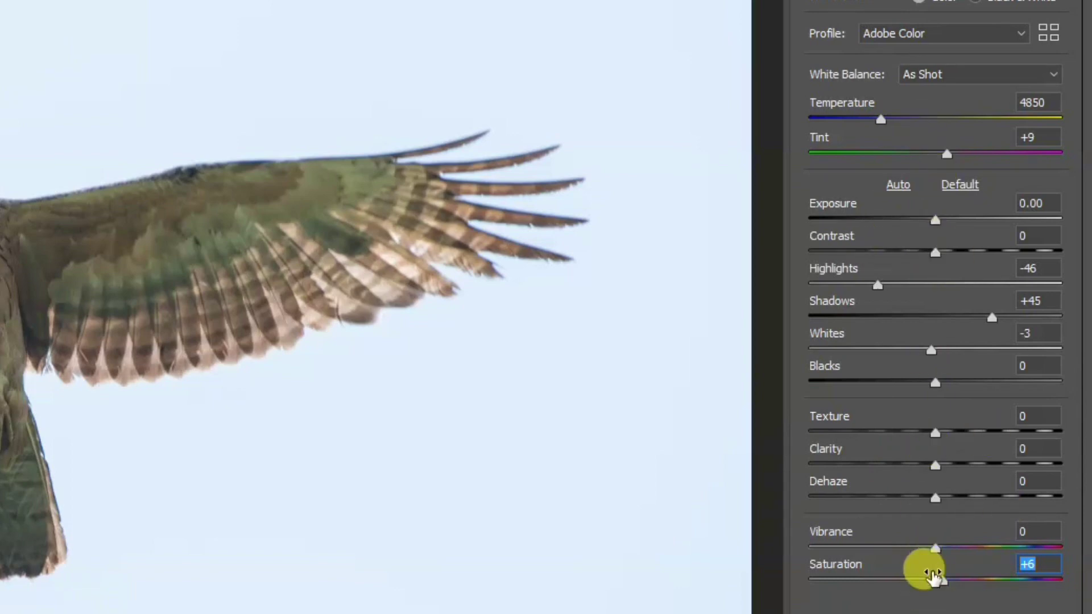
left_click(931, 549)
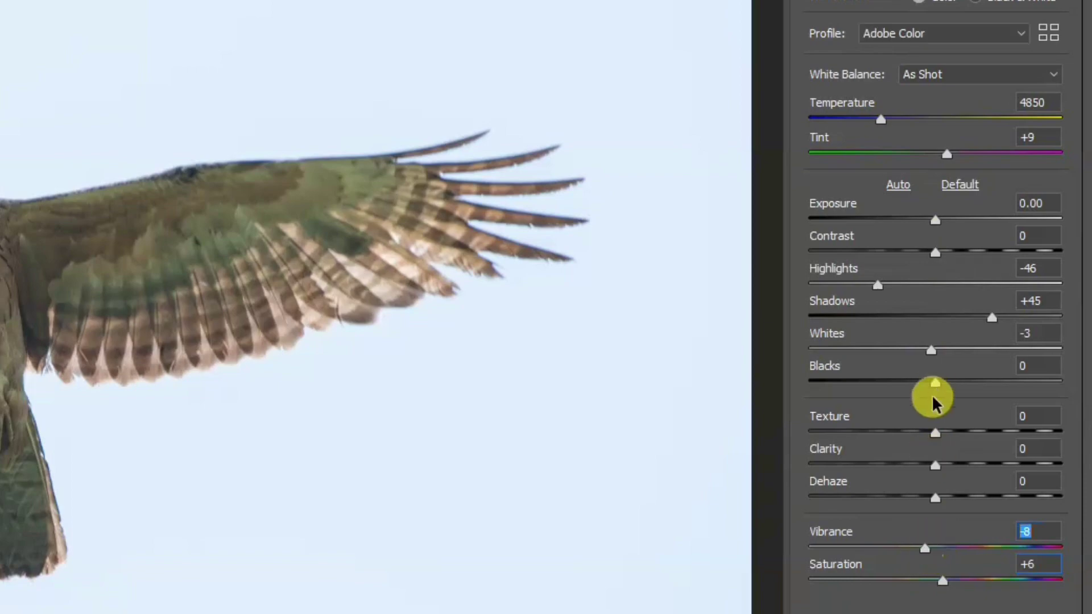
left_click_drag(933, 430, 938, 431)
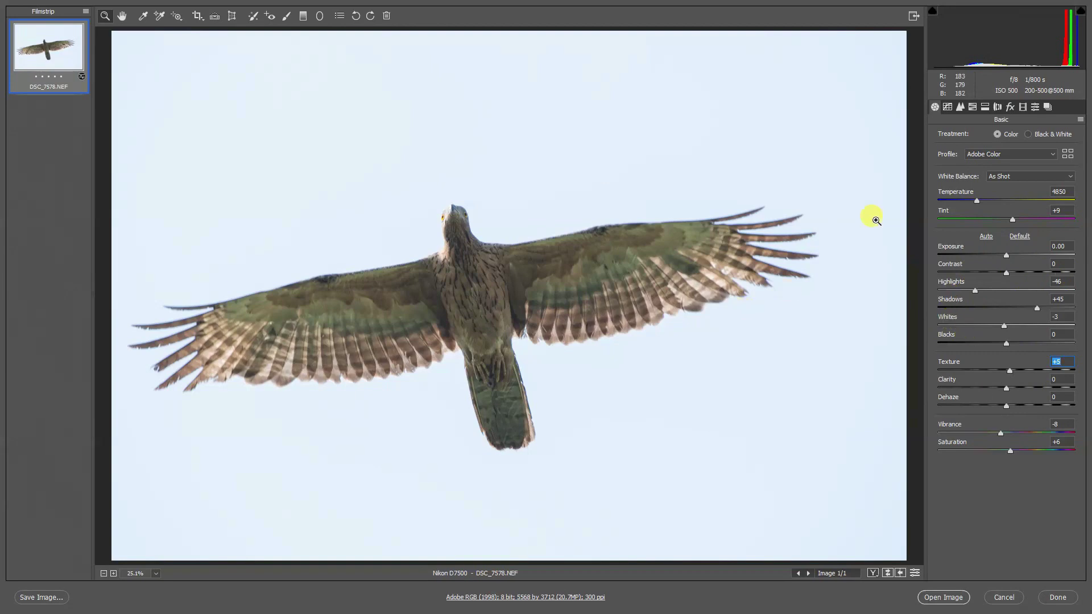
Raise Texture to +8 for feather detail, with the other Basic sliders at zero
left_click_drag(1017, 373, 1020, 373)
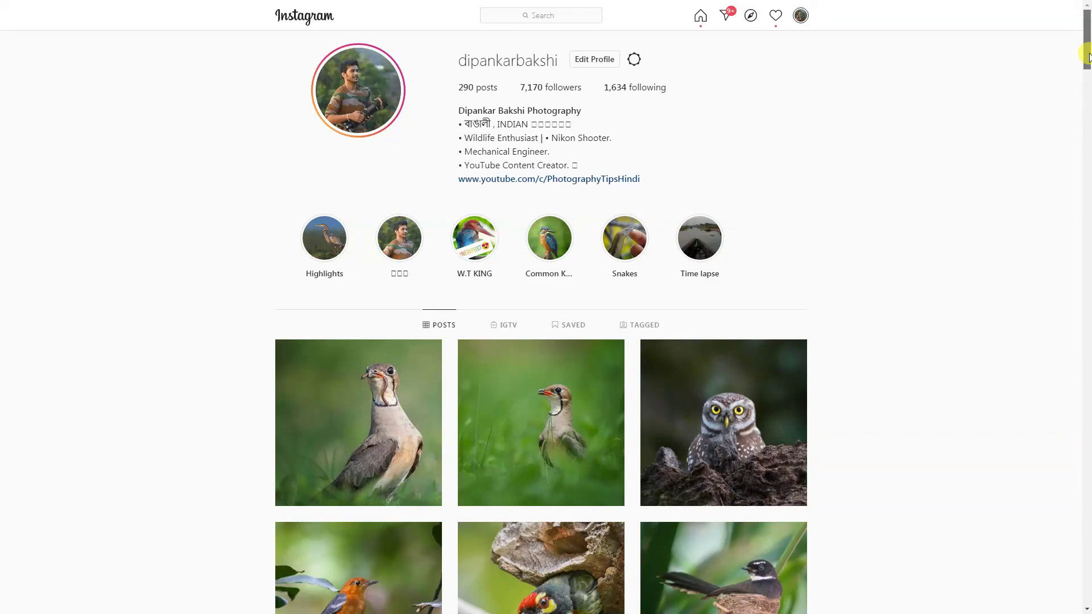
left_click_drag(1088, 57, 1087, 69)
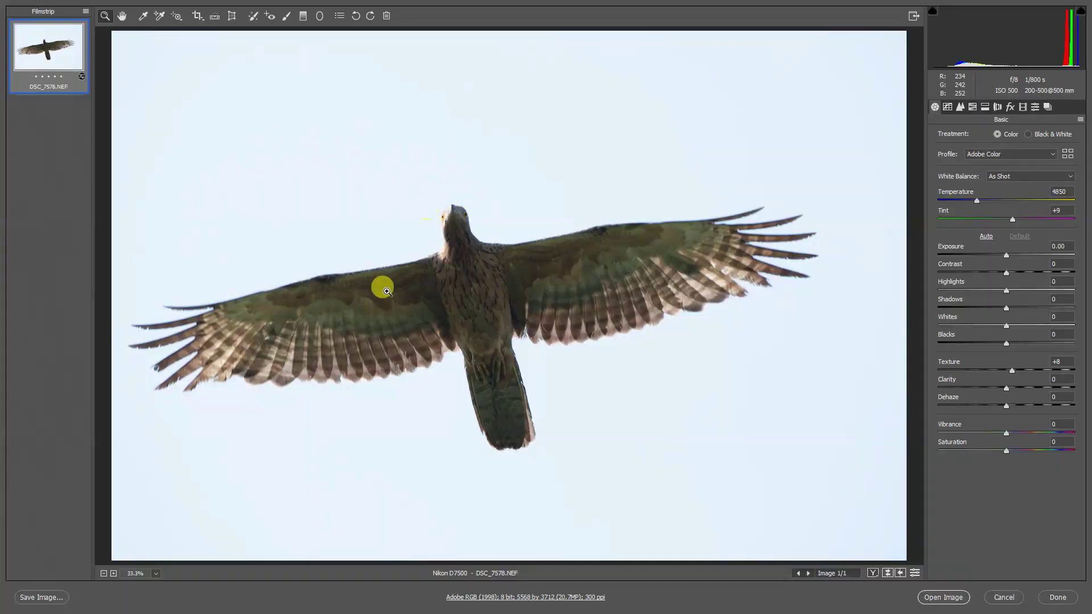
left_click(424, 268)
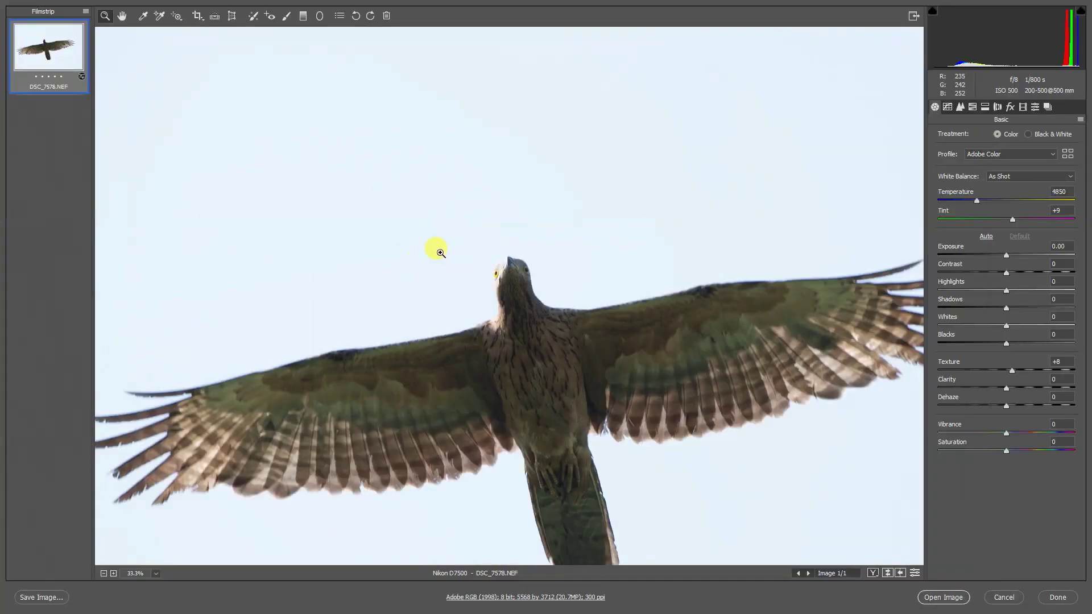
left_click(539, 321, "alt")
scroll(548, 321, "down", 2)
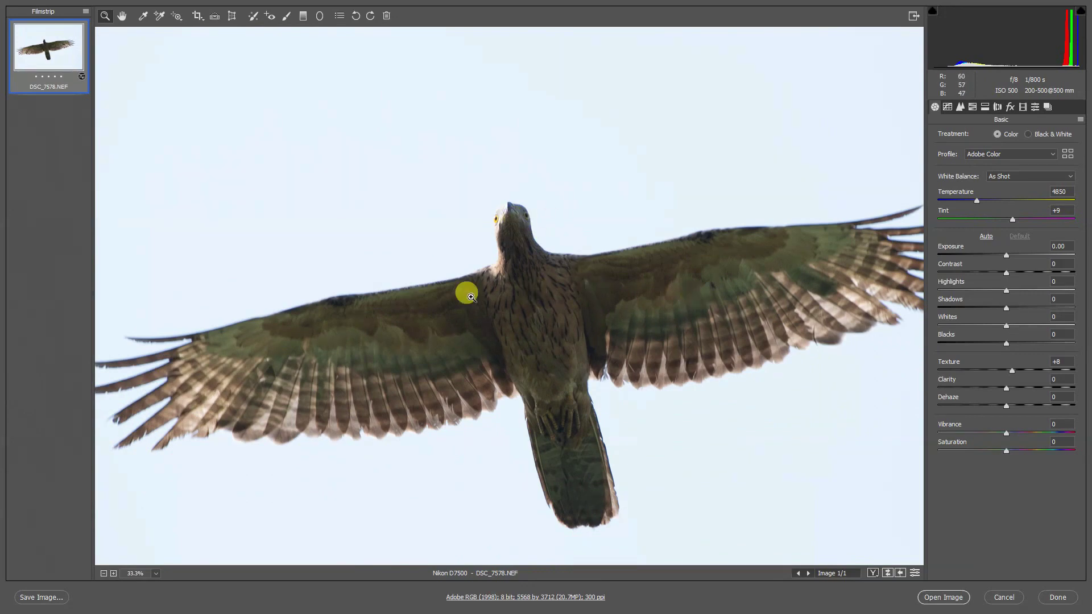
left_click(513, 230)
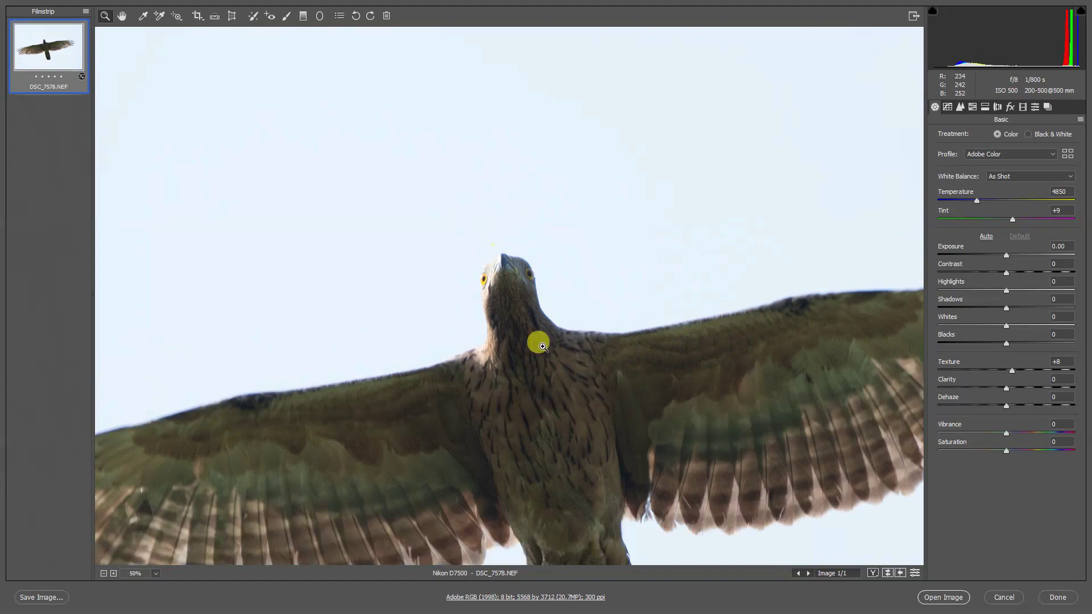
scroll(540, 353, "down", 2)
scroll(540, 353, "down", 1)
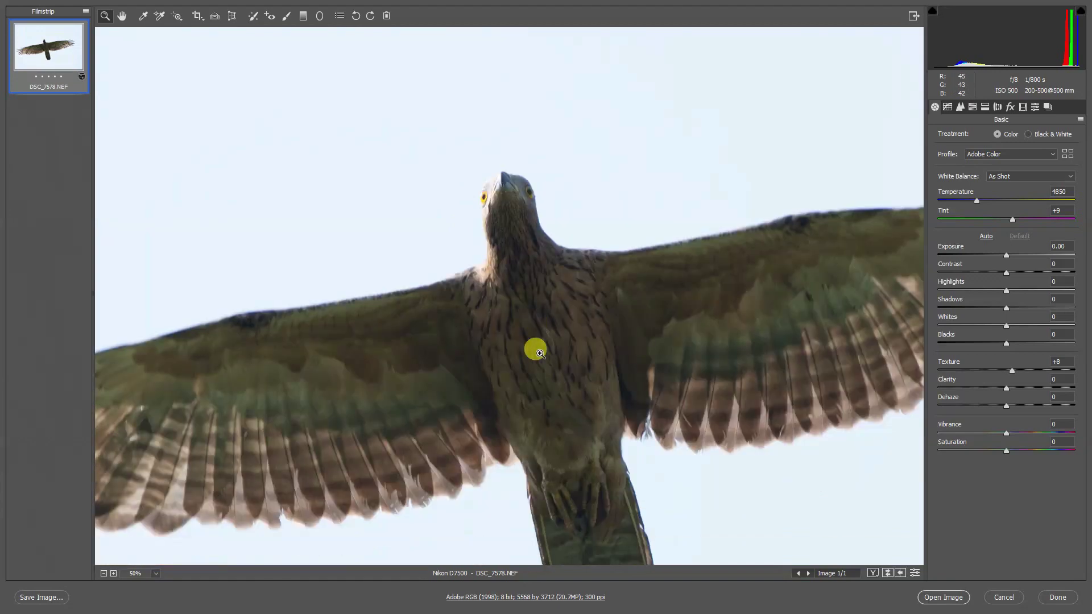
scroll(540, 353, "down", 1)
scroll(539, 353, "up", 3)
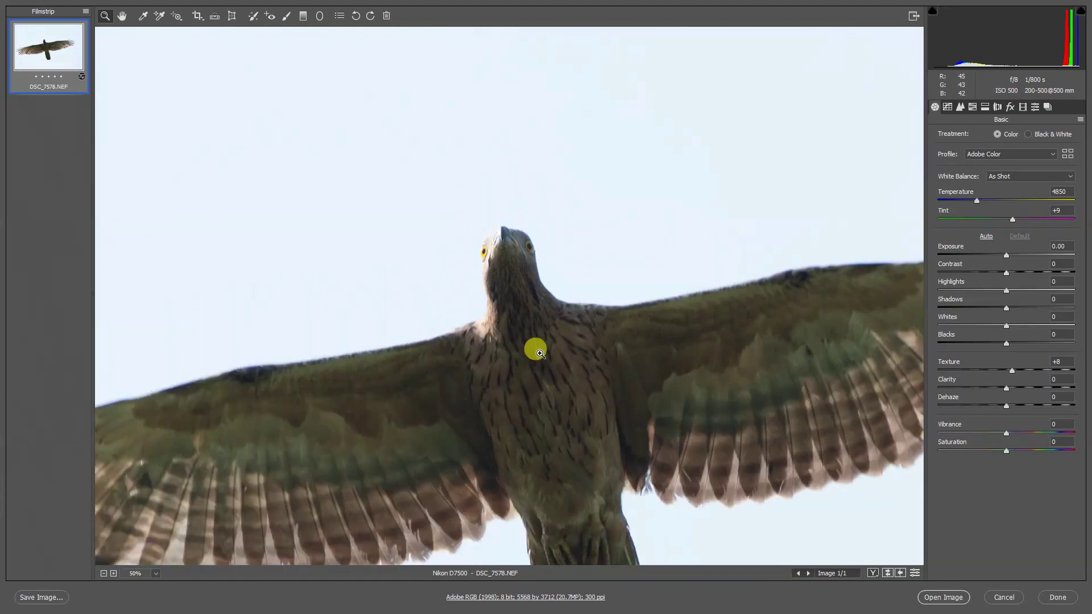
scroll(540, 353, "down", 2)
scroll(539, 353, "up", 1)
scroll(539, 353, "down", 3)
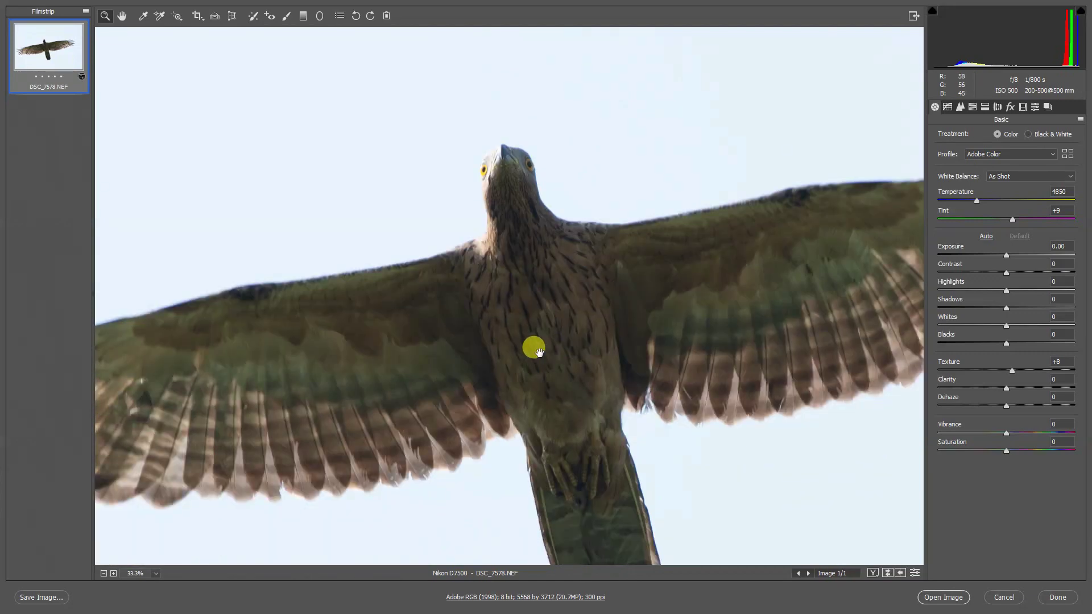
scroll(539, 353, "down", 1)
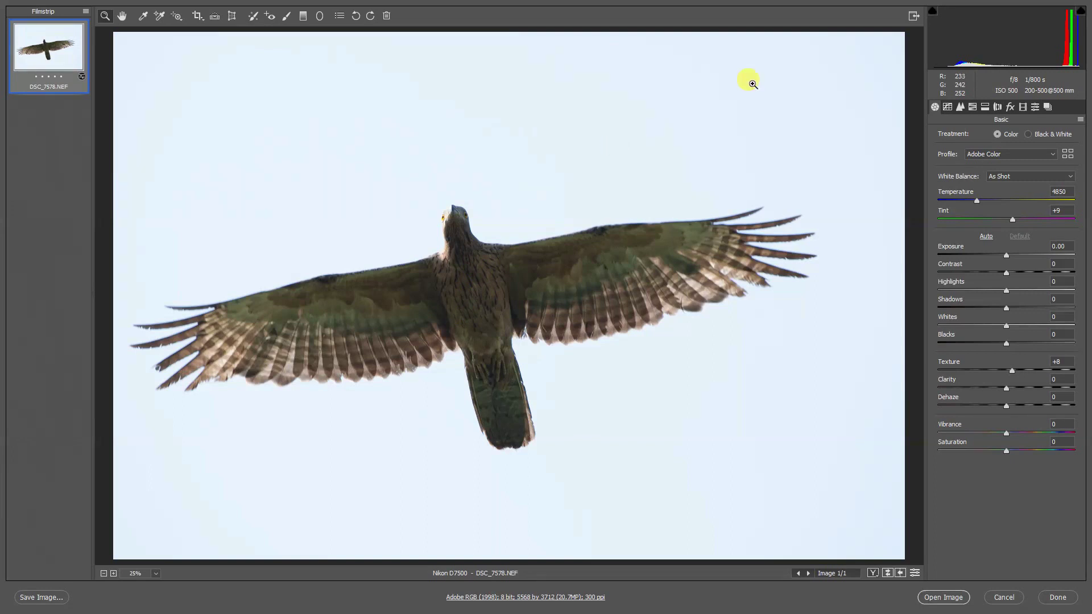
left_click(1080, 11)
Zoom in and back out on the left and right wings to inspect the feathers
left_click(424, 322)
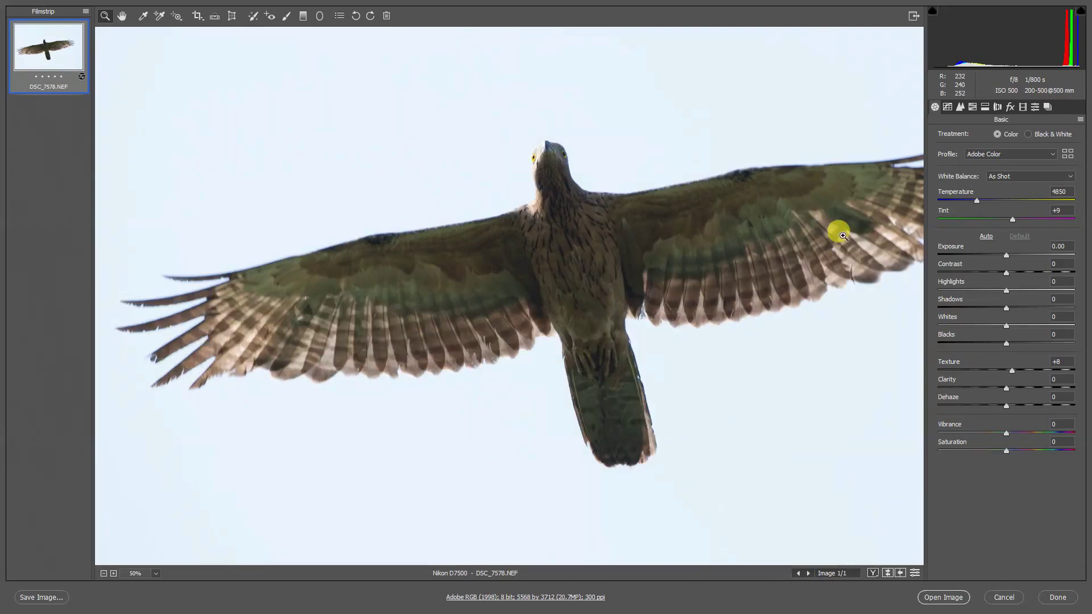
left_click(843, 235)
left_click(515, 267)
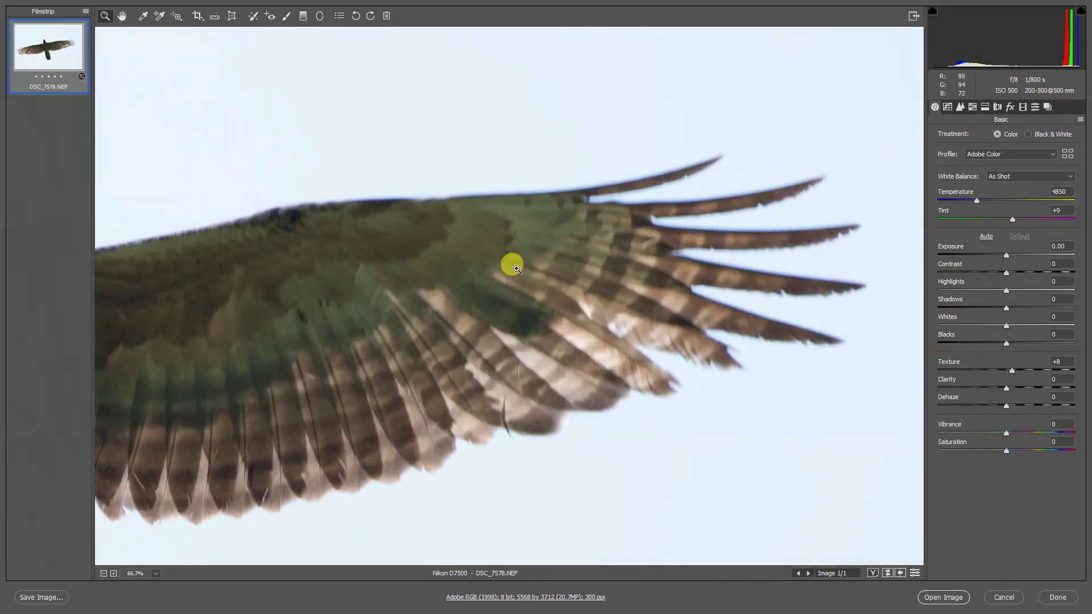
left_click(515, 268)
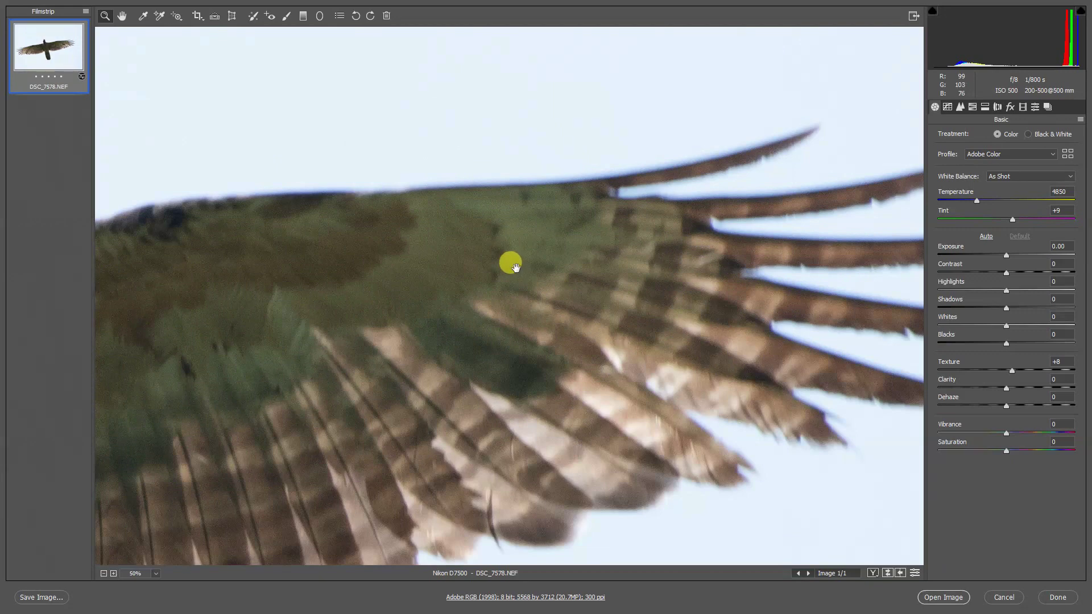
left_click(514, 267, "alt")
left_click(515, 268, "alt")
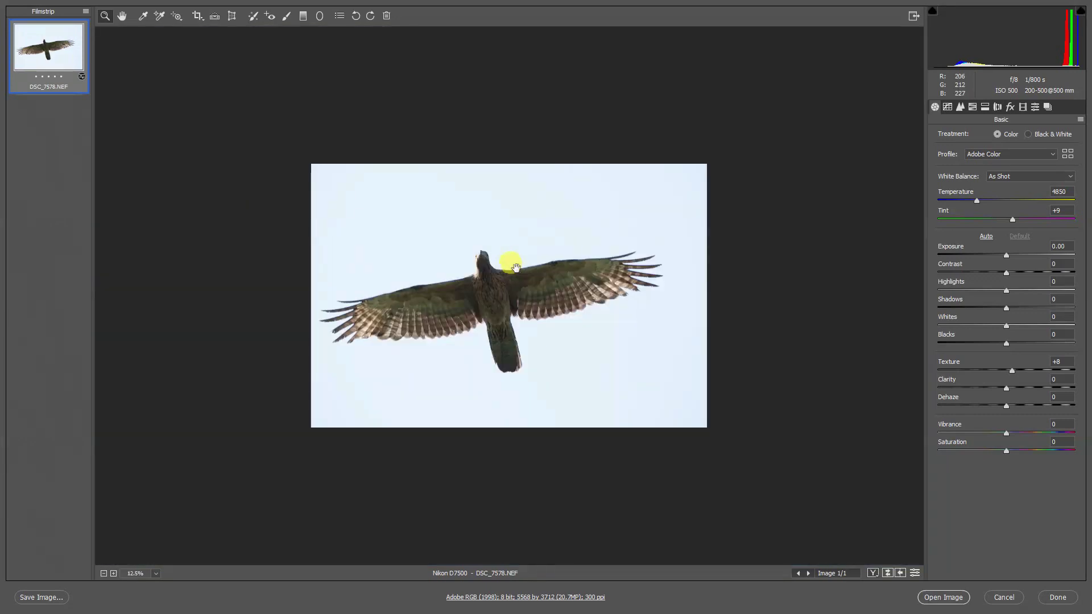
Zoom in on the bird's head down to the eyes, then fit the photo
left_click(478, 256)
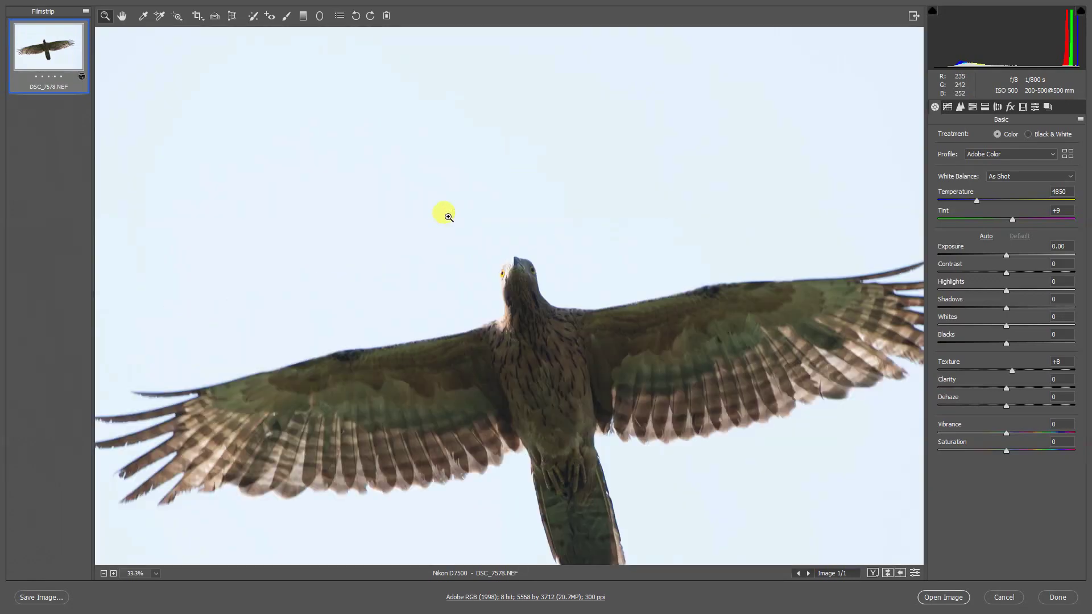
left_click(510, 295)
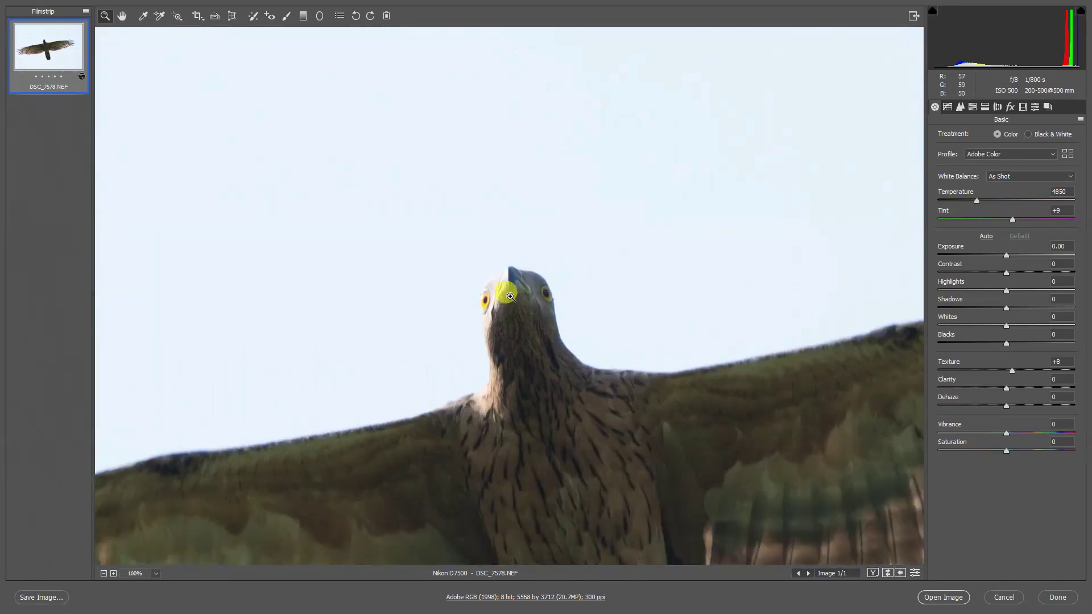
left_click(510, 296)
key("ctrl+0")
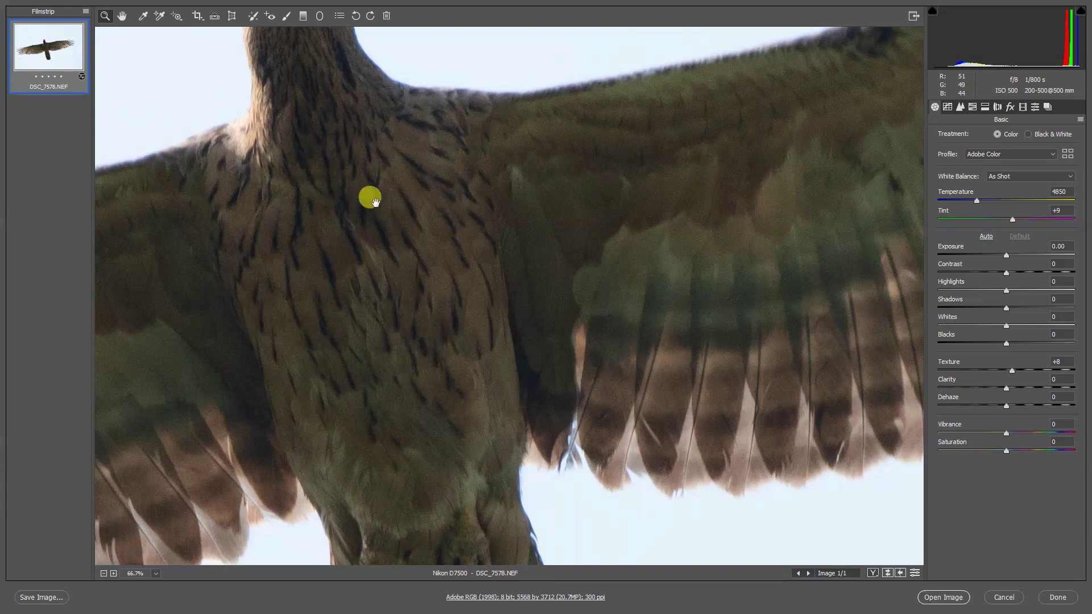
Refit the whole bird, then zoom on the feet and tail to 100%
key("ctrl+minus")
key("ctrl+0")
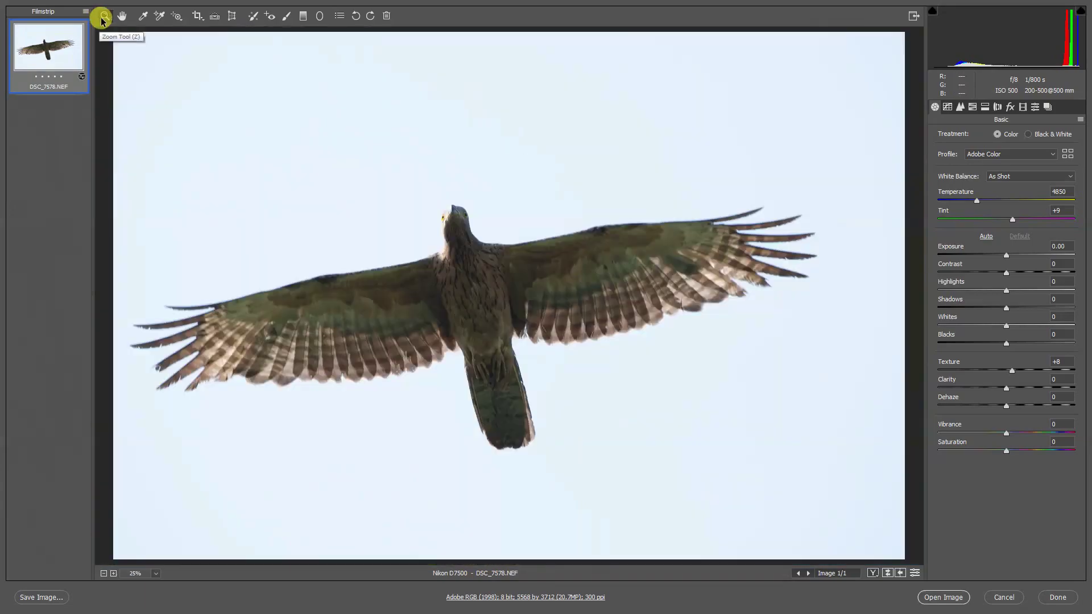
left_click(496, 373)
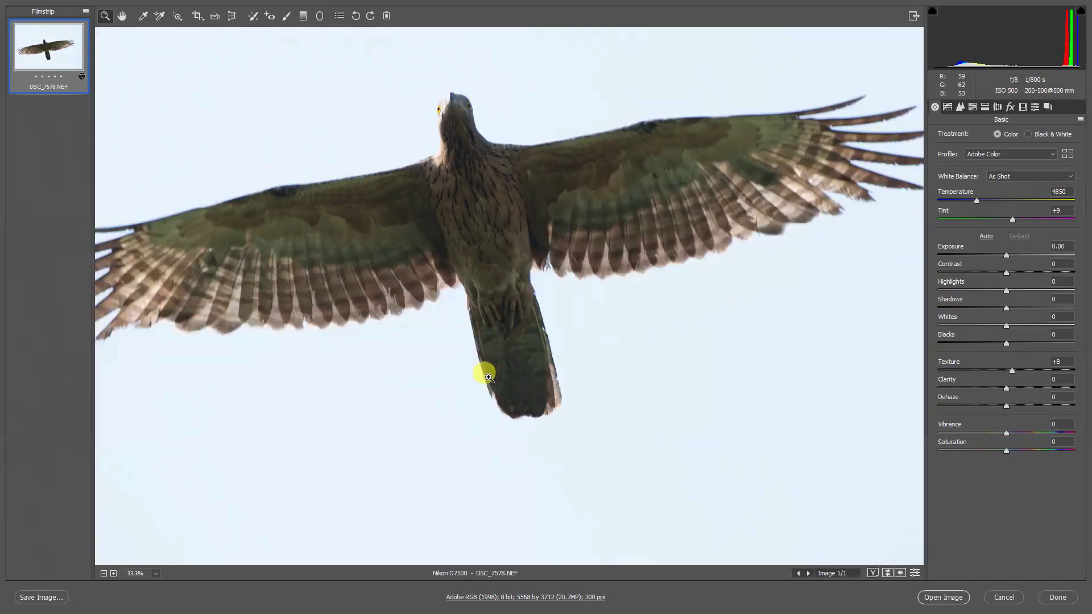
left_click(498, 318)
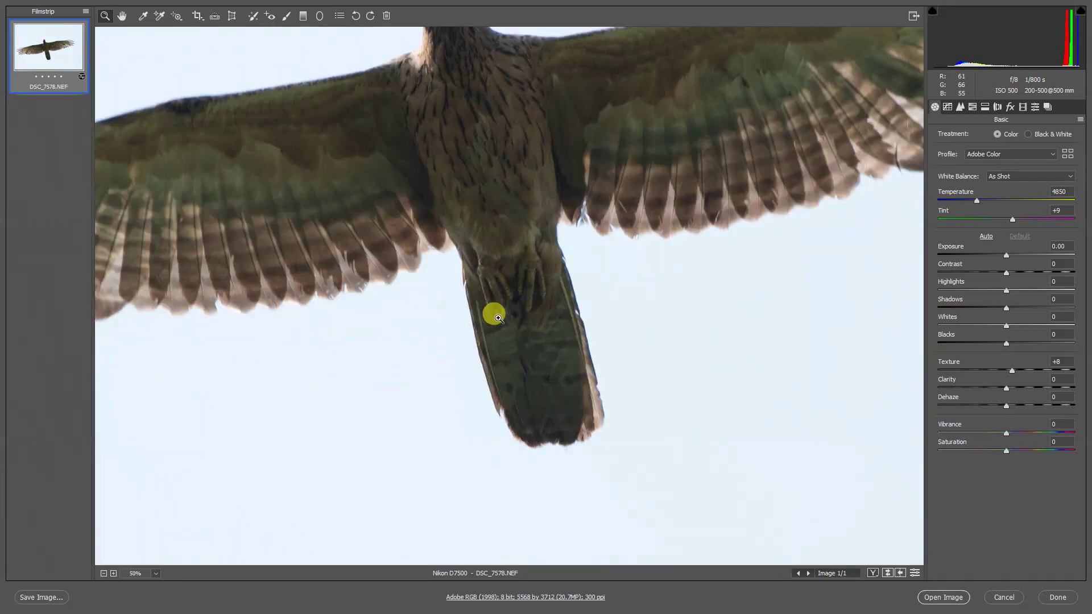
left_click(506, 286)
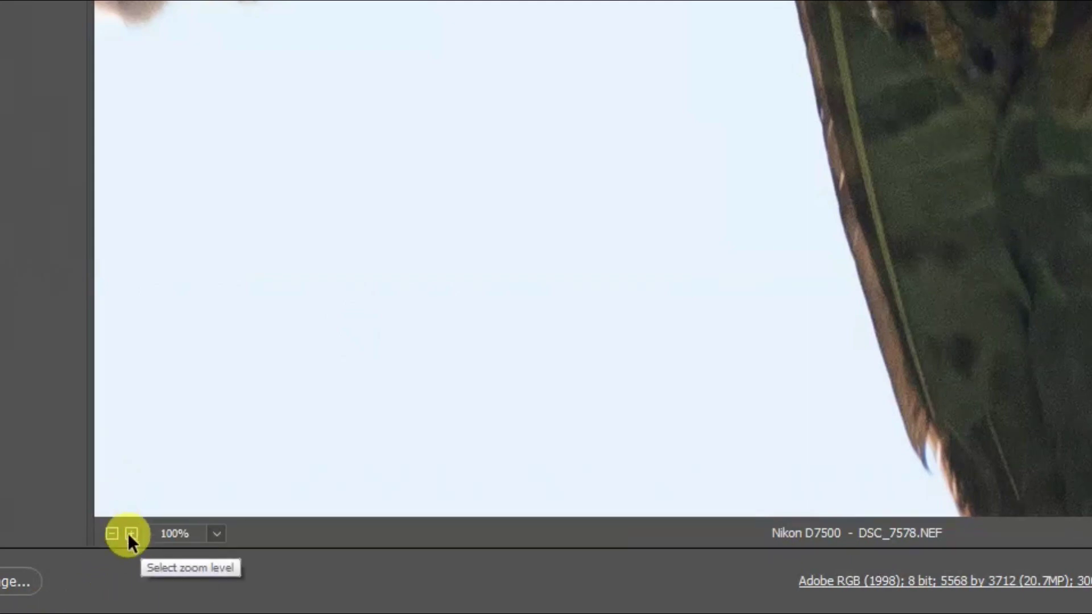
left_click(110, 535)
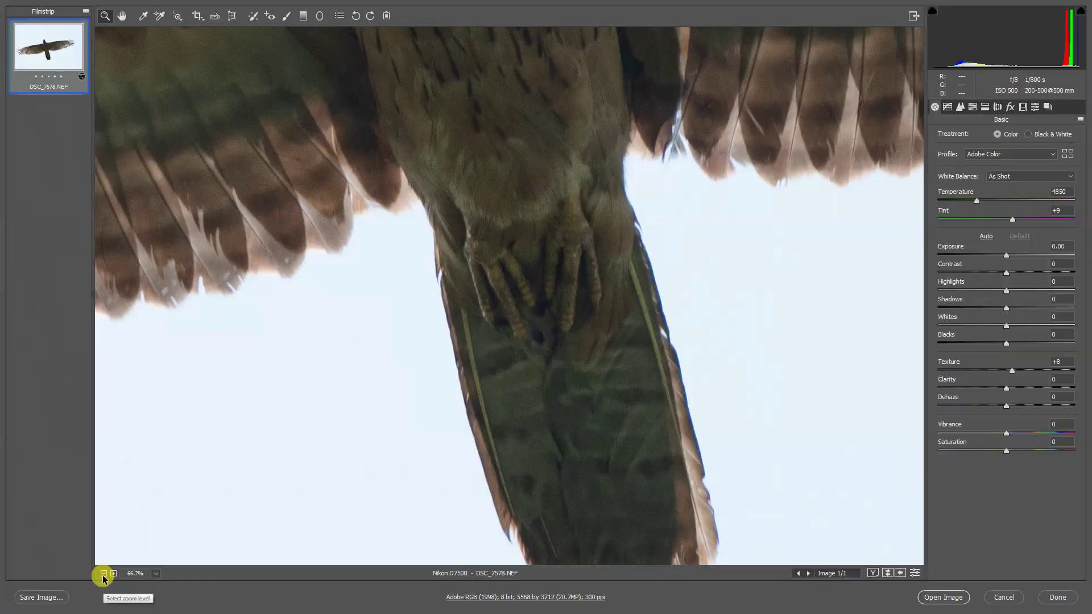
left_click(104, 574)
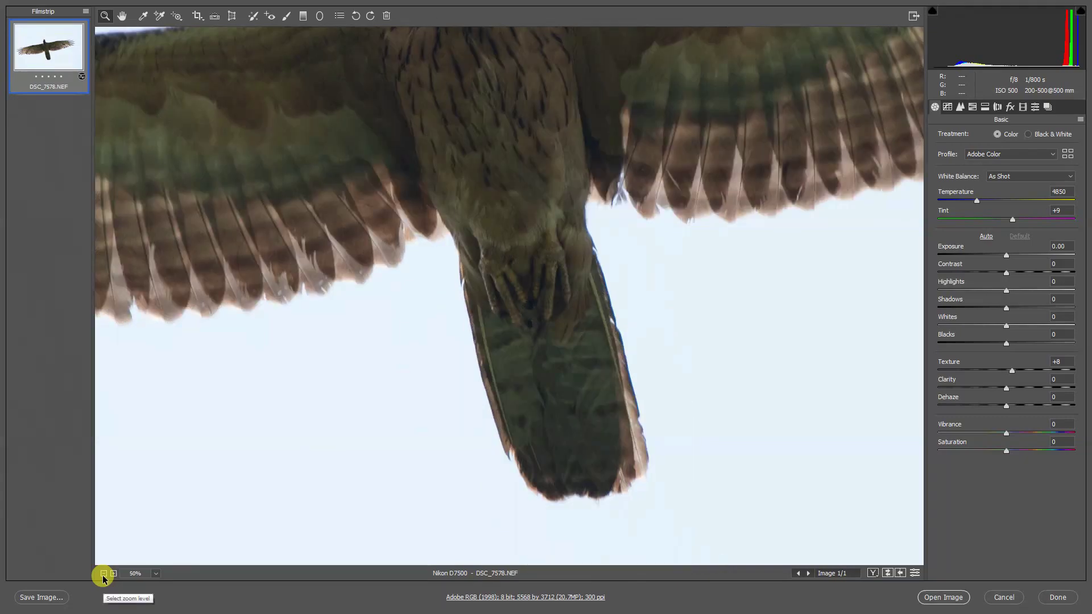
left_click(103, 574)
left_click(103, 574)
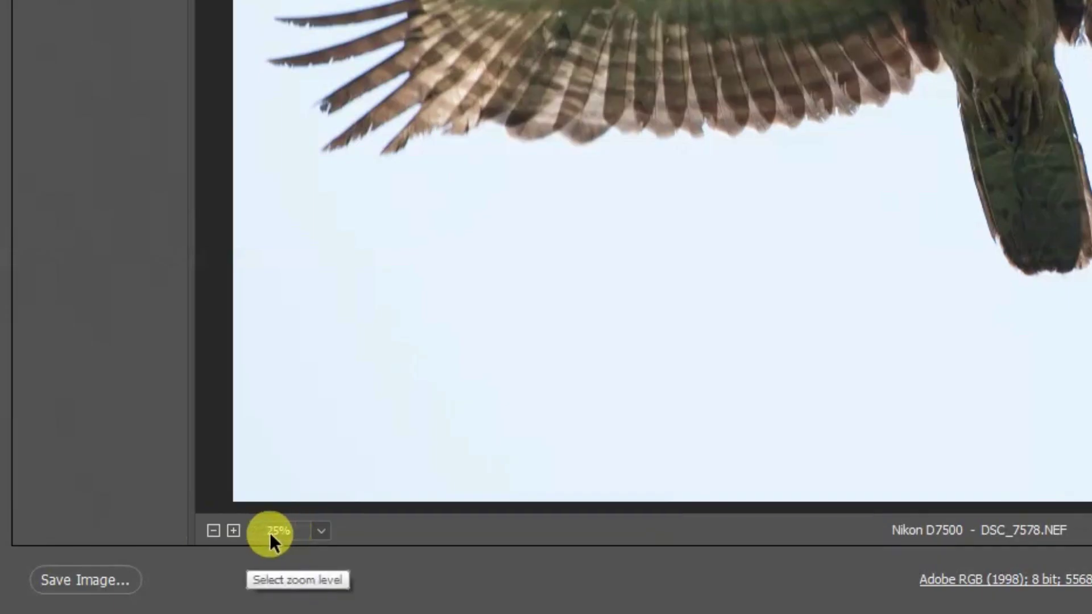
left_click(156, 574)
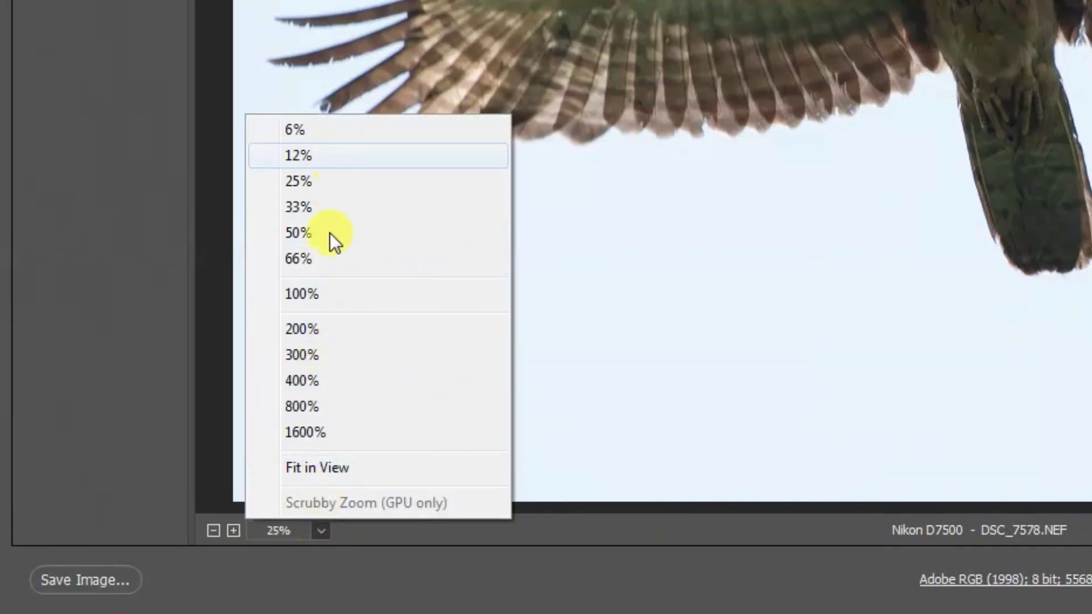
left_click(313, 561)
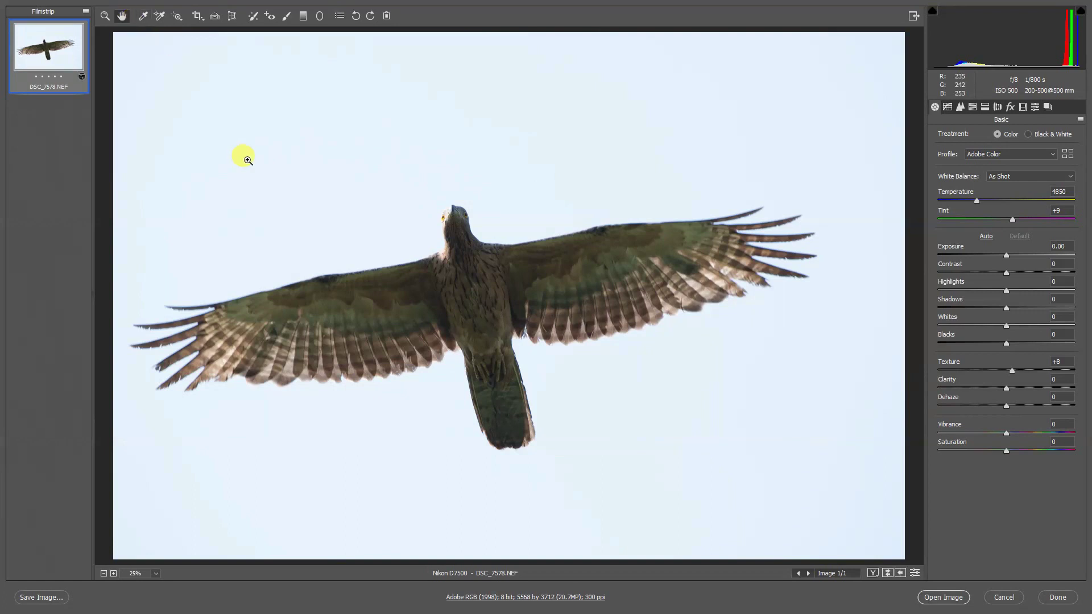
Zoom in on the bird's head and pan to centre it in the preview
key("z")
left_click(428, 212)
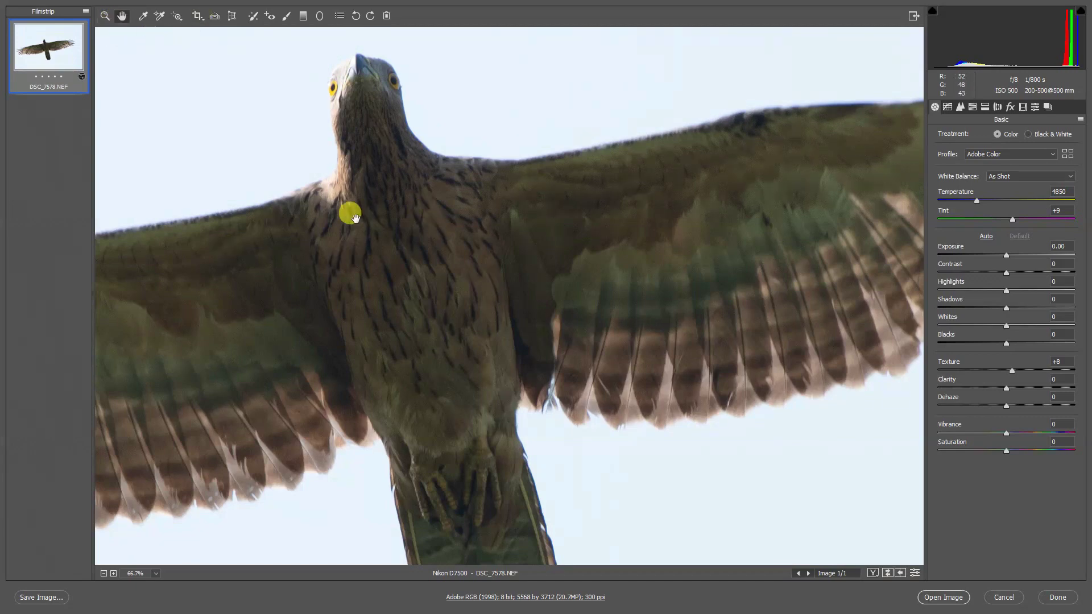
left_click_drag(350, 213, 410, 273)
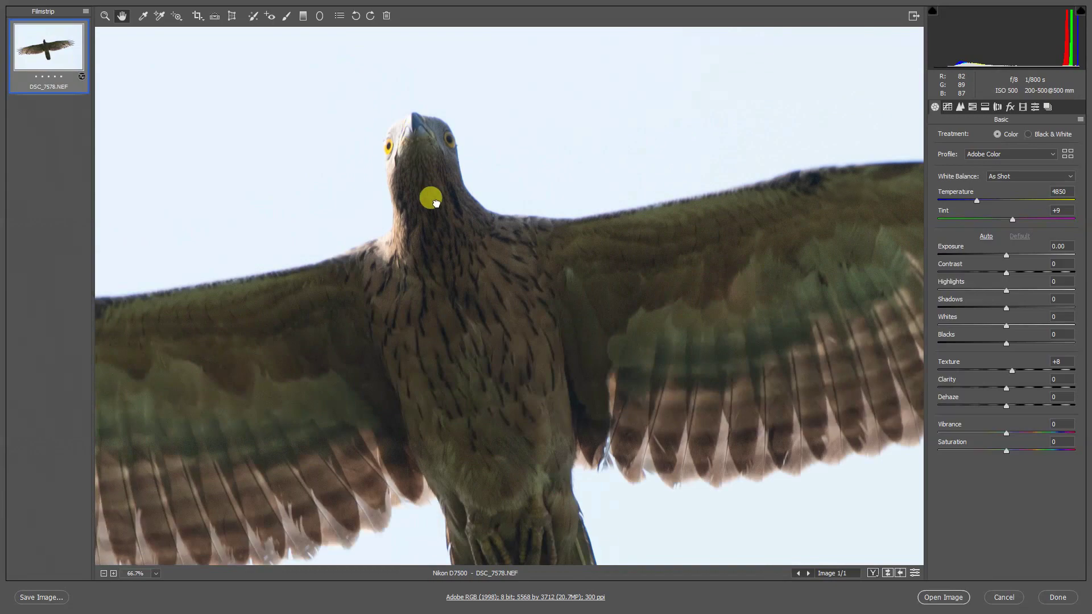
left_click_drag(428, 195, 697, 349)
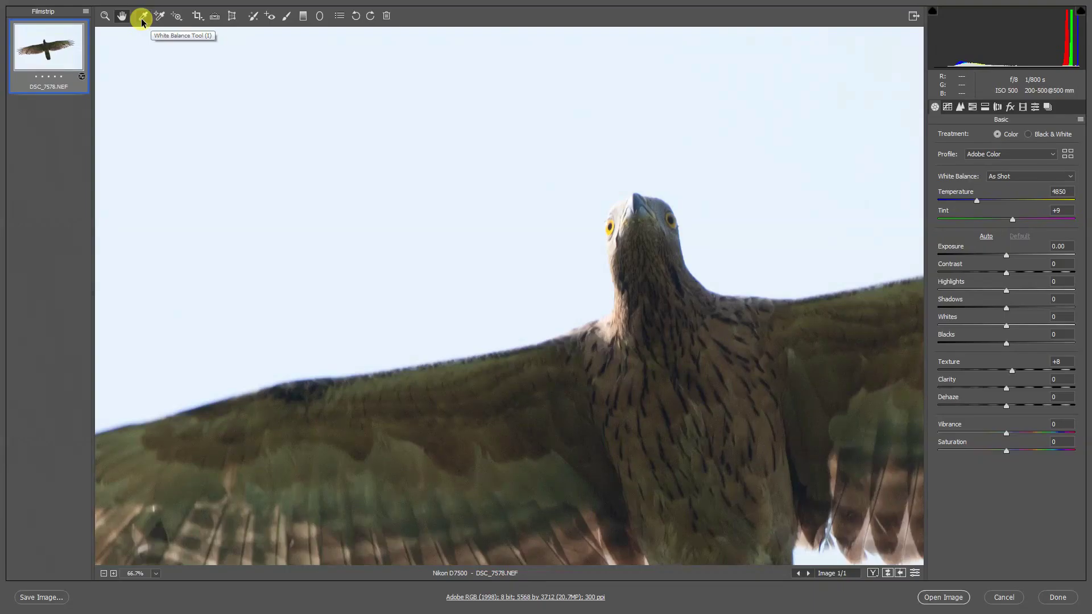
Sample white balance from spots on the wing, the sky and near the head
left_click(142, 21)
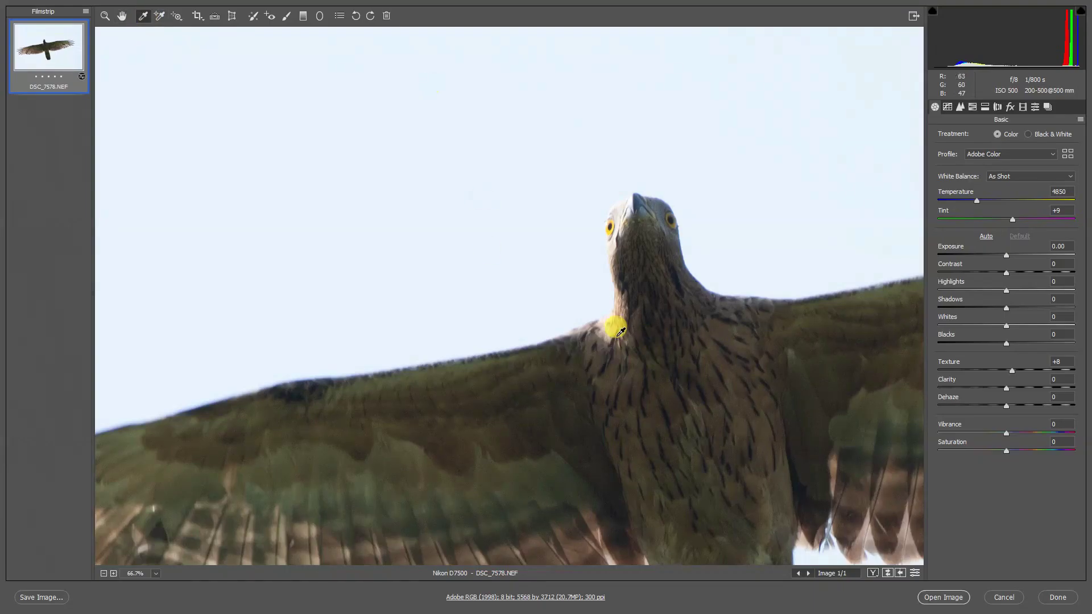
scroll(662, 313, "down", 2)
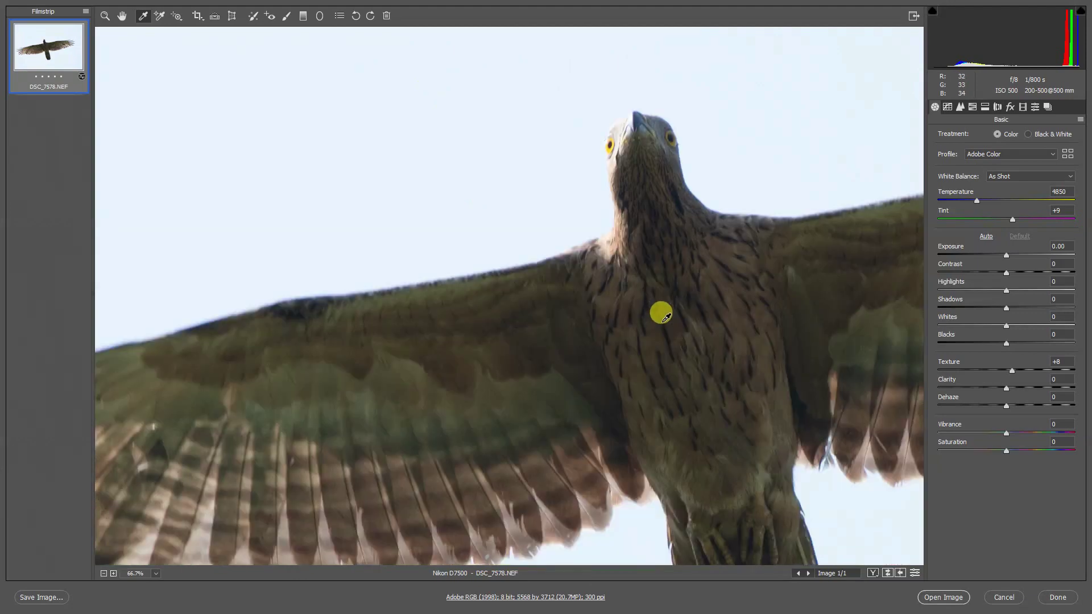
key("ctrl+minus")
key("ctrl+minus")
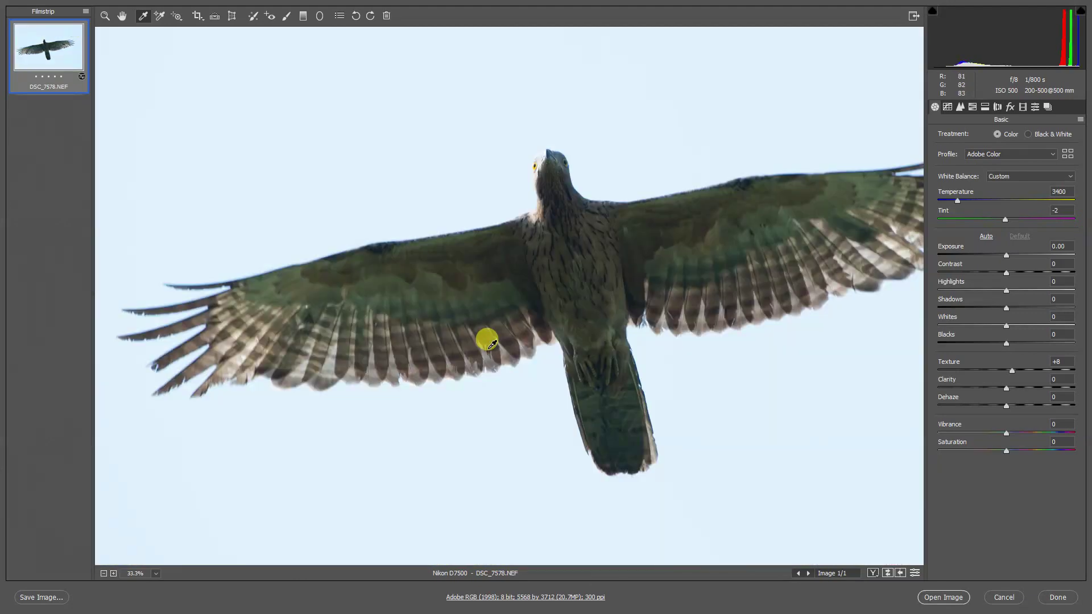
left_click(745, 297)
left_click(863, 256)
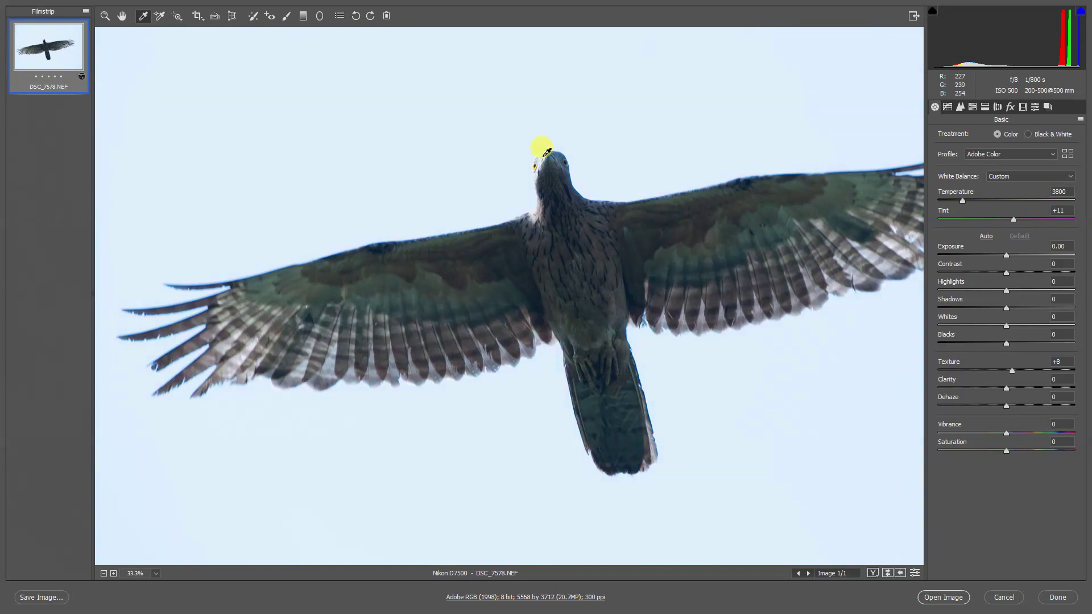
left_click(553, 178)
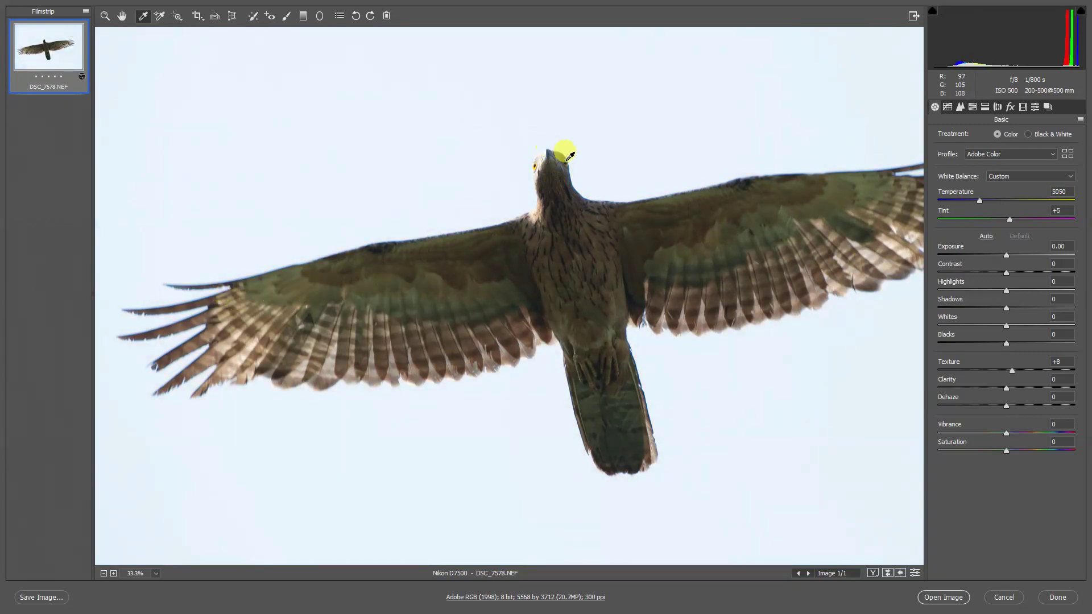
left_click(541, 152)
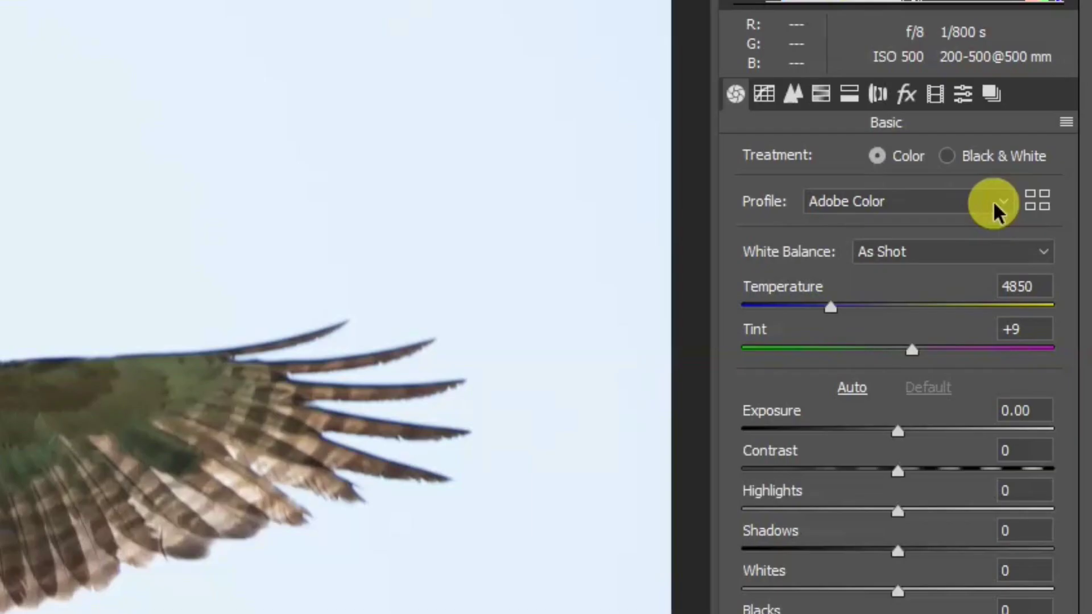
left_click(998, 212)
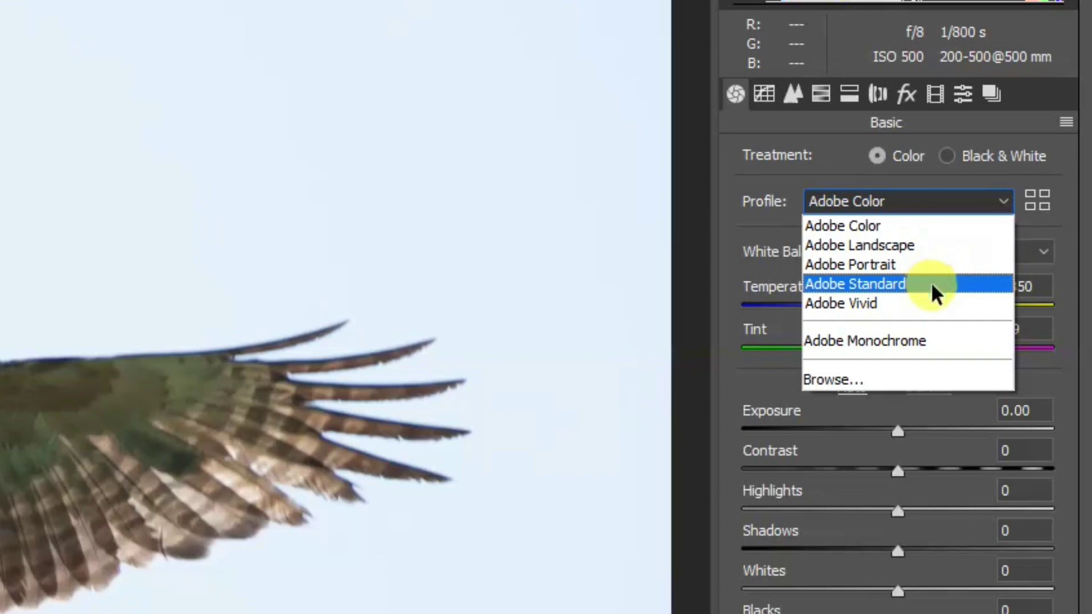
left_click(925, 380)
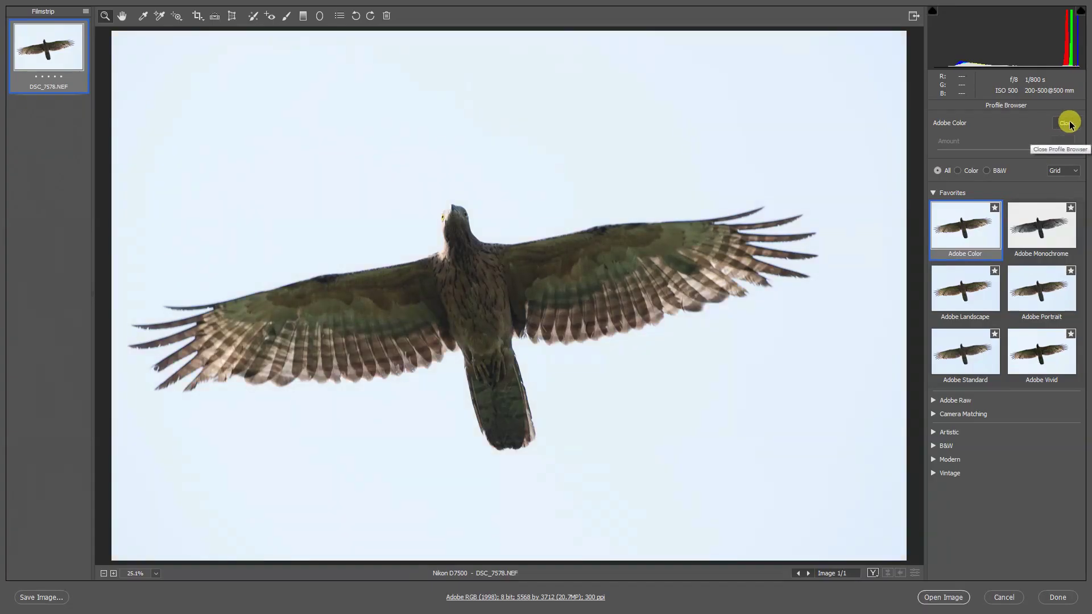
left_click(1070, 123)
left_click(1015, 154)
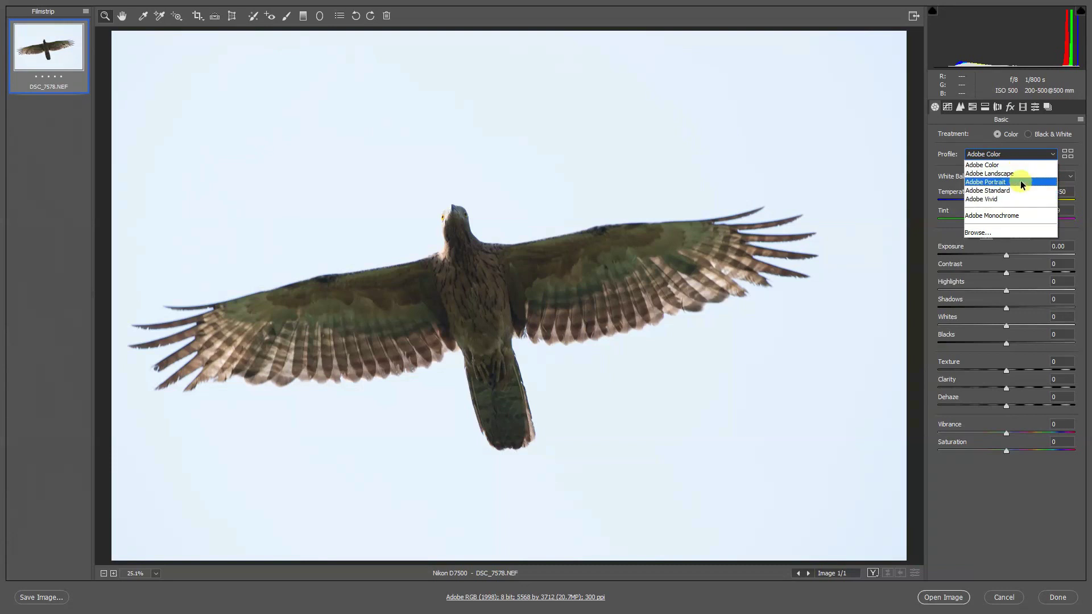
left_click(1020, 180)
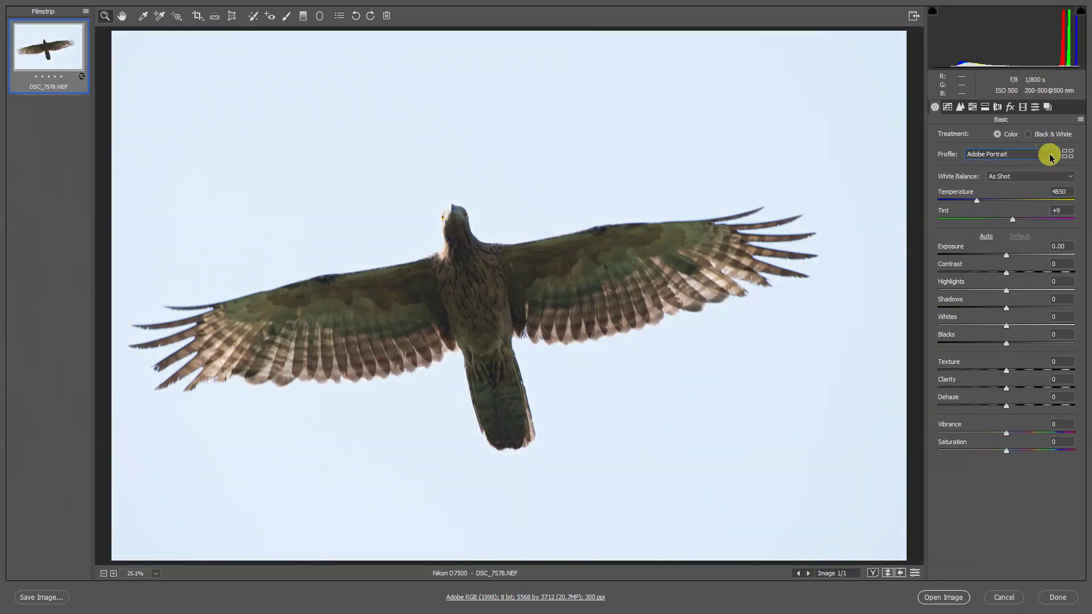
left_click(1048, 153)
left_click(1017, 199)
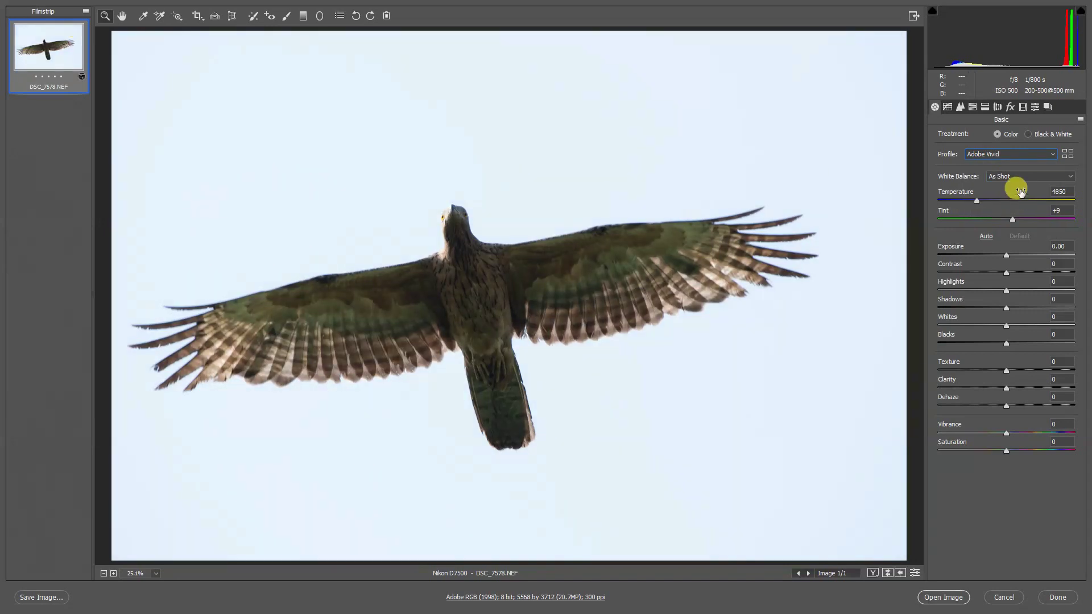
left_click(1035, 153)
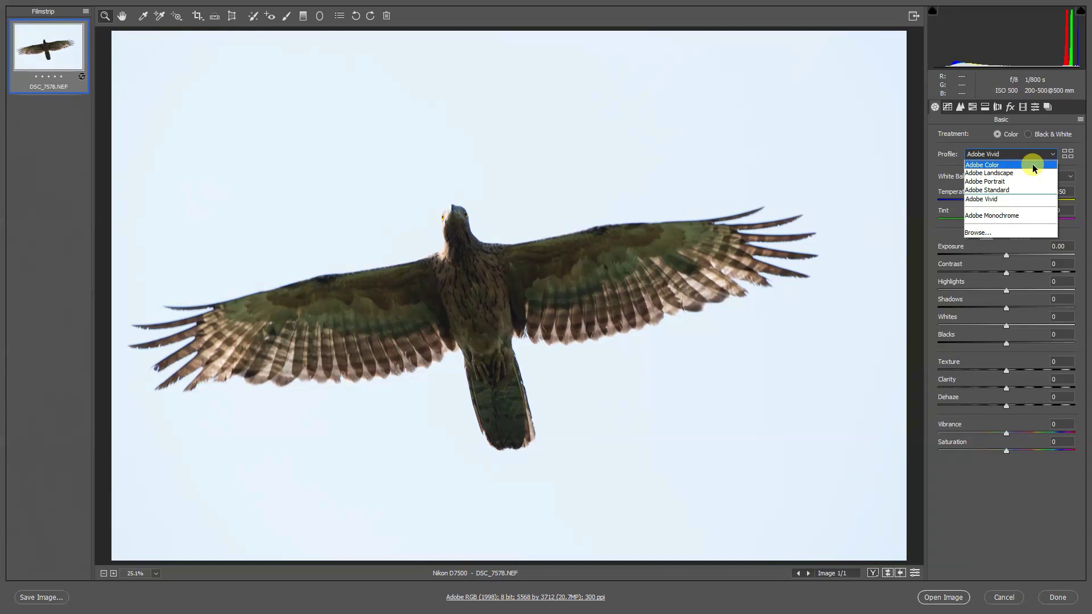
left_click(1023, 174)
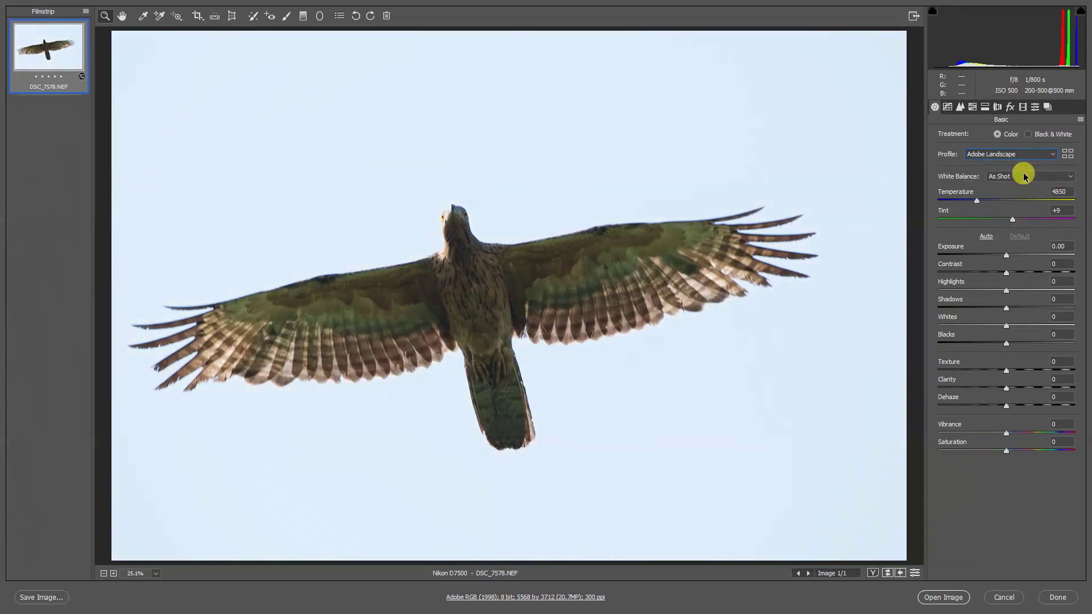
left_click(1037, 155)
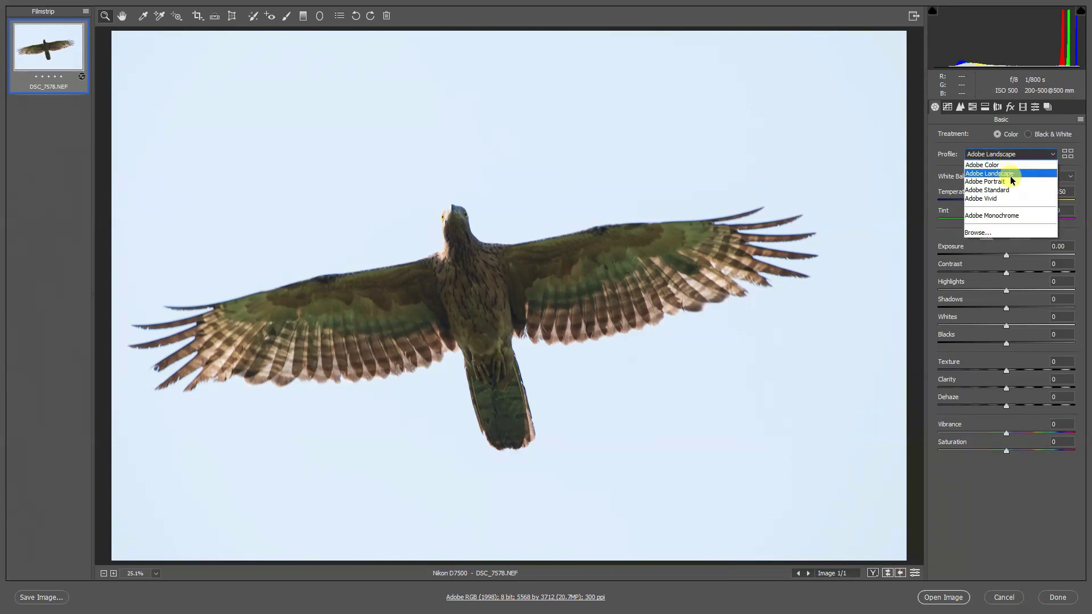
left_click(1010, 164)
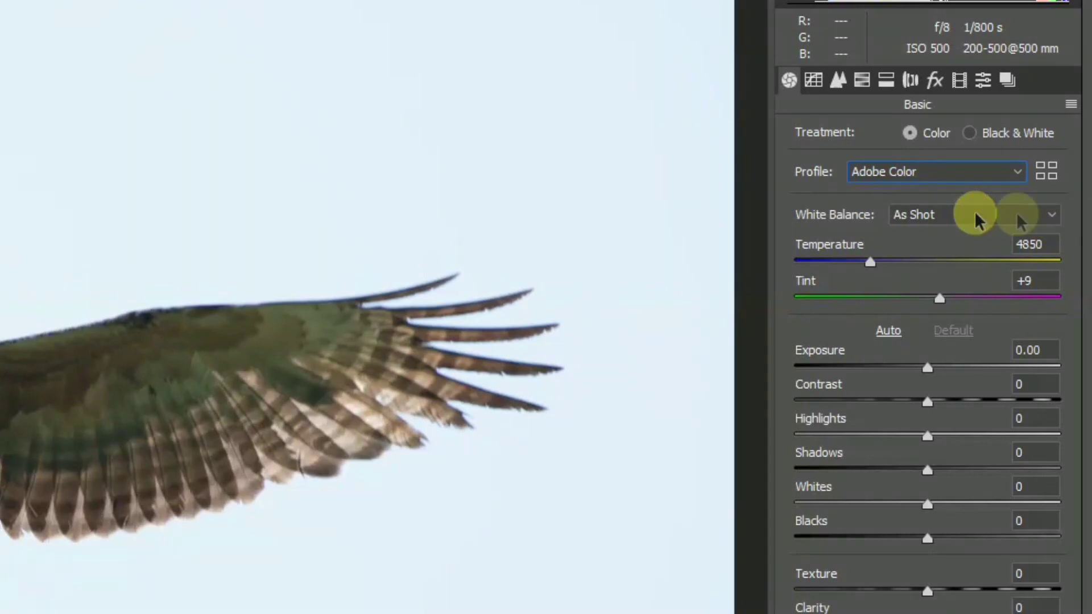
left_click(1023, 217)
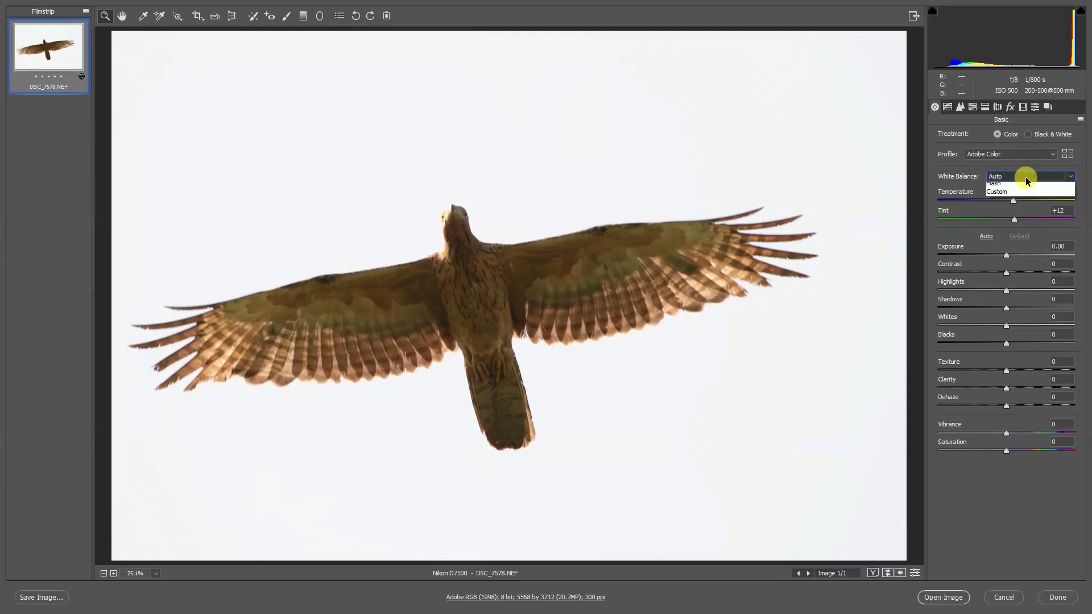
left_click(1025, 177)
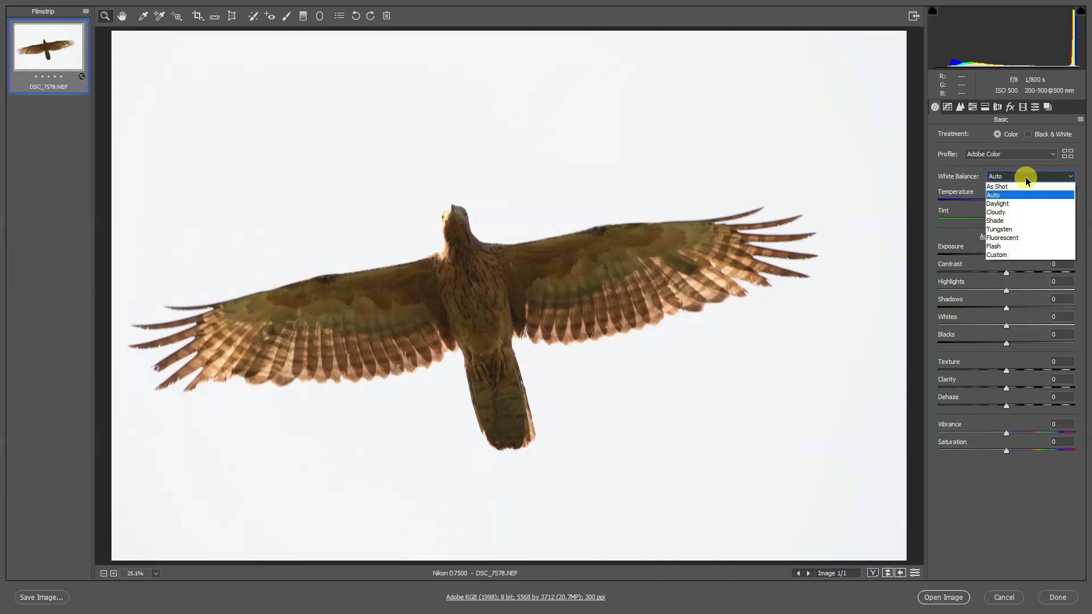
left_click(1014, 186)
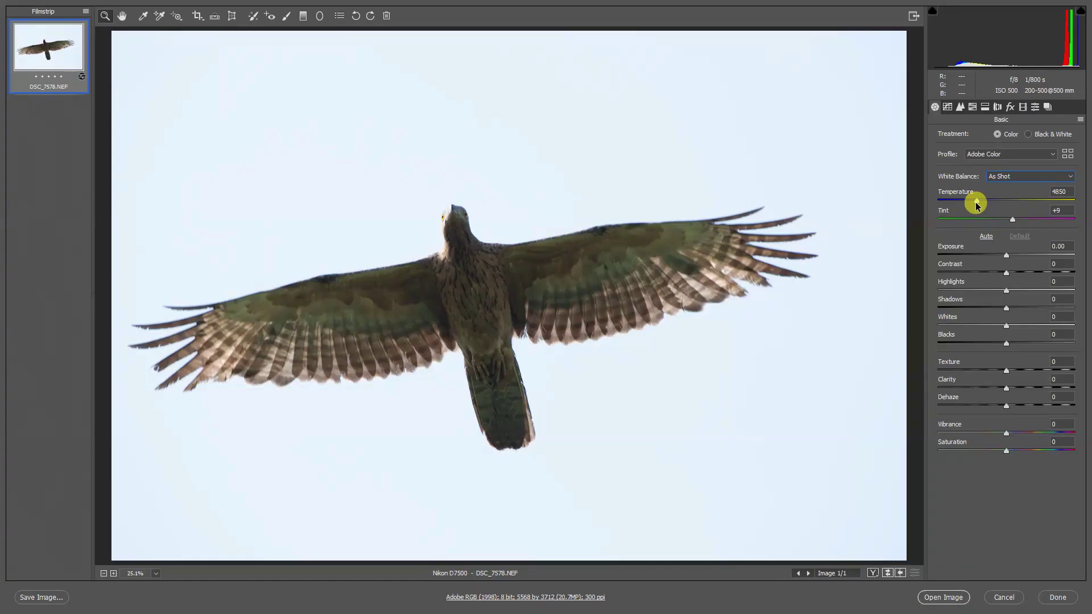
Set a custom white balance of Temperature 4750 with Tint +9
mouse_move(976, 202)
left_mouse_down()
mouse_move(986, 203)
mouse_move(976, 203)
left_mouse_up()
key("Down")
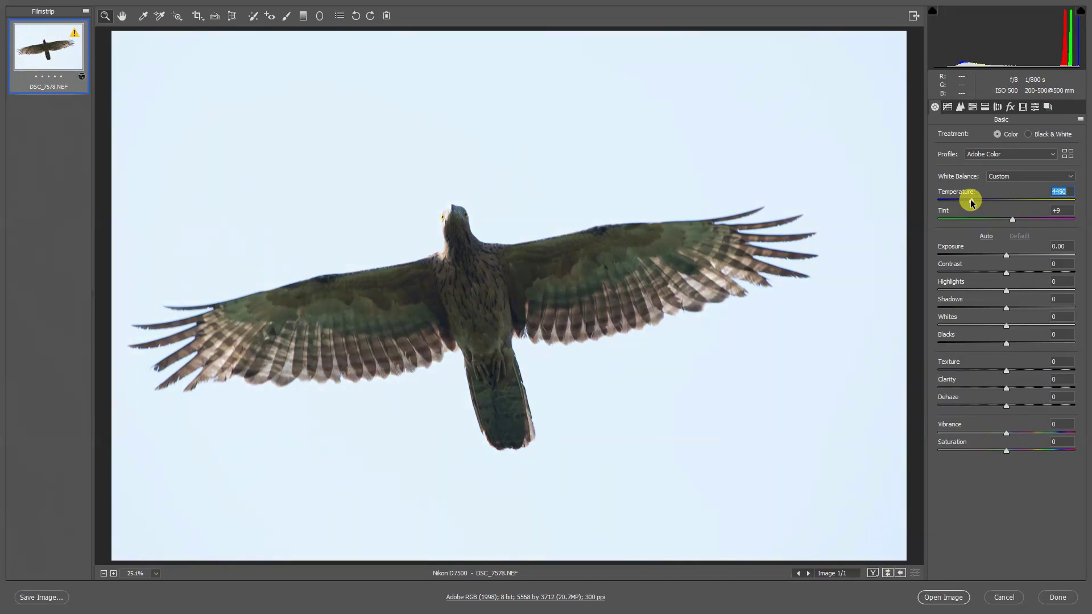
mouse_move(971, 203)
left_mouse_down()
mouse_move(1020, 204)
mouse_move(948, 202)
left_mouse_up()
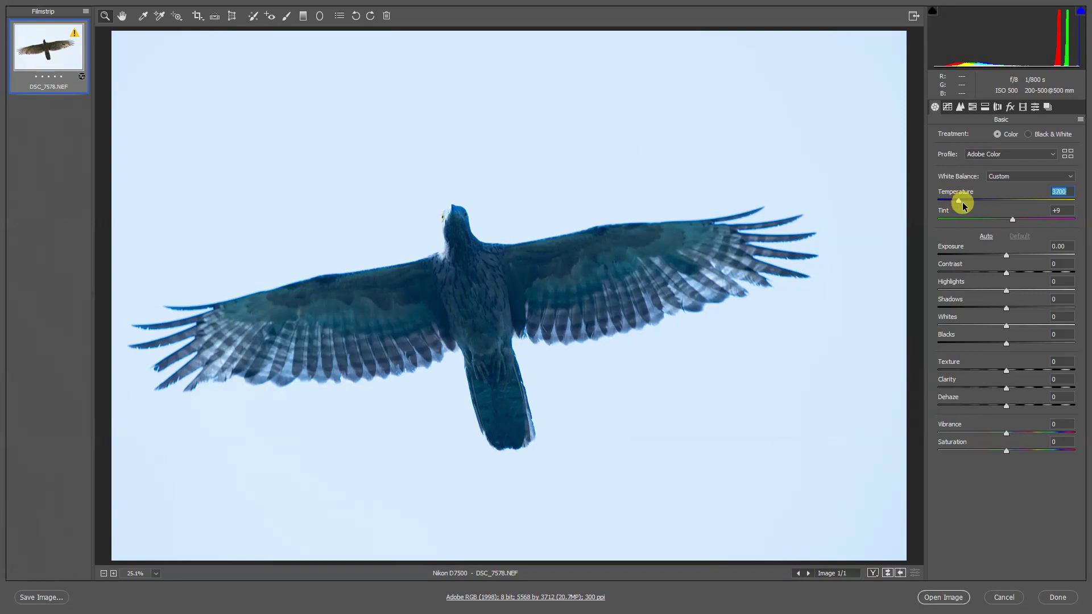
left_click_drag(962, 202, 975, 211)
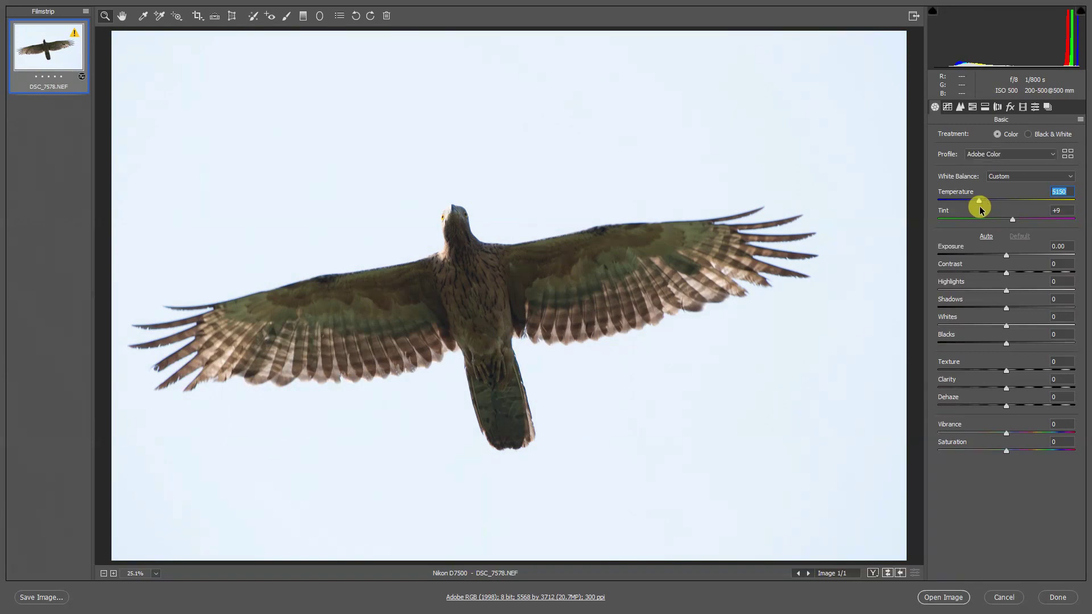
left_click(1067, 177)
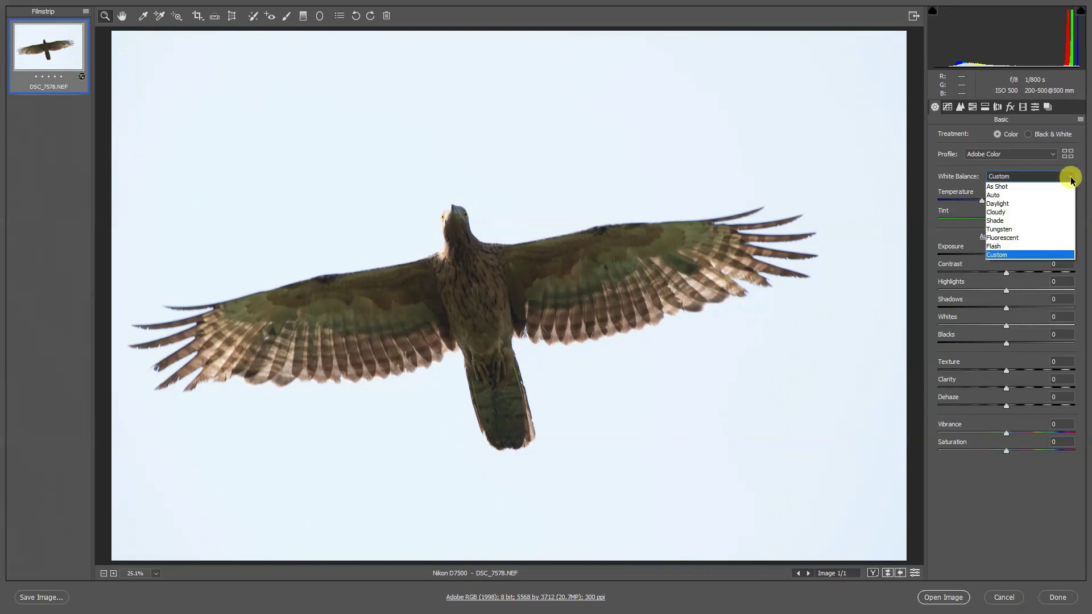
left_click(1028, 187)
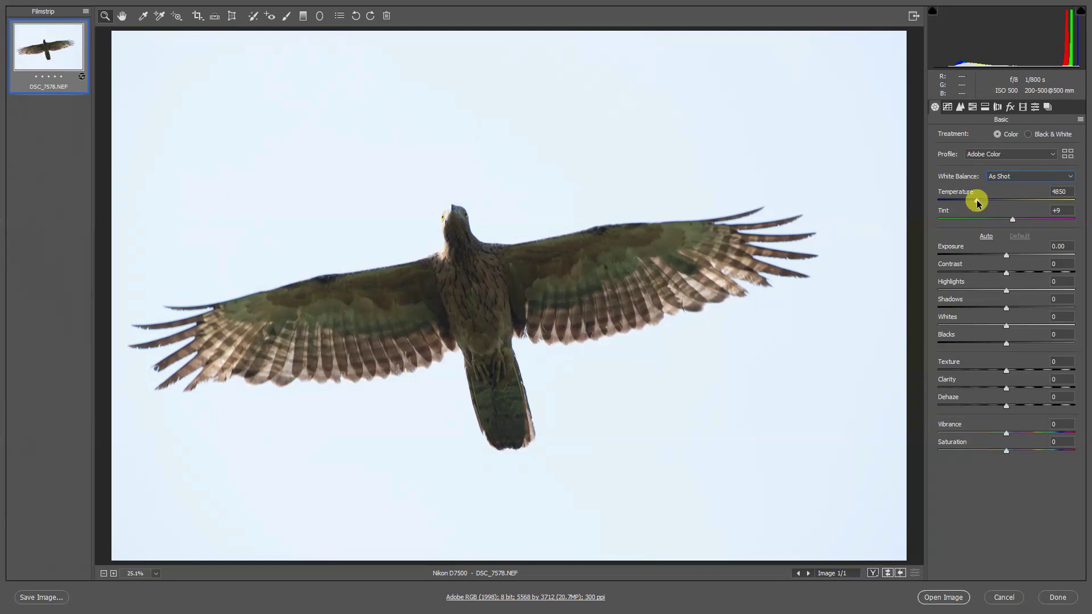
left_click(977, 201)
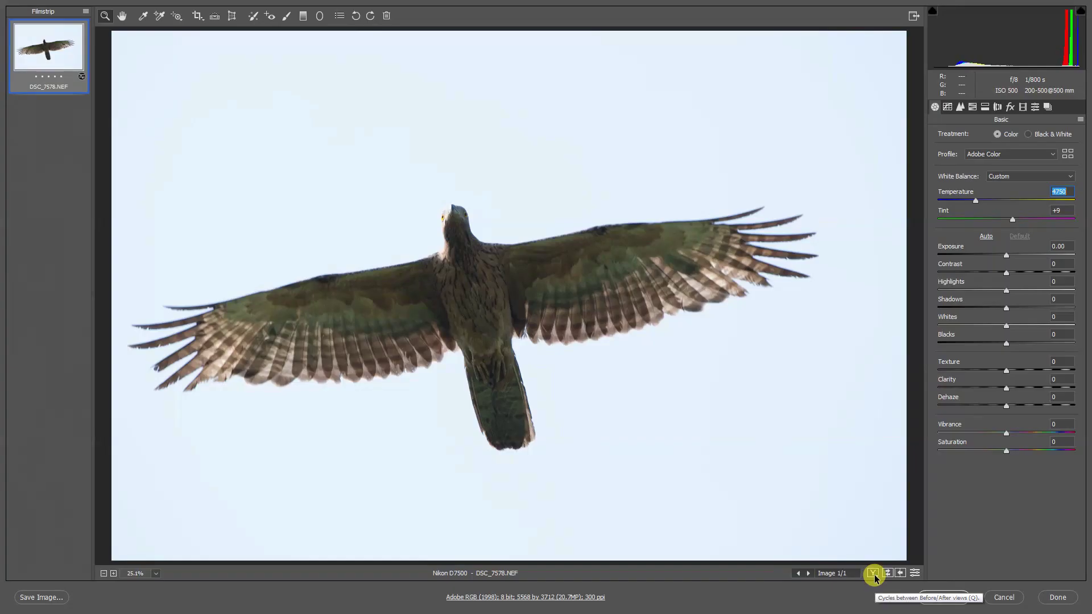
Show the Before/After comparison and zoom in on the bird
left_click(872, 573)
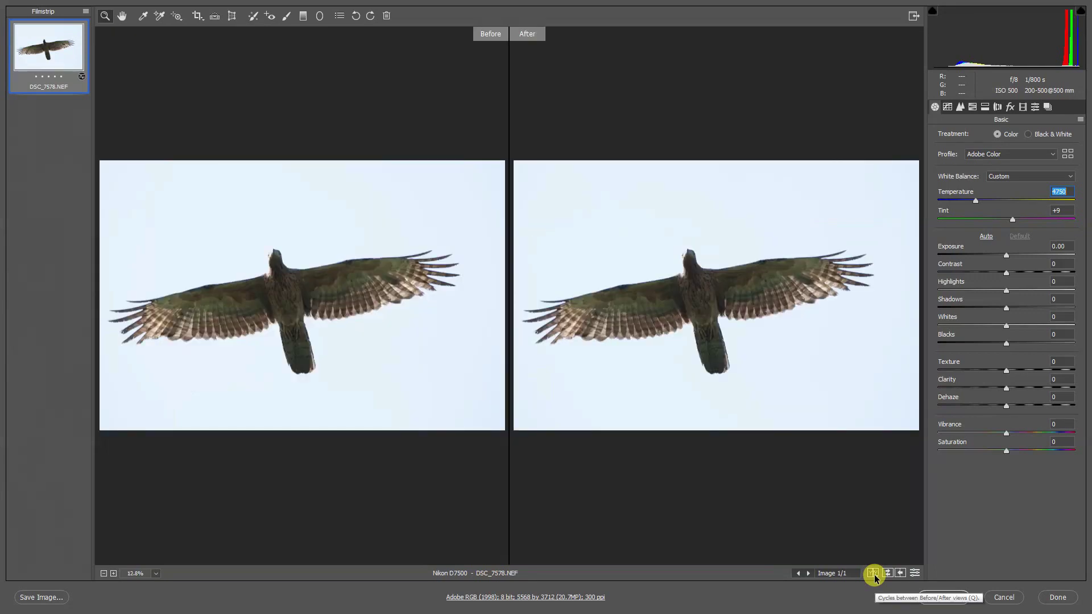
left_click(695, 280)
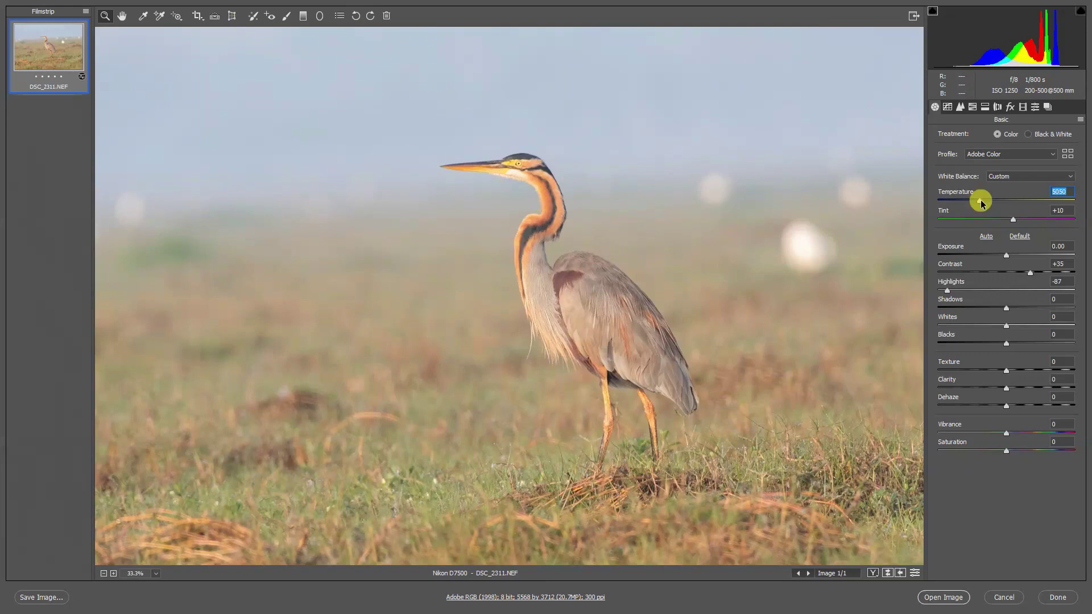
Cool the heron photo's Temperature to 4250 and compare it with the original
left_click_drag(974, 204, 971, 205)
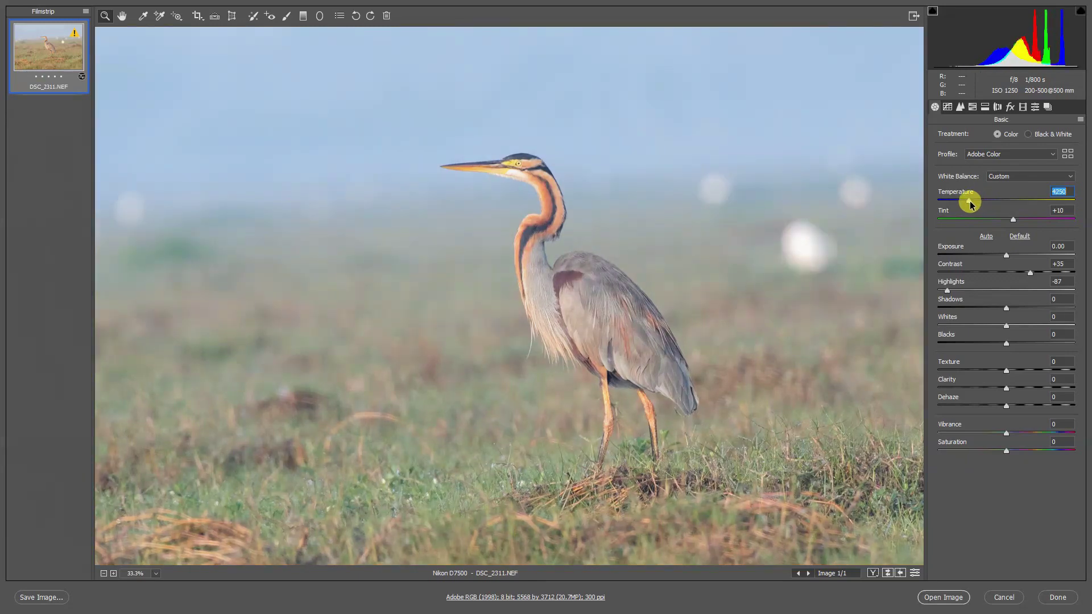
key("q")
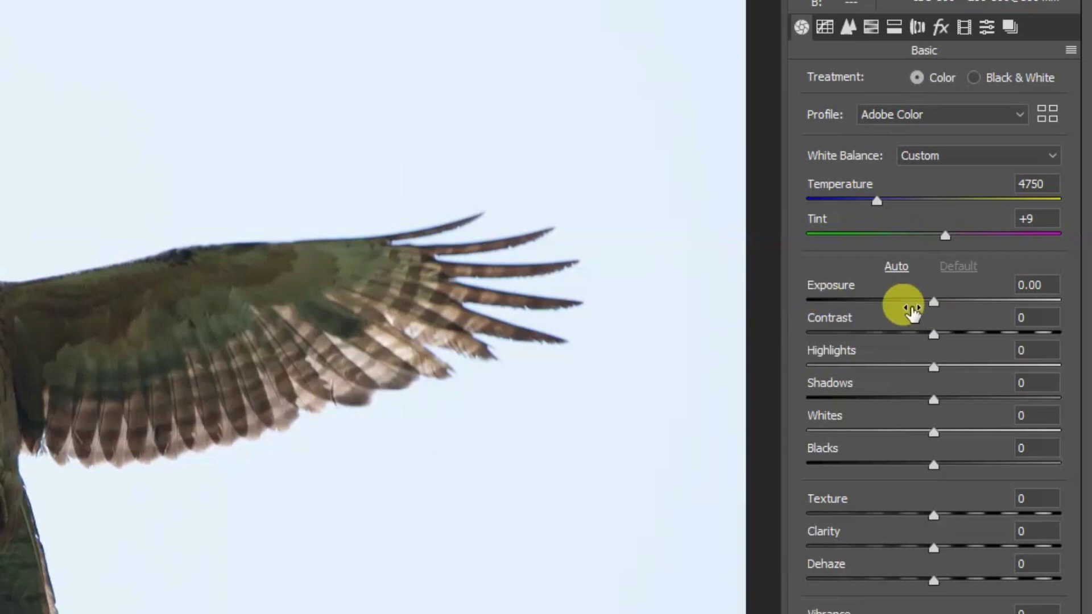
Sweep Exposure from very dark to overexposed, settling around -0.15
left_click_drag(924, 310, 944, 307)
mouse_move(1021, 259)
left_mouse_down()
mouse_move(1039, 257)
mouse_move(965, 256)
mouse_move(1016, 259)
mouse_move(969, 251)
mouse_move(981, 254)
left_mouse_up()
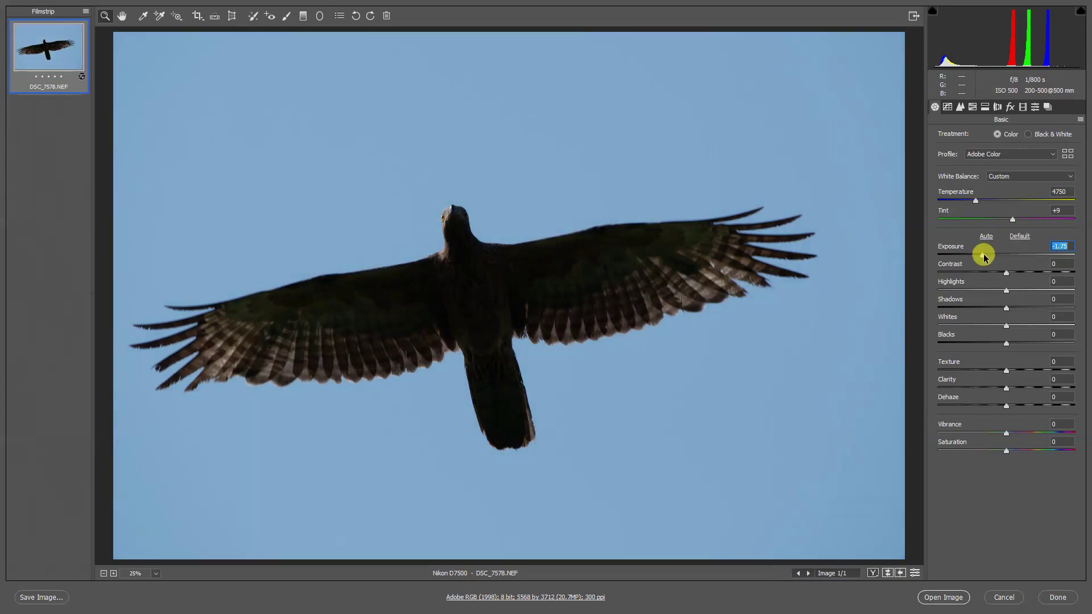
left_click_drag(985, 257, 1004, 260)
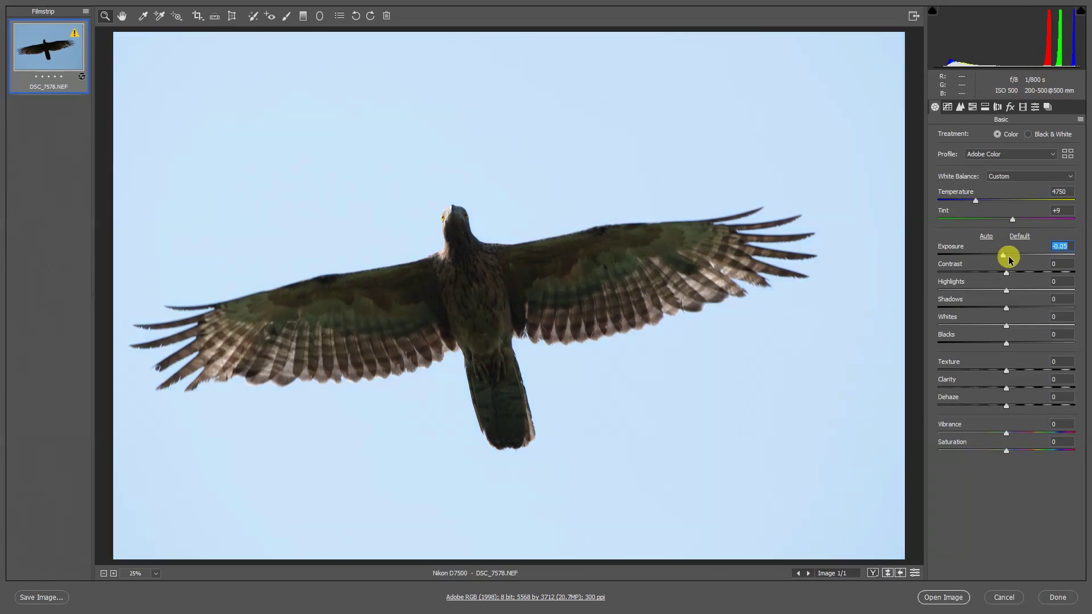
left_click_drag(1004, 259, 1016, 260)
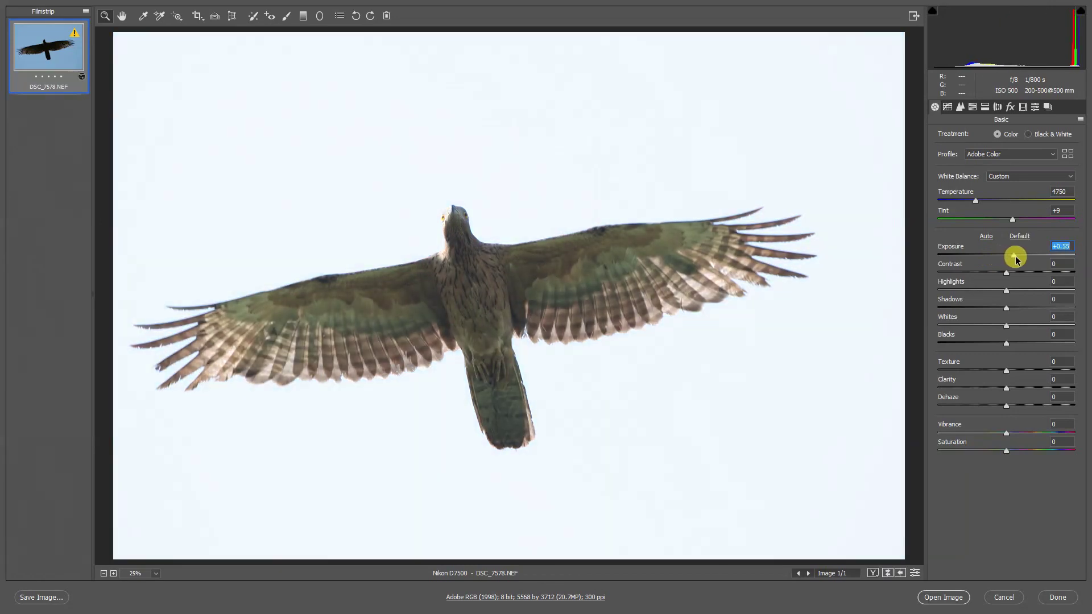
left_click_drag(1017, 259, 1007, 259)
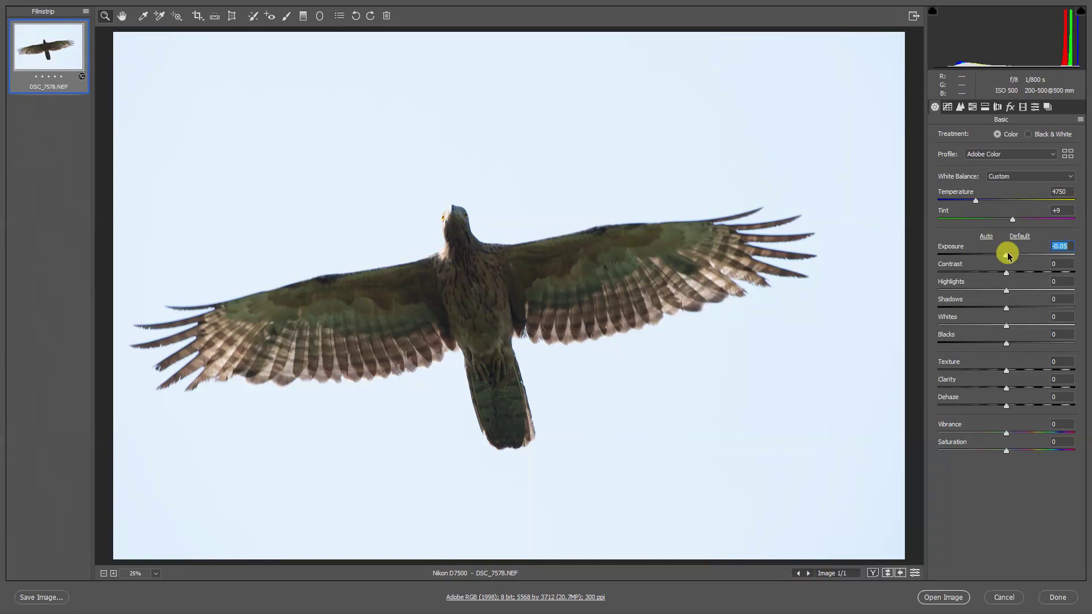
left_click_drag(1006, 257, 1025, 258)
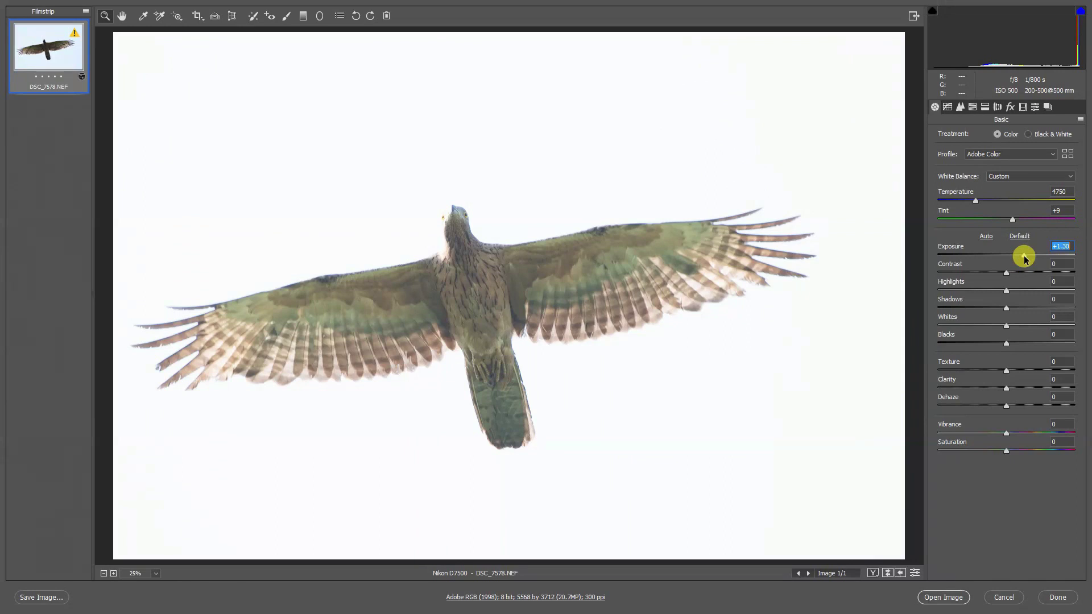
left_click_drag(1025, 259, 999, 257)
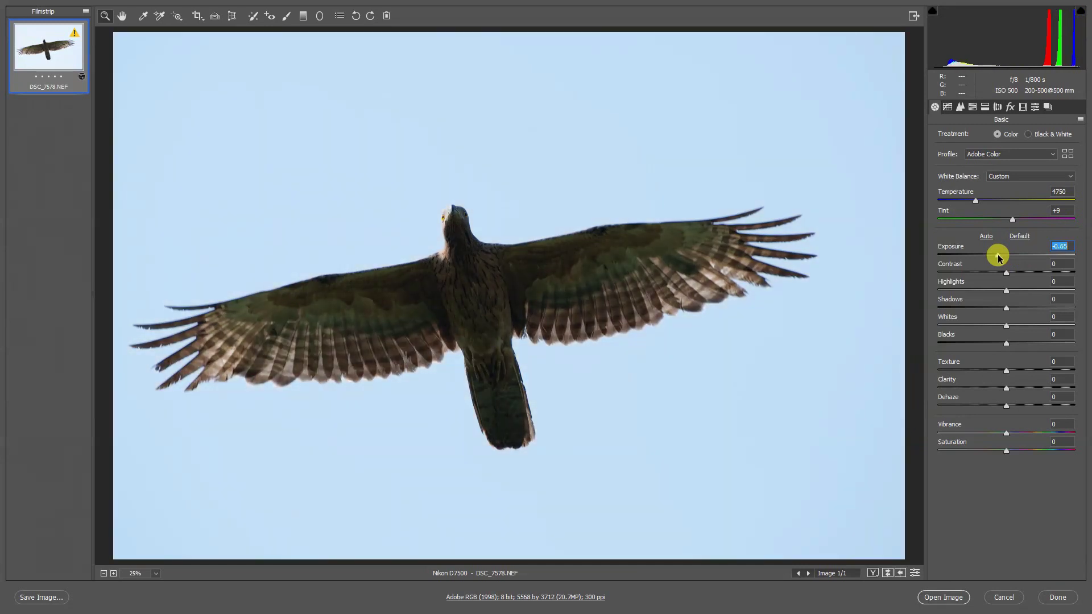
left_click_drag(996, 257, 995, 257)
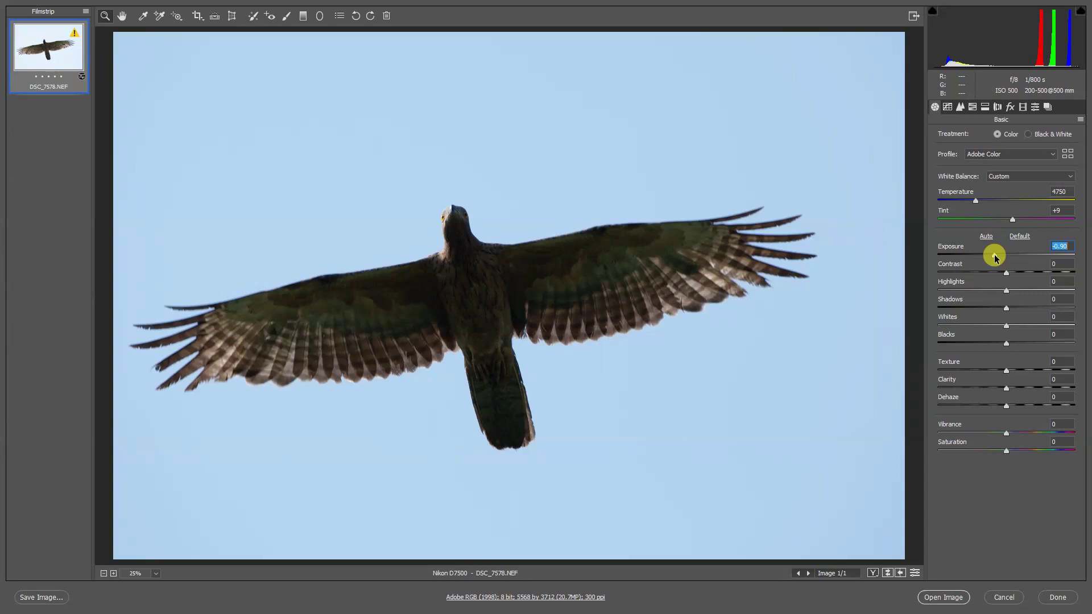
left_click_drag(994, 257, 1018, 256)
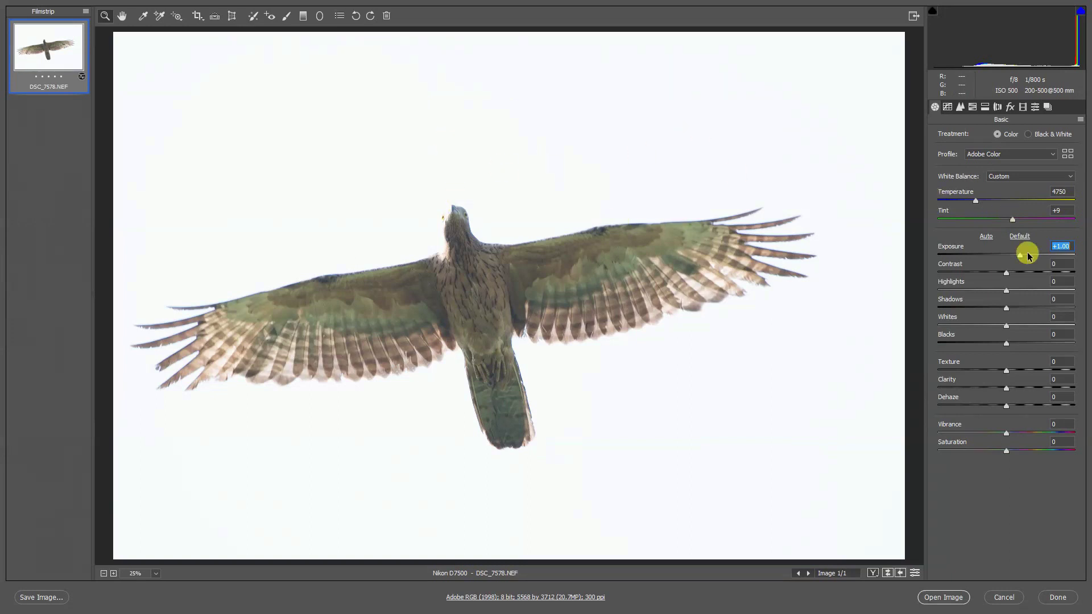
left_click_drag(1016, 261, 989, 259)
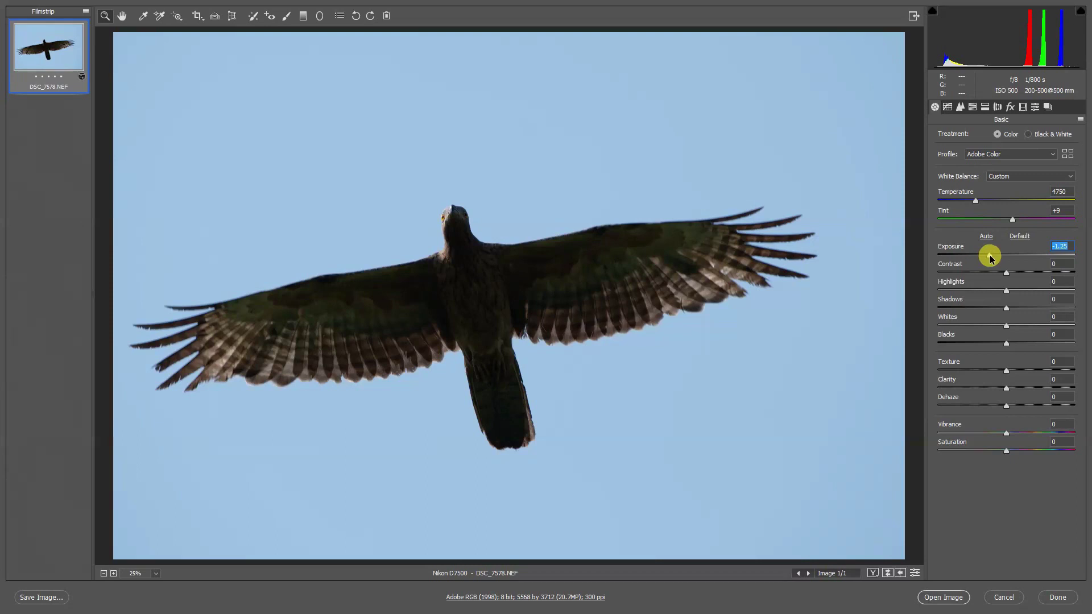
Nudge Exposure up to about -0.10 so the sky stays pale blue
left_click_drag(989, 257, 1003, 259)
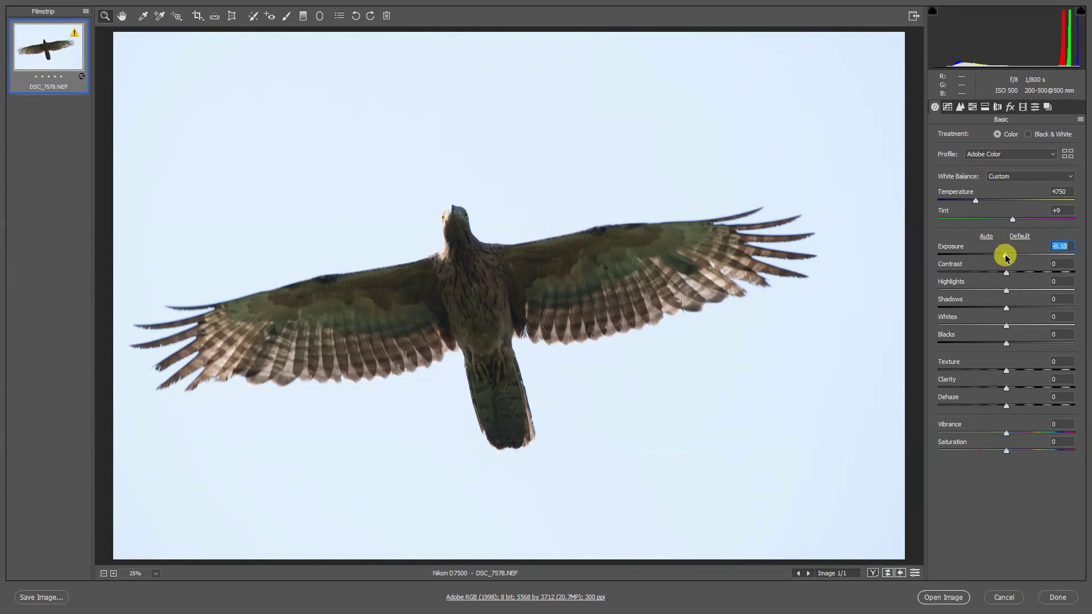
Reset the soaring bird photo's Exposure to 0.00
left_click_drag(1005, 257, 1008, 258)
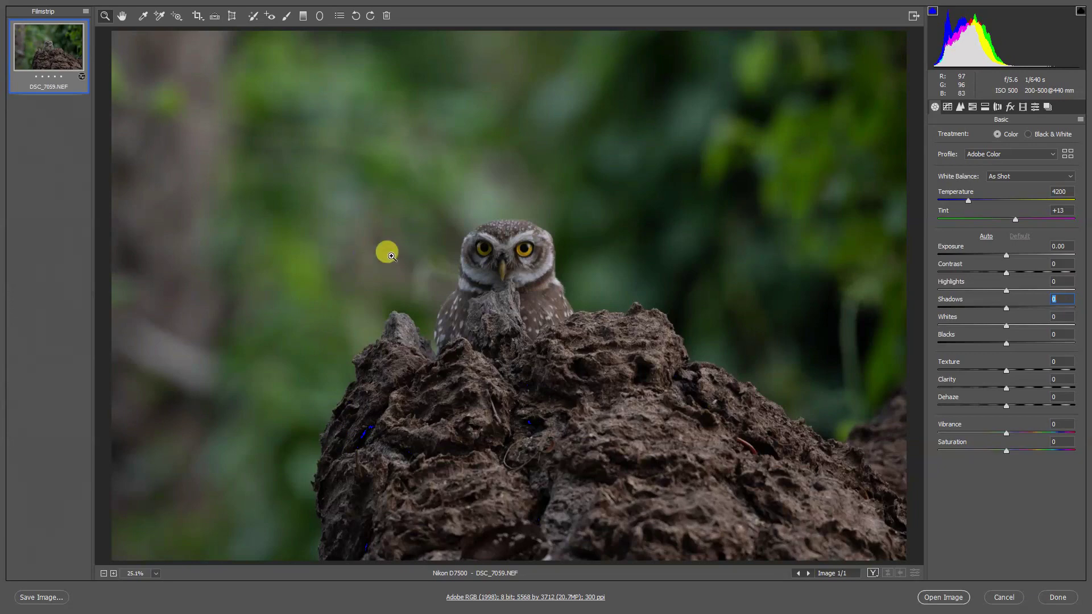
Brighten the owl photo to +1.20 exposure and compare Before/After at 25% zoom
left_click_drag(1006, 256, 1022, 257)
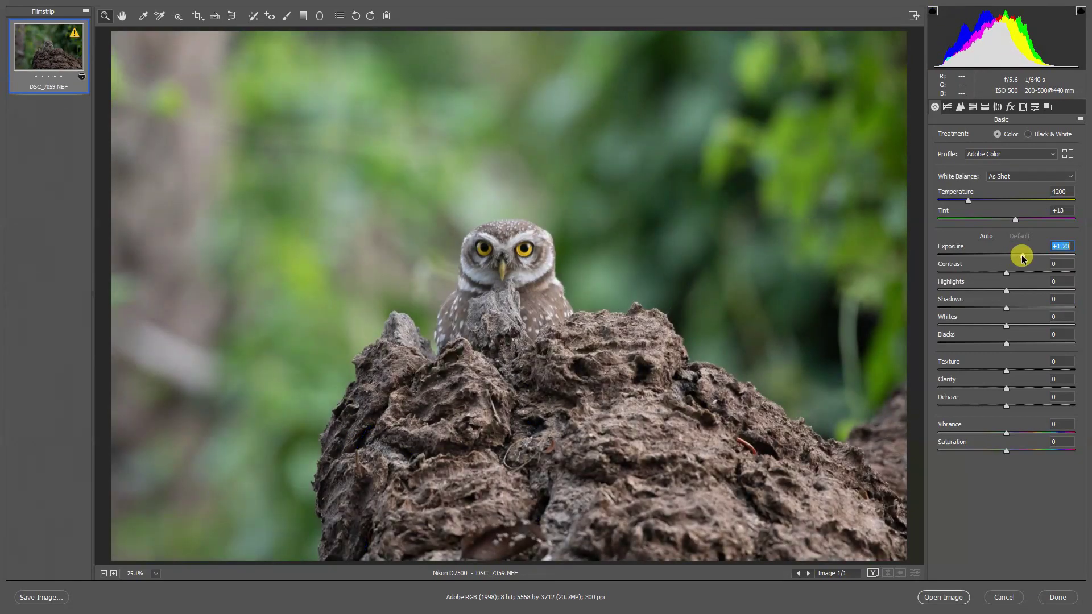
key("q")
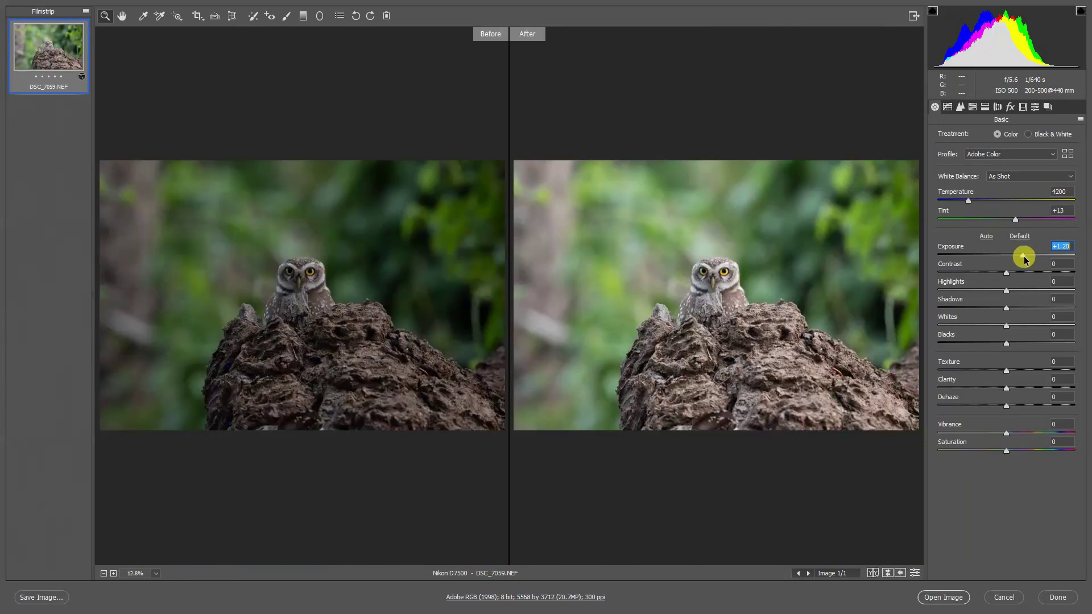
key("ctrl+equal")
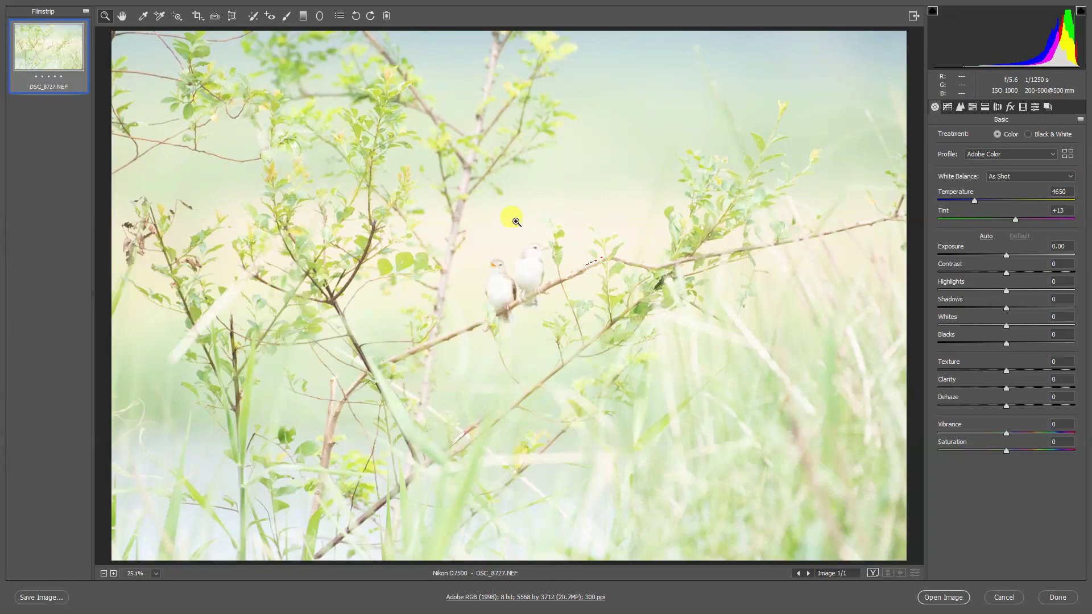
Darken the two-birds photo to -1.40 exposure, compare Before/After, and lower Highlights to about -34
left_click_drag(1006, 255, 988, 259)
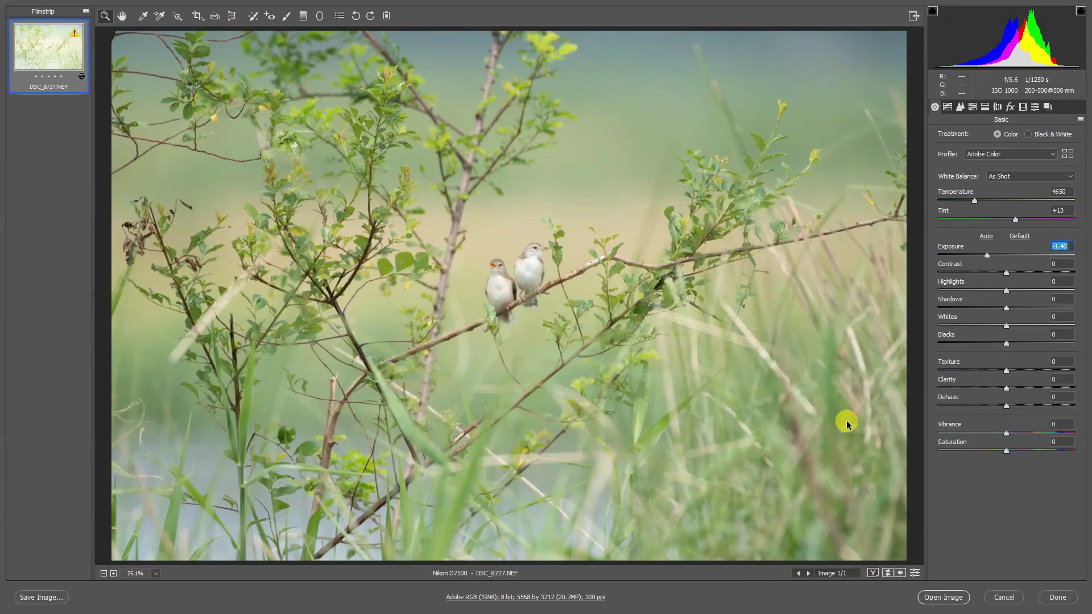
left_click(872, 573)
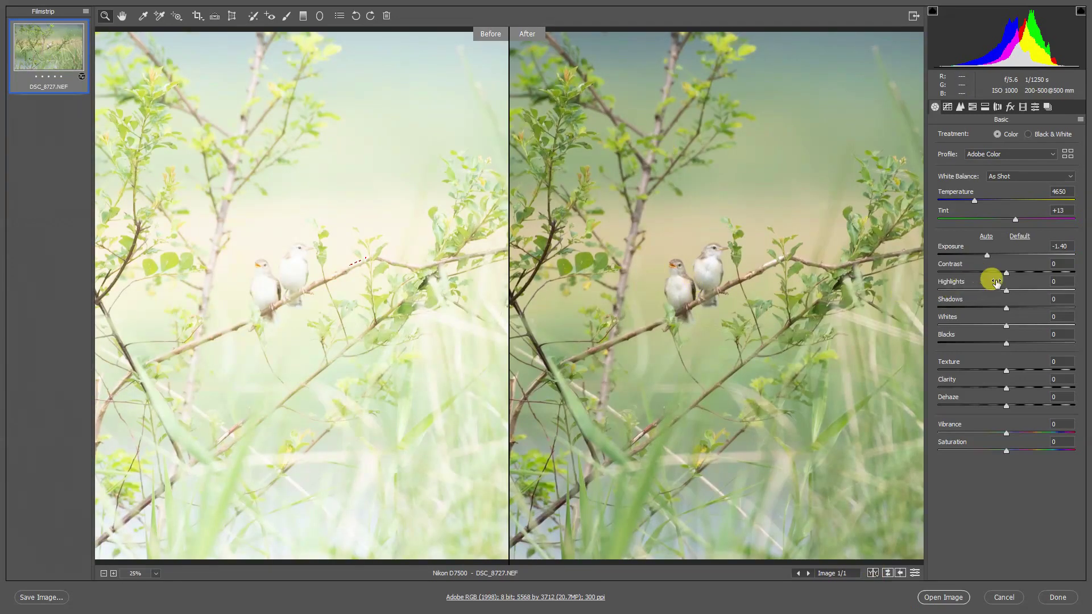
left_click_drag(1002, 290, 989, 292)
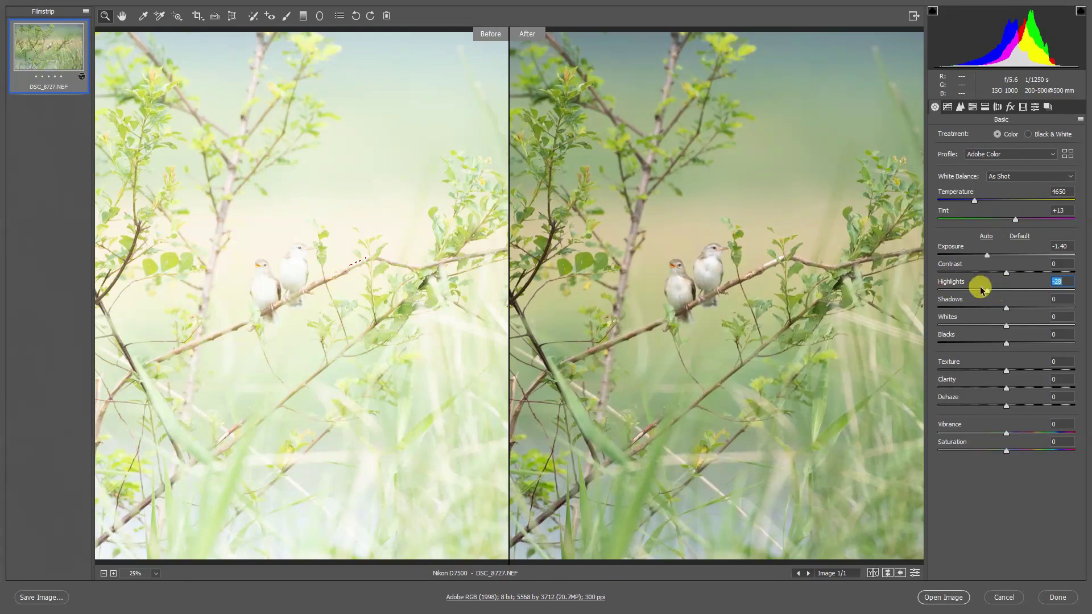
left_click_drag(984, 292, 980, 294)
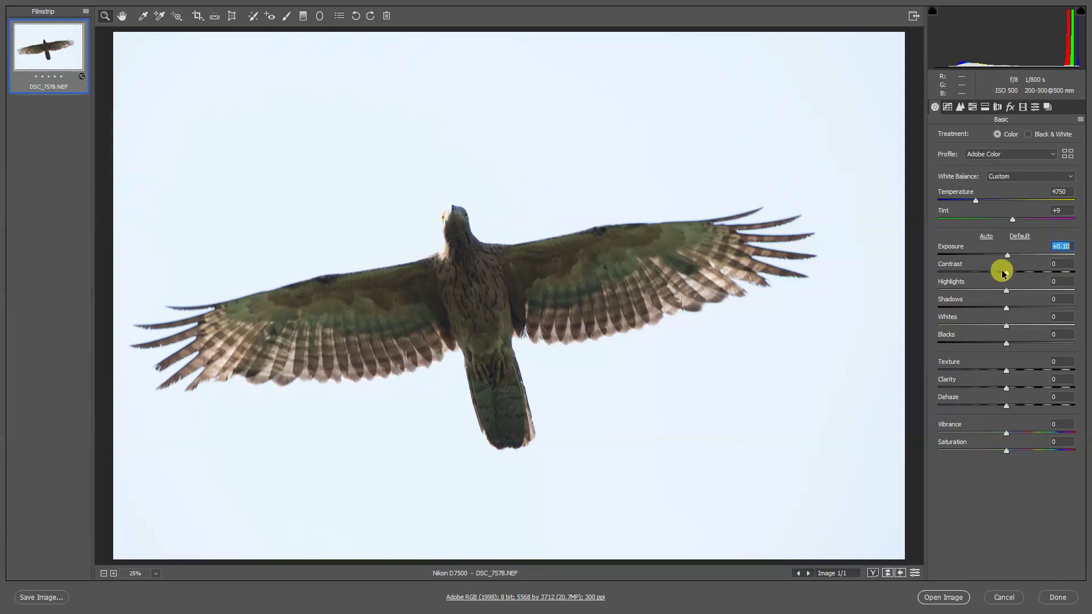
Try several Contrast values on the soaring bird, then settle Contrast at -25
left_click_drag(1007, 273, 1026, 276)
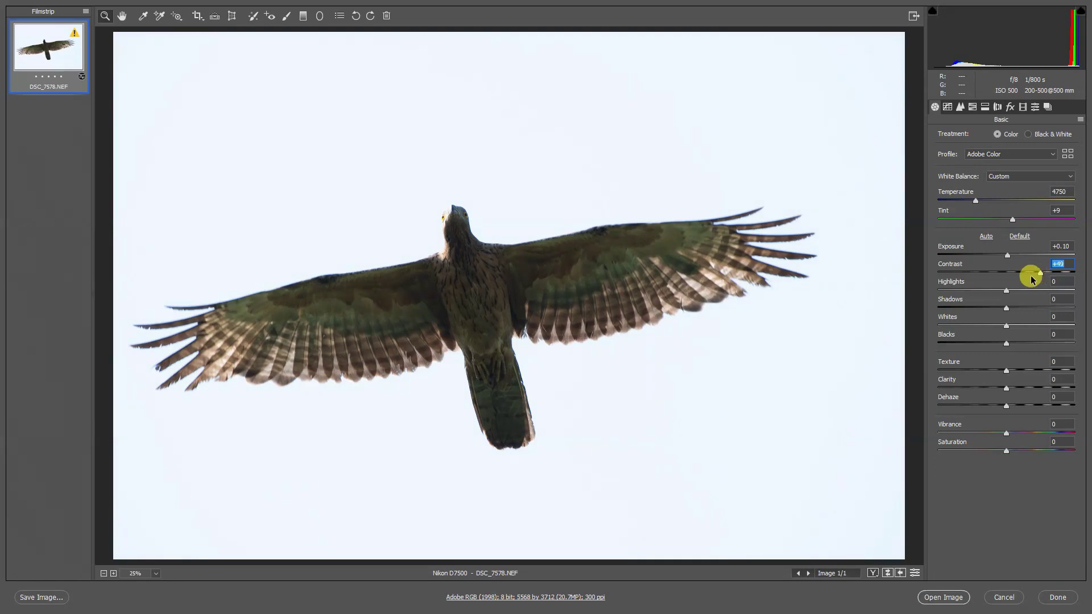
left_click_drag(1026, 276, 954, 270)
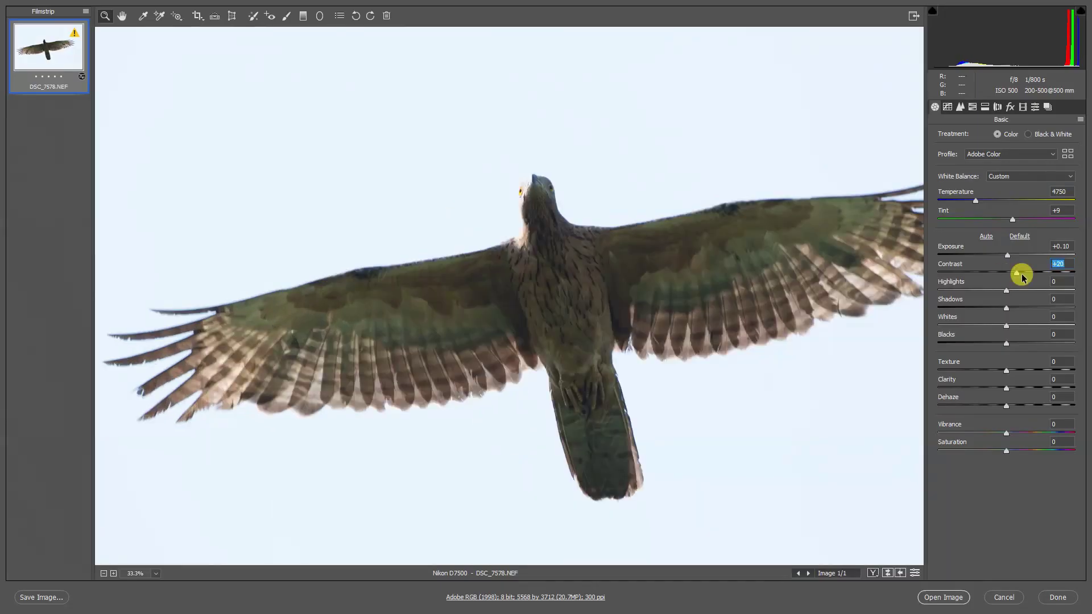
mouse_move(1021, 272)
left_mouse_down()
mouse_move(1052, 278)
mouse_move(1023, 277)
left_mouse_up()
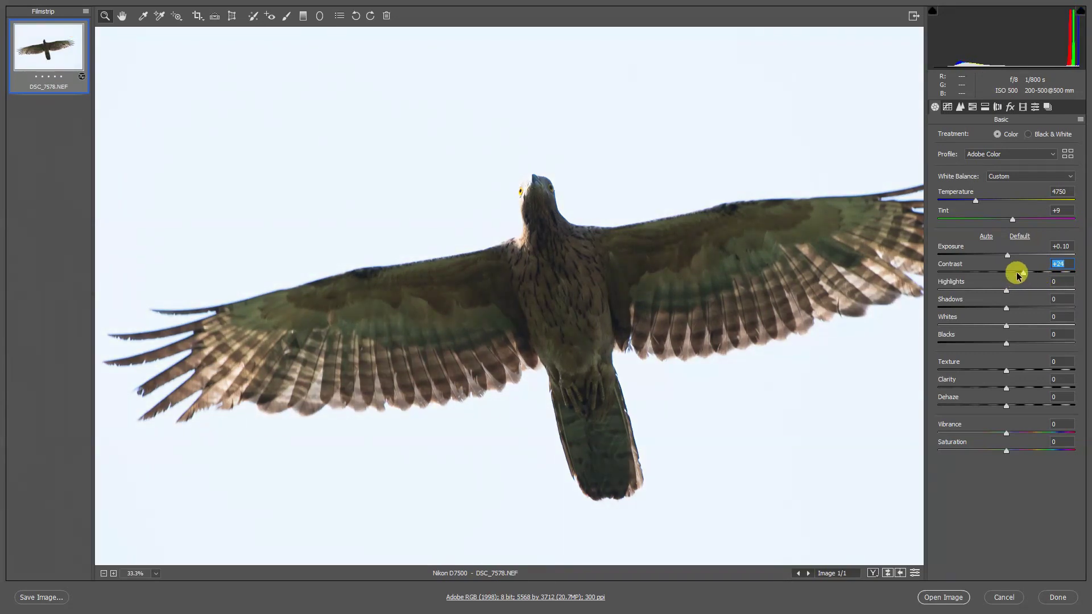
mouse_move(1022, 272)
left_mouse_down()
mouse_move(957, 274)
mouse_move(1004, 277)
left_mouse_up()
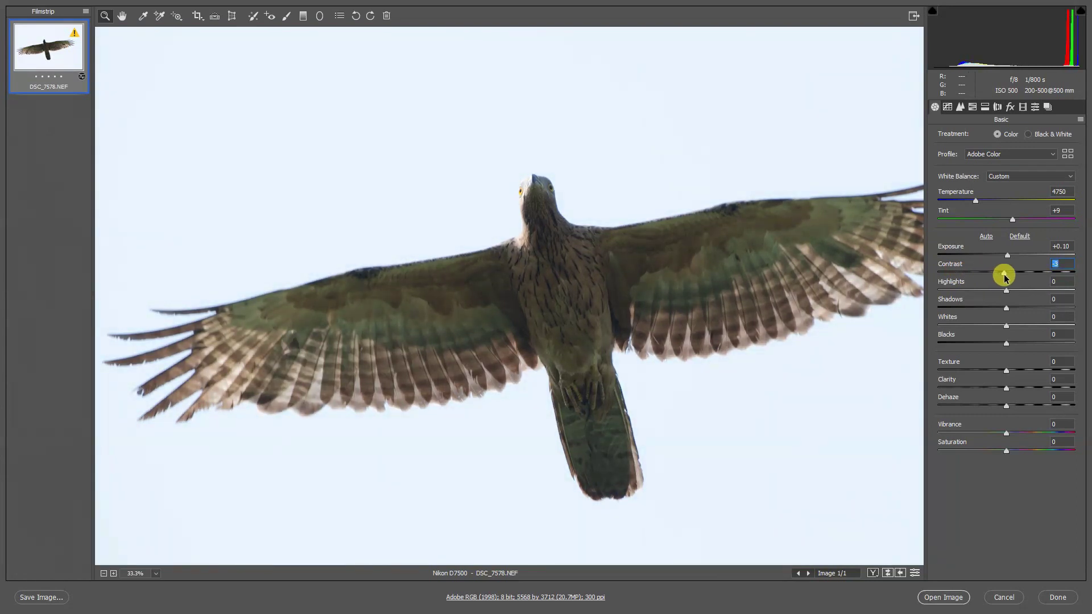
left_click_drag(1004, 277, 1006, 277)
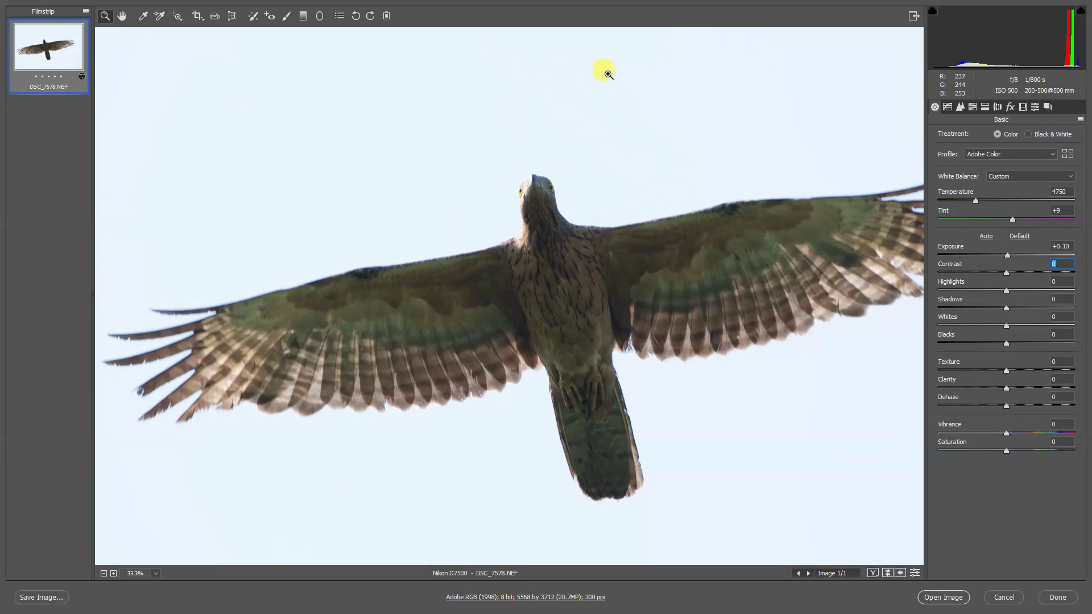
left_click(531, 192, "alt")
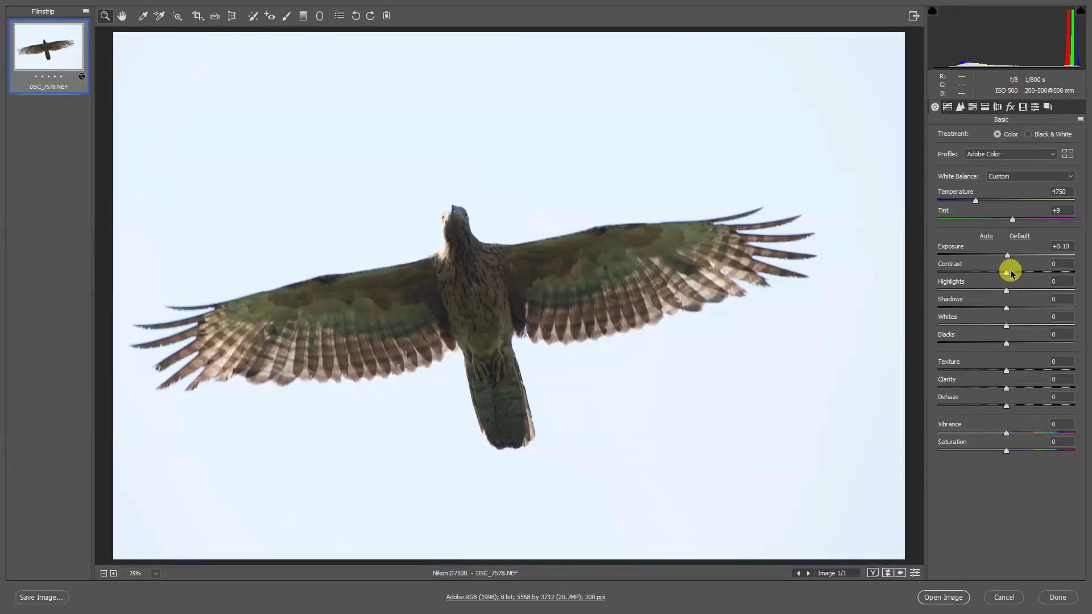
left_click_drag(1004, 275, 994, 277)
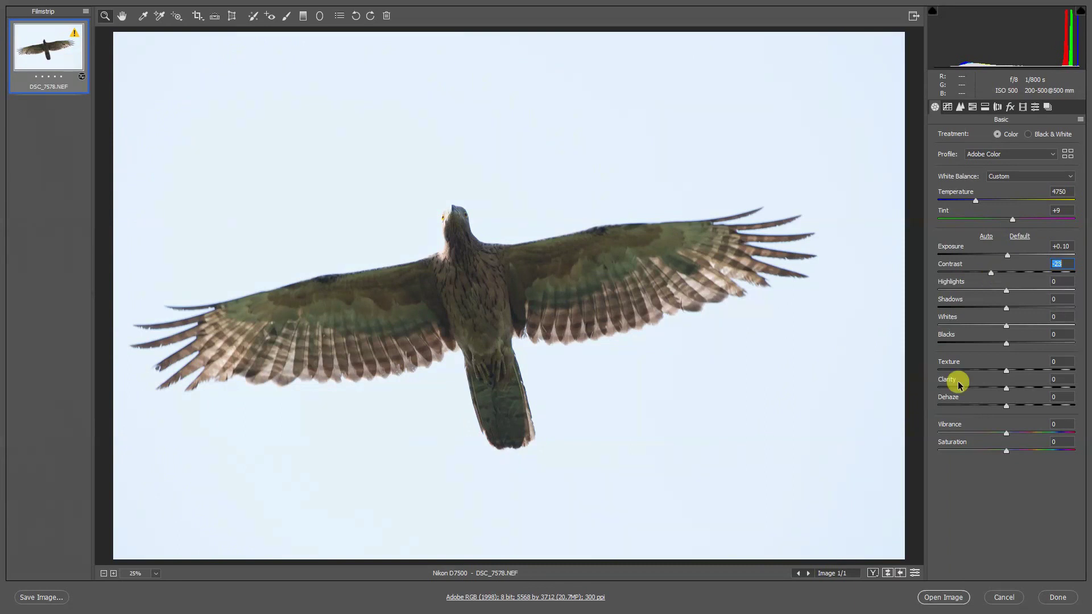
left_click(871, 575)
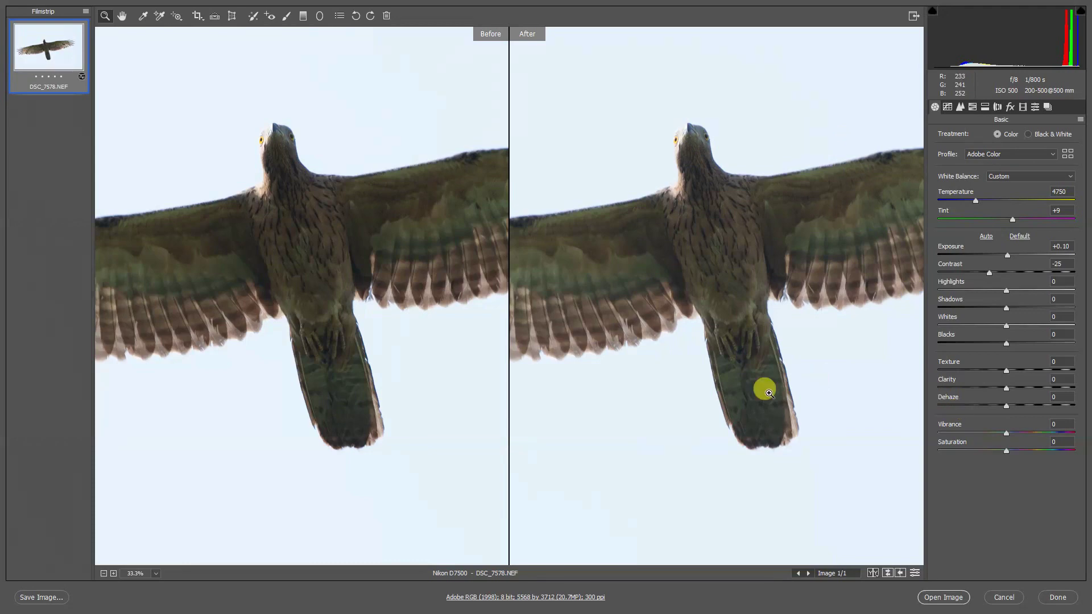
left_click(873, 573)
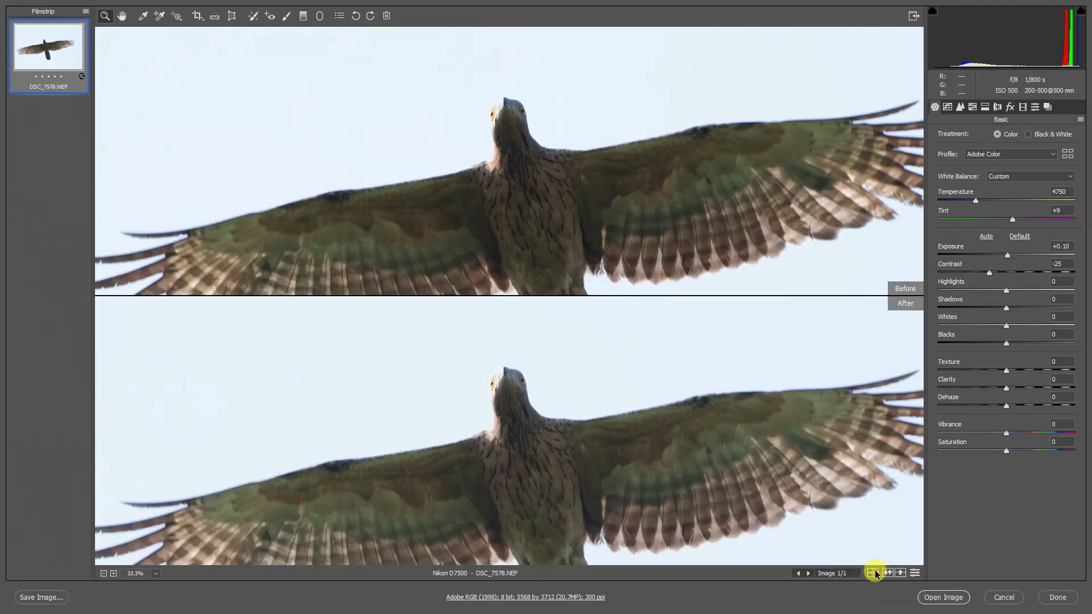
left_click(872, 573)
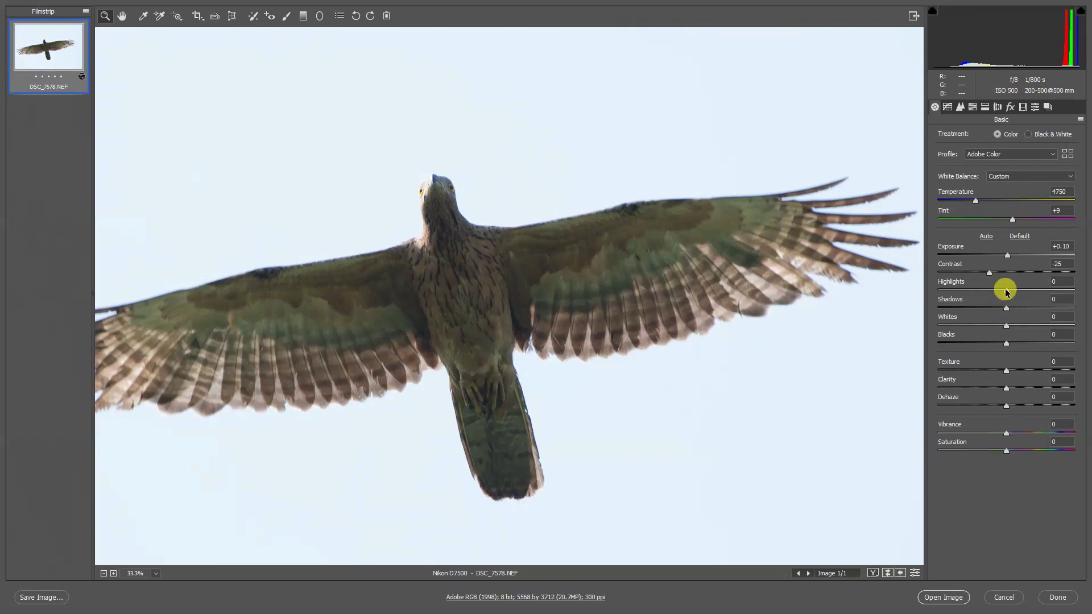
Test brighter highlights, then pull Highlights down to -88 while comparing side by side
left_click_drag(1005, 290, 1067, 293)
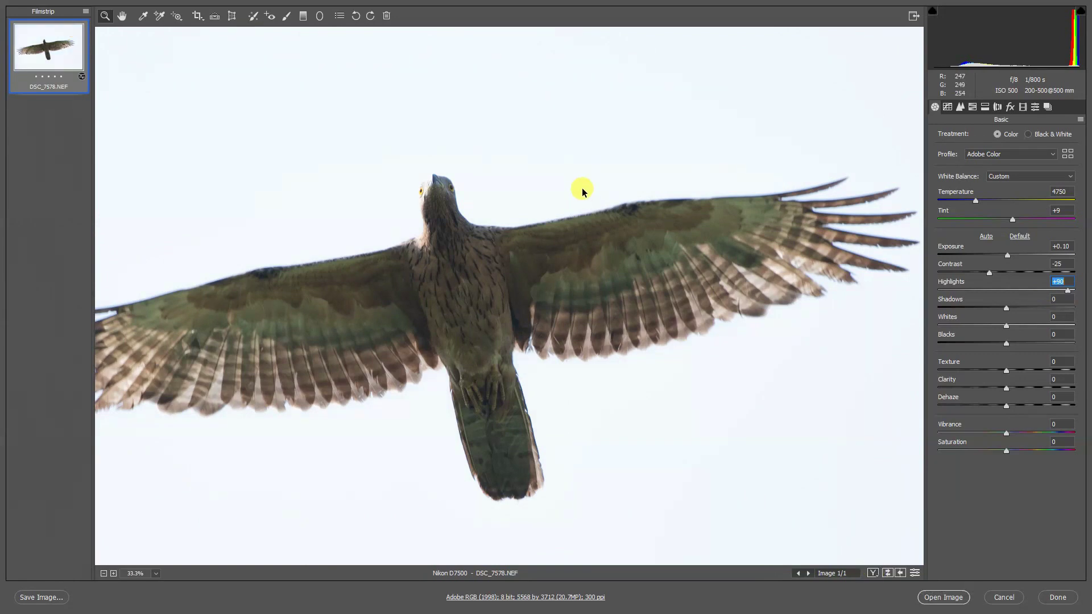
key("q")
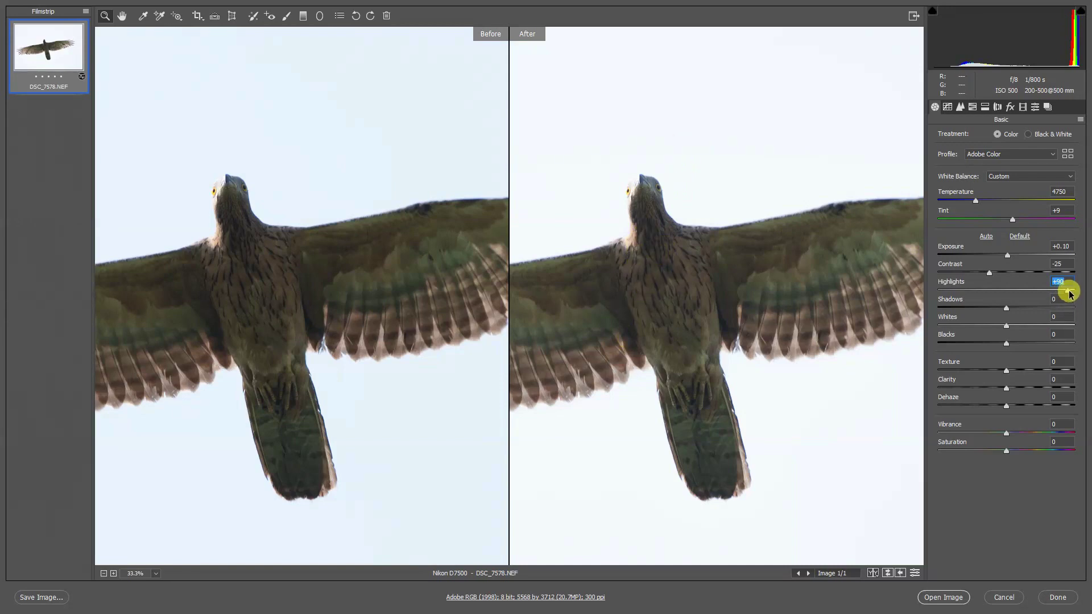
left_click_drag(1071, 294, 948, 294)
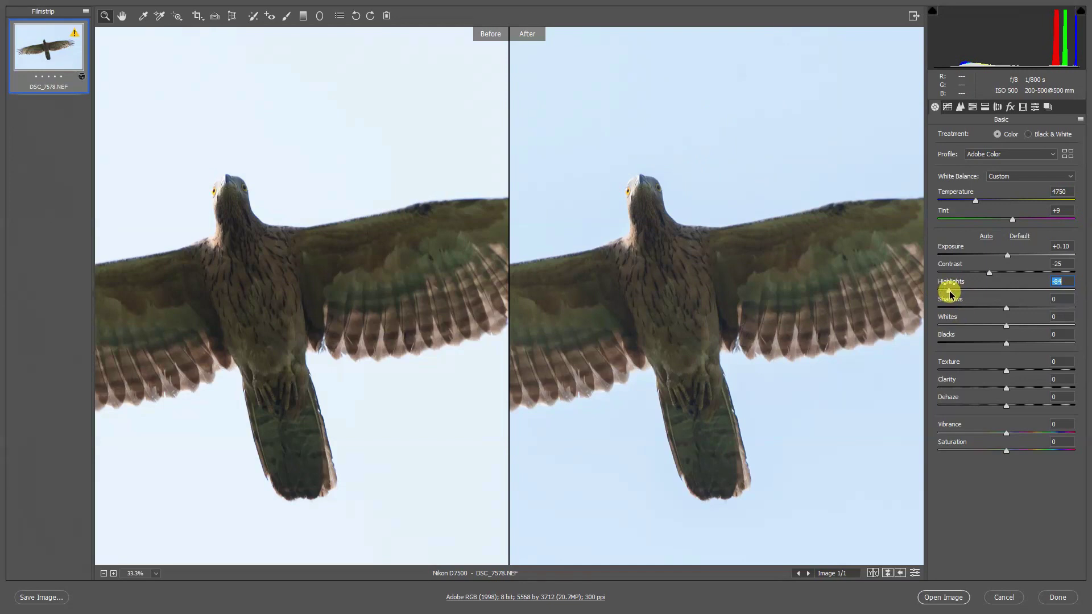
left_click_drag(951, 294, 953, 294)
left_click_drag(953, 293, 942, 293)
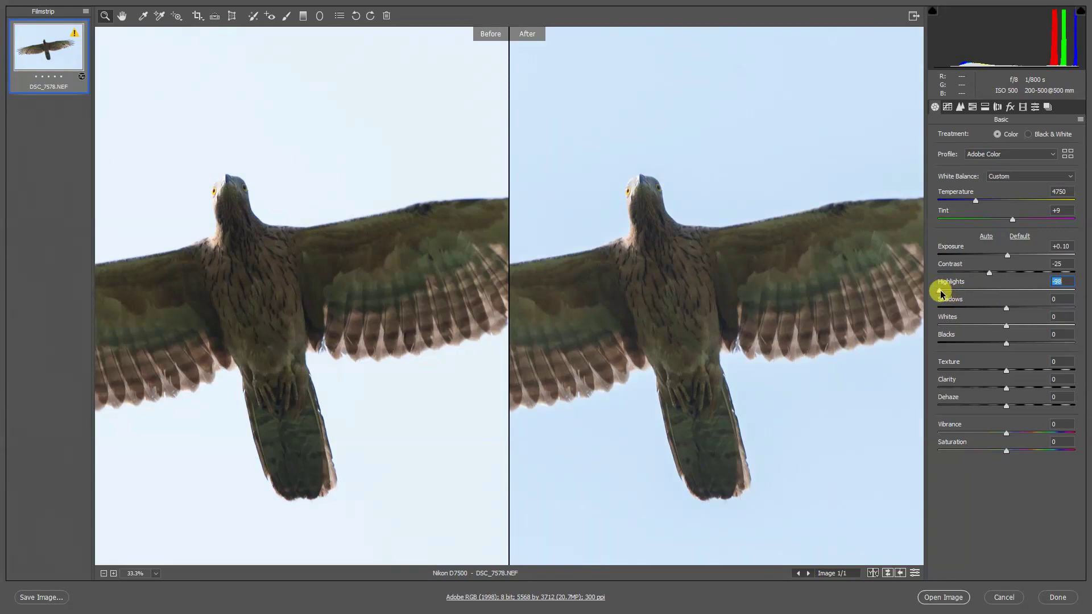
left_click_drag(941, 294, 946, 293)
View a zoomed-out top-and-bottom Before/After, then return to the single view
left_click(869, 574)
left_click(870, 574)
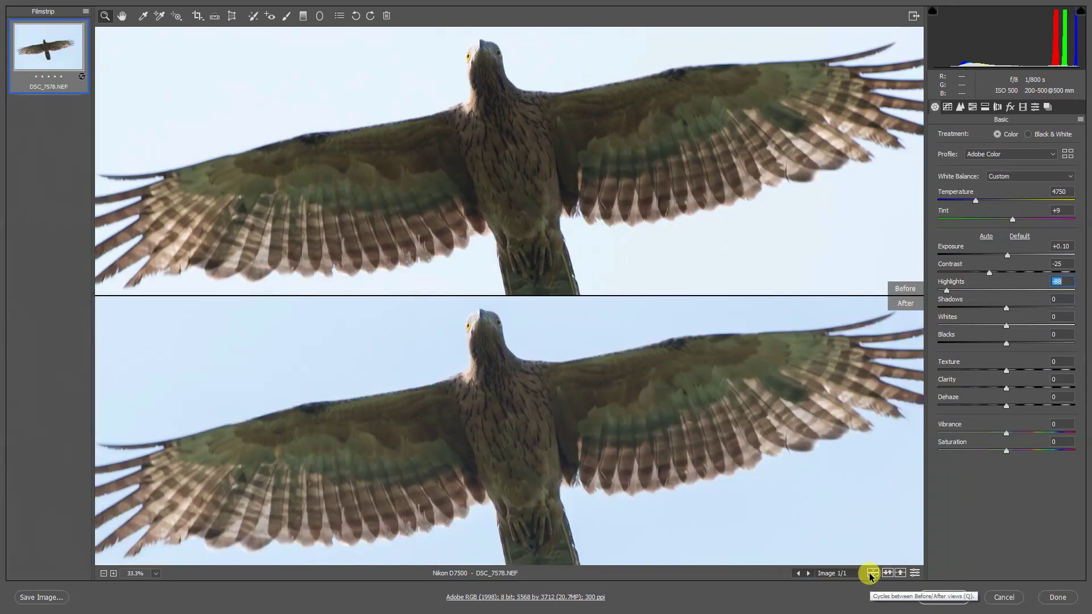
left_click(103, 573)
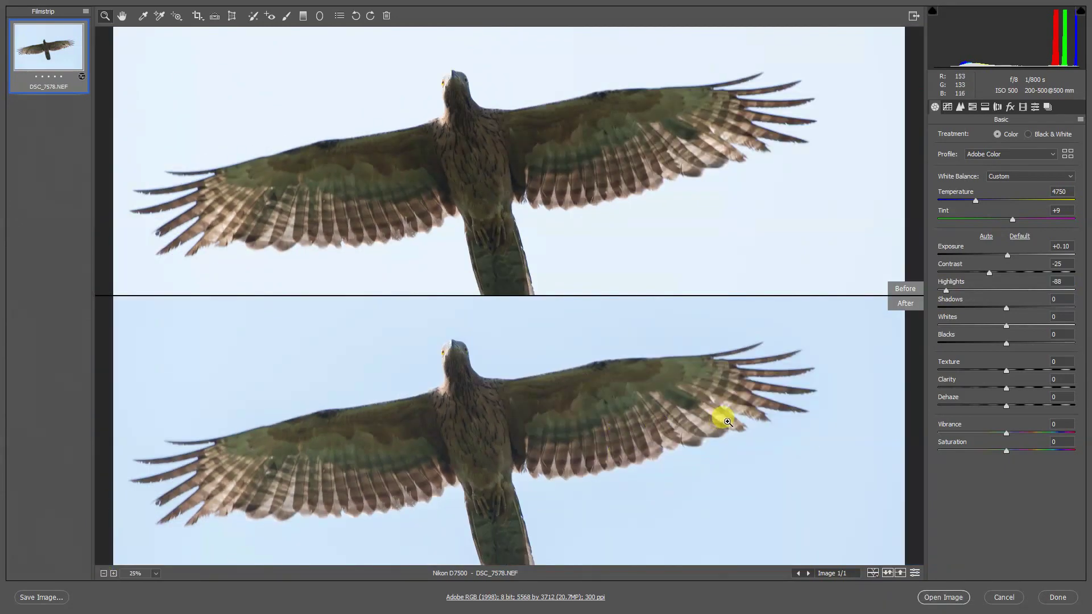
key("q")
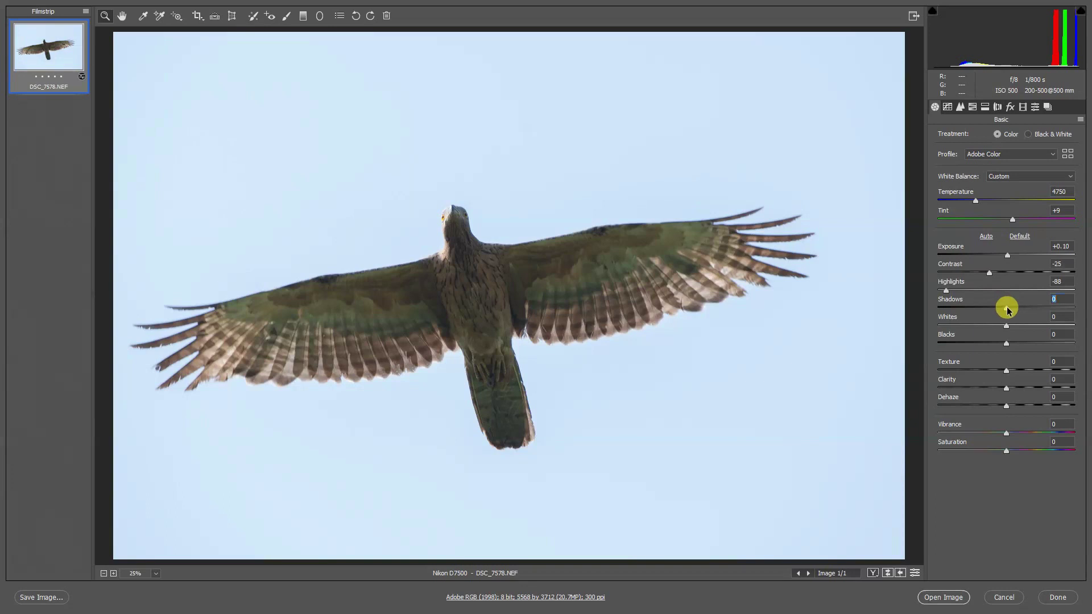
left_click_drag(1006, 308, 1054, 314)
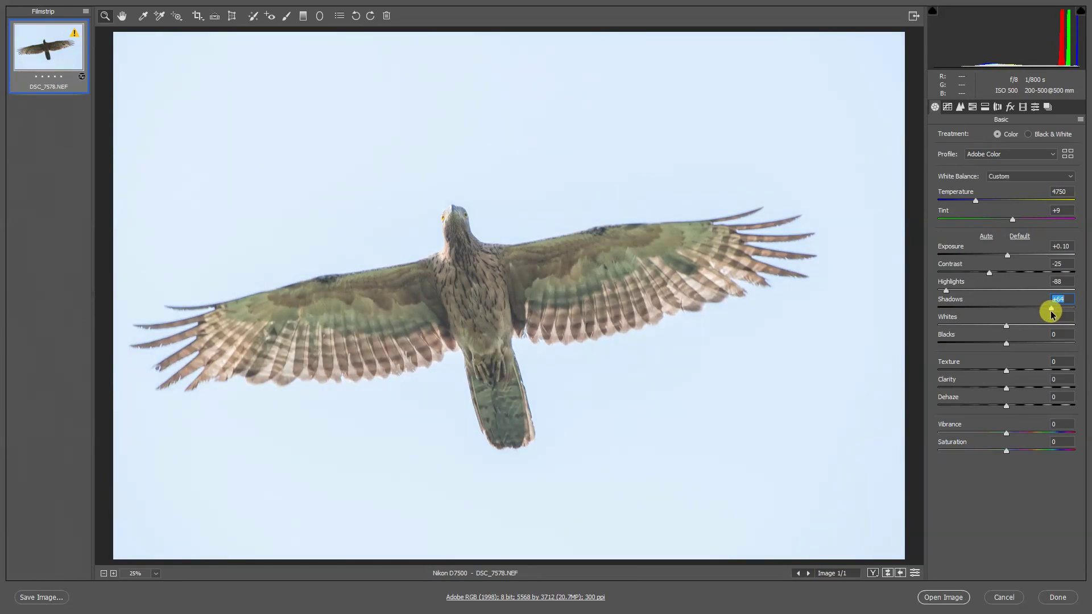
left_click_drag(1052, 315, 1050, 315)
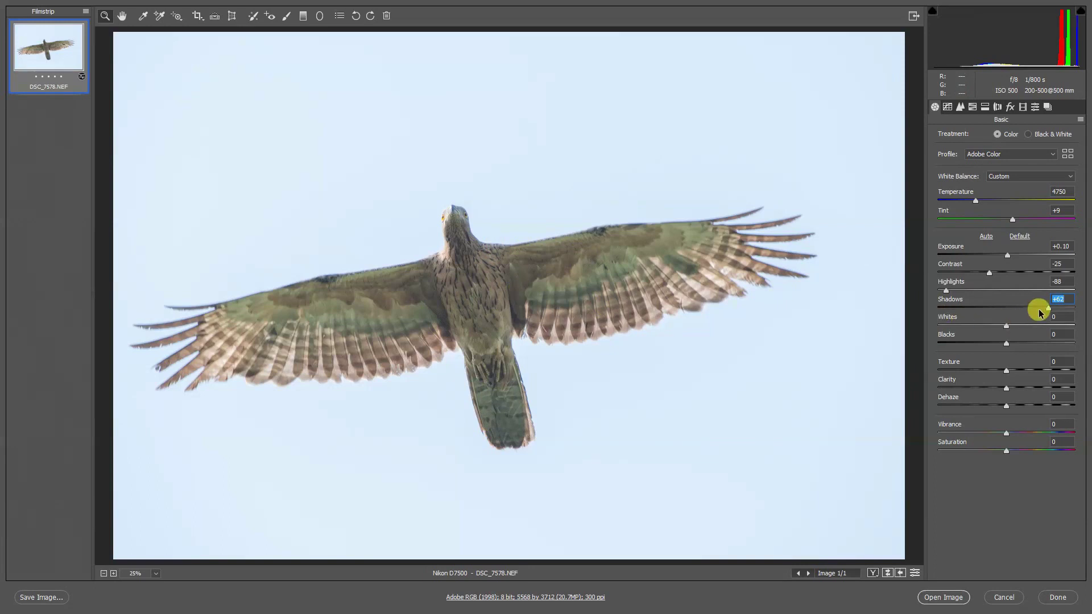
left_click_drag(1038, 312, 951, 315)
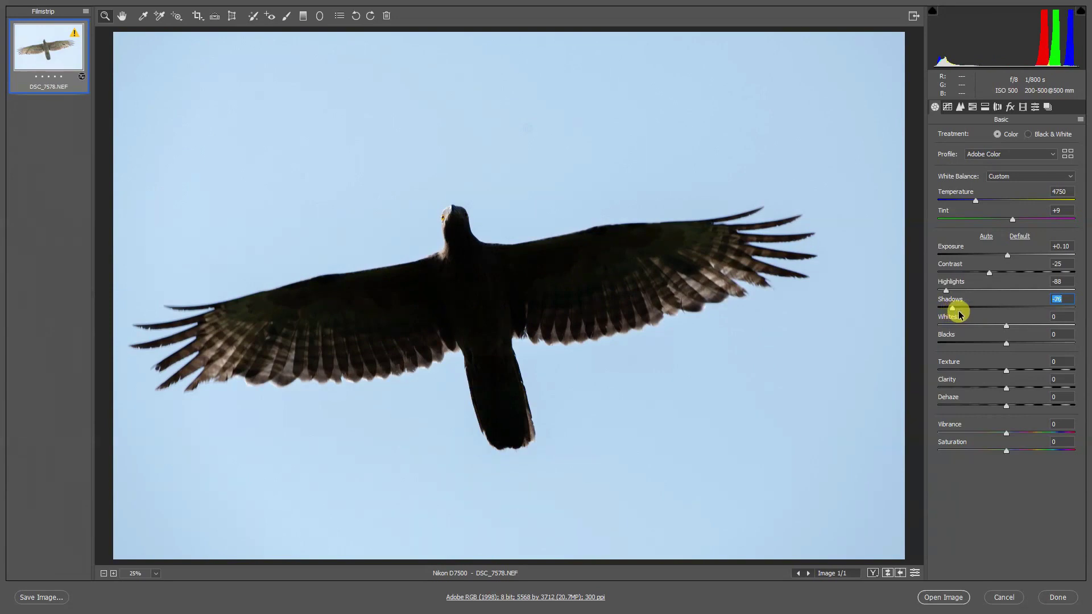
left_click_drag(952, 314, 1006, 309)
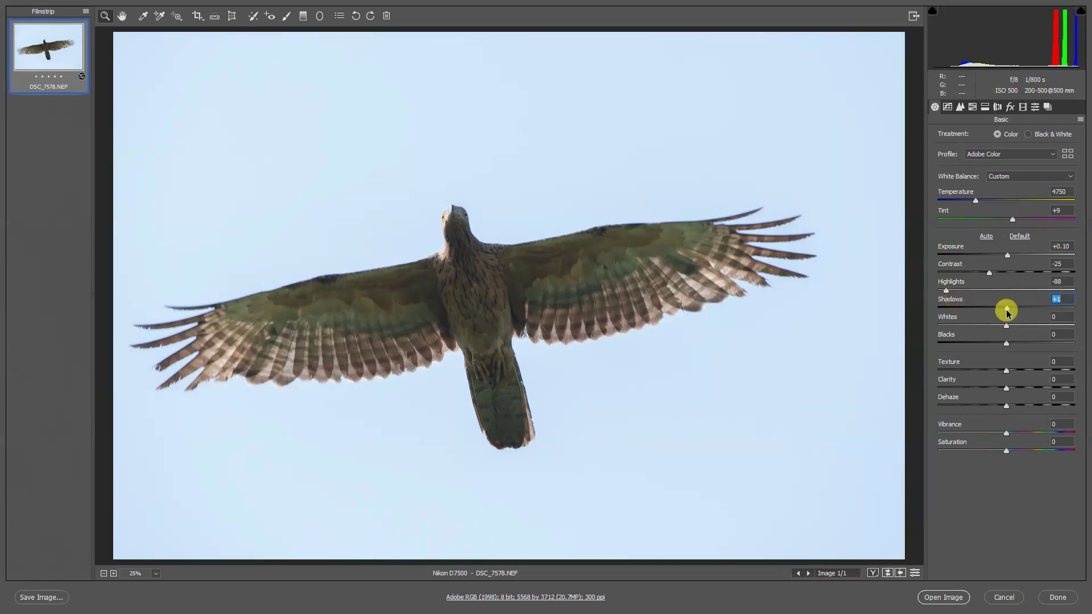
left_click_drag(1007, 311, 1041, 310)
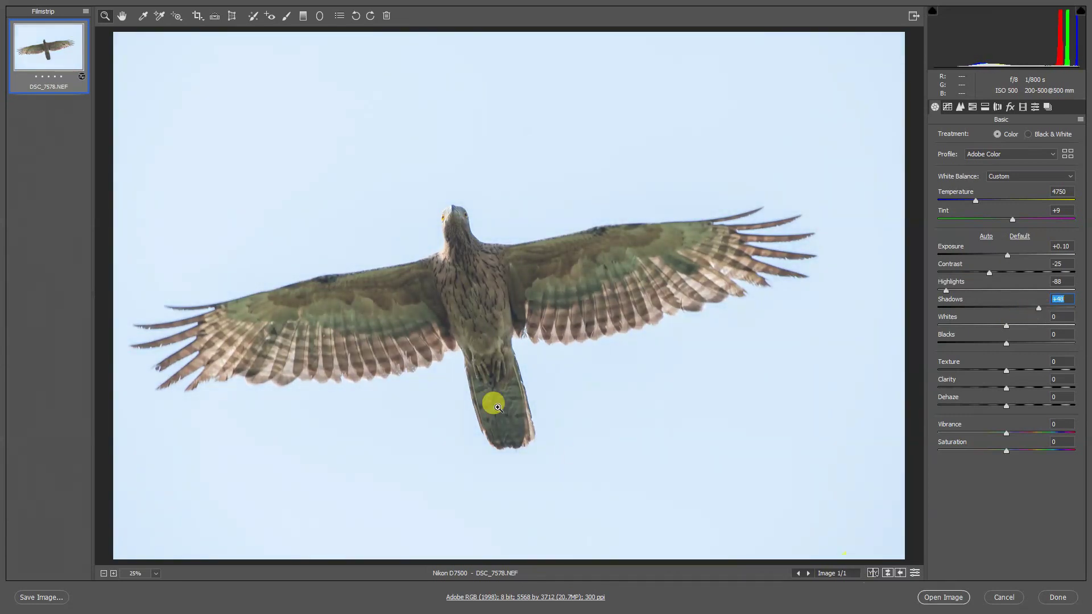
Compare the shadow-lifted raptor with the original side by side and top-bottom, then single view
key("q")
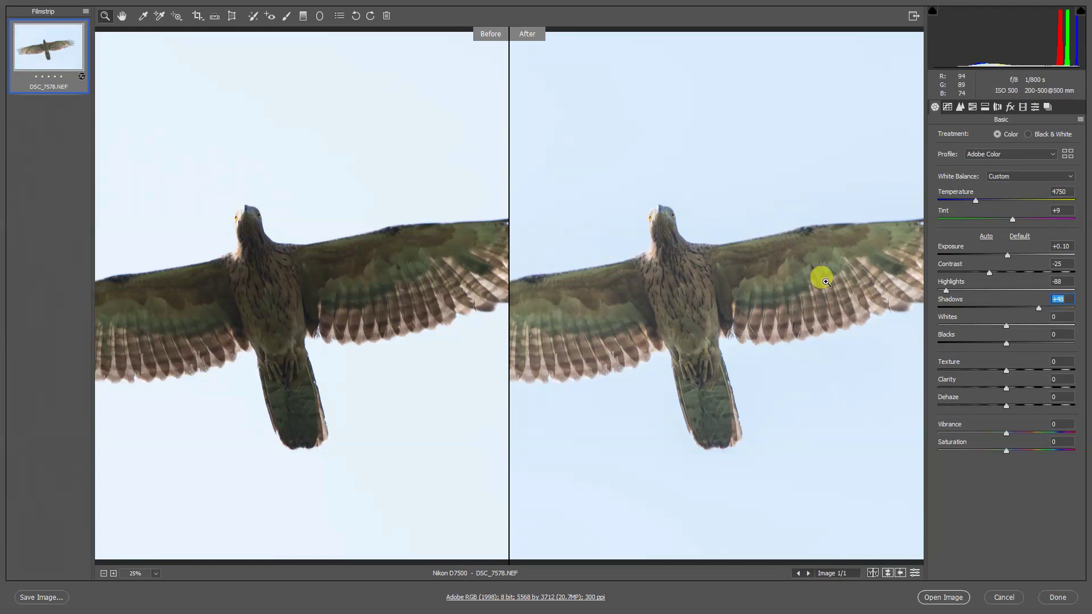
left_click(873, 573)
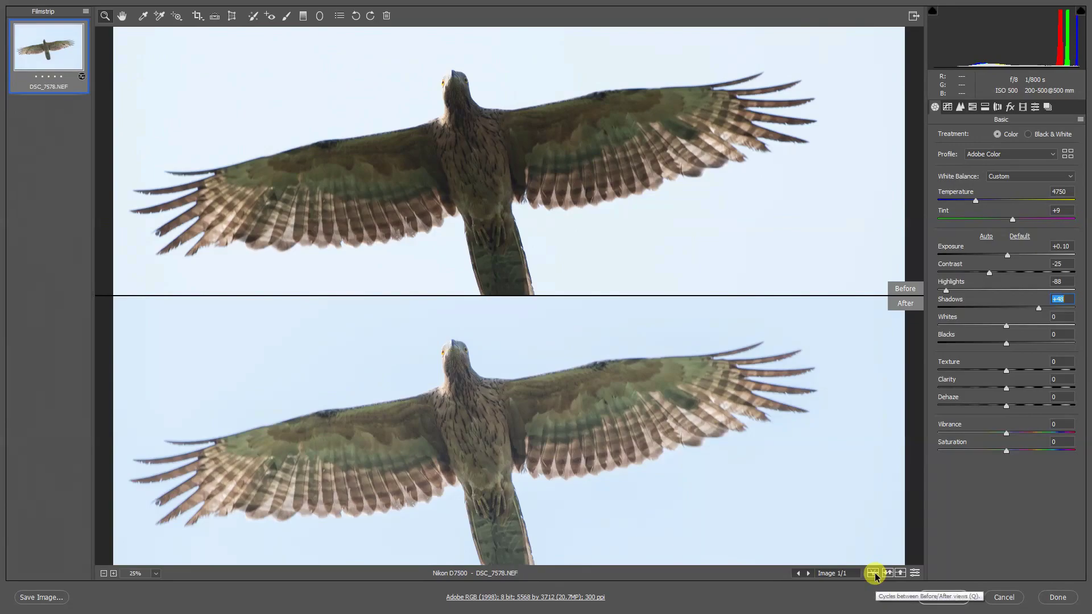
left_click(873, 573)
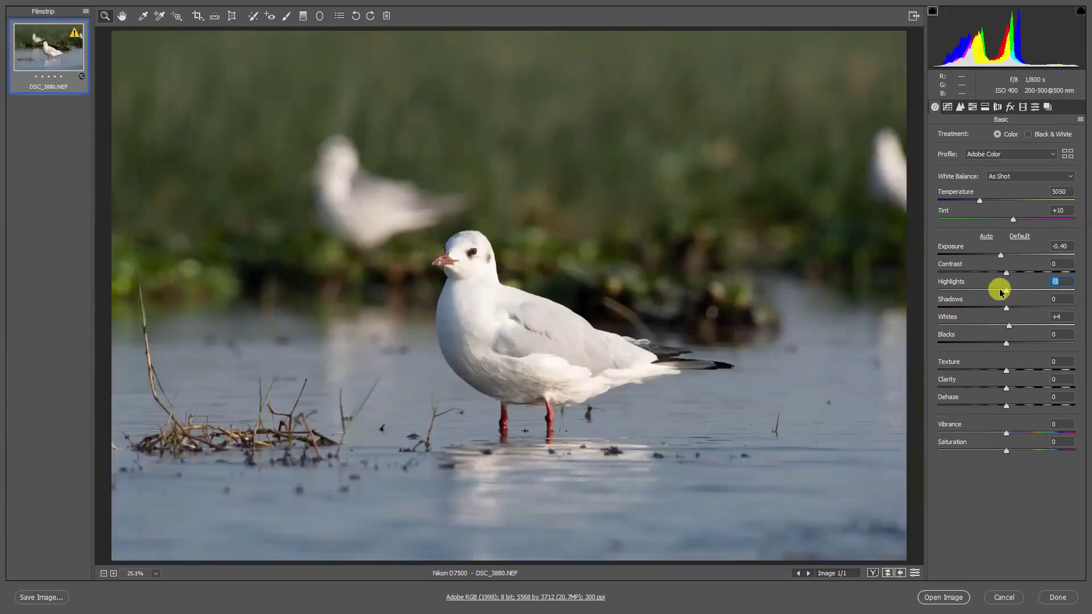
Set the gull's Highlights to -100 and Whites to +39, then compare and zoom onto its chest
left_click_drag(984, 292, 892, 301)
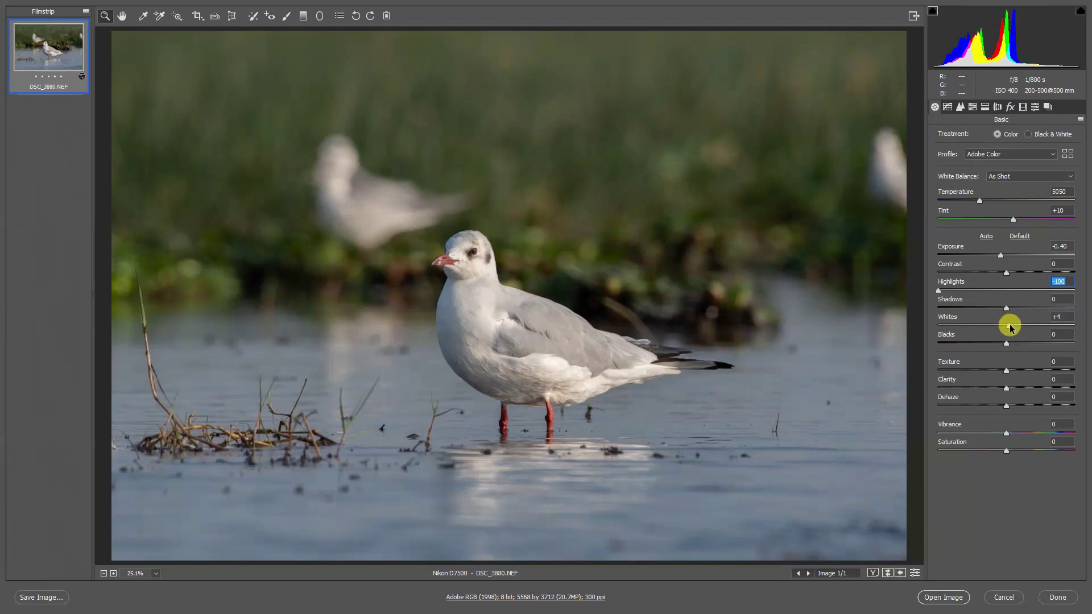
left_click_drag(1009, 324, 1037, 332)
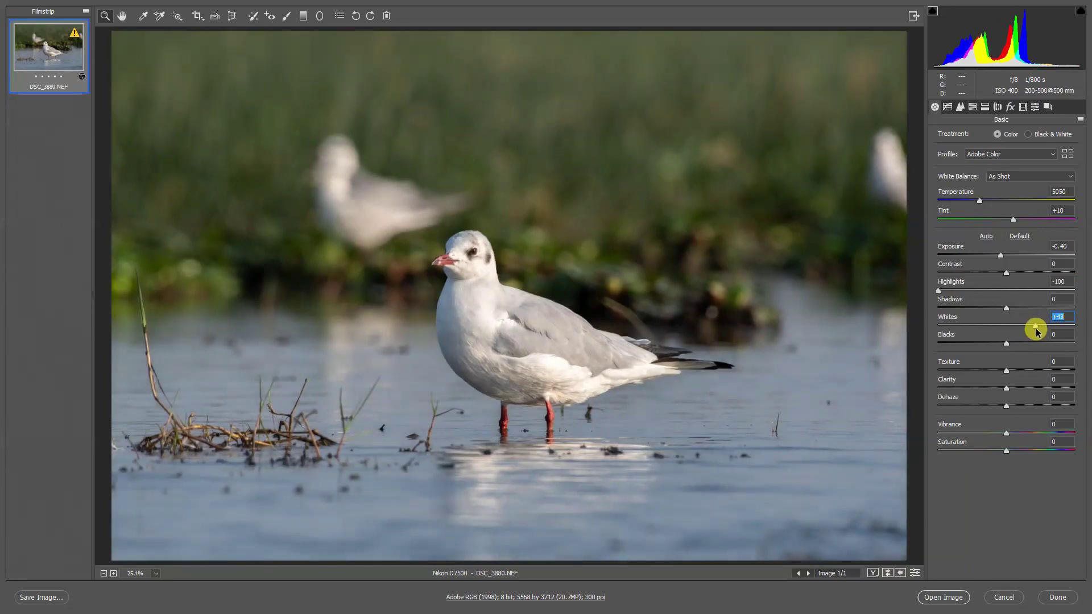
left_click_drag(1035, 332, 1034, 333)
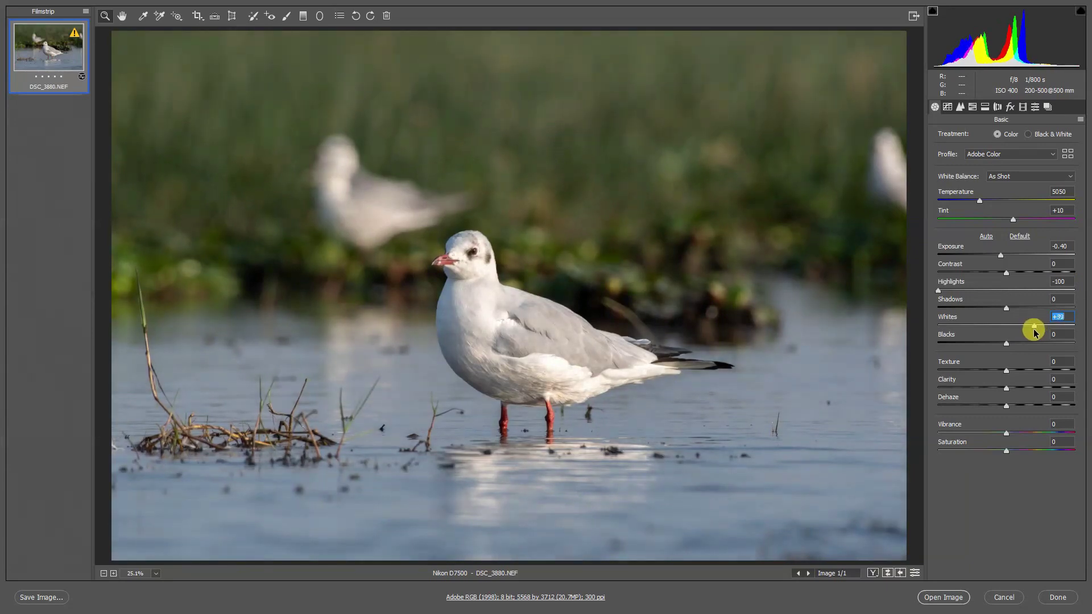
left_click(872, 573)
left_click(712, 324)
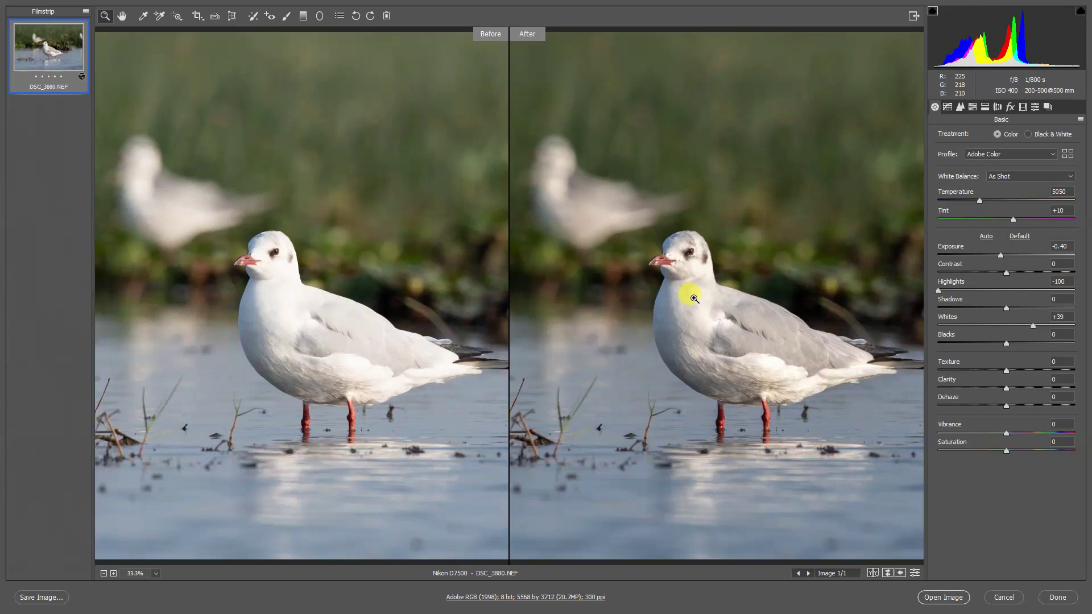
left_click(694, 298)
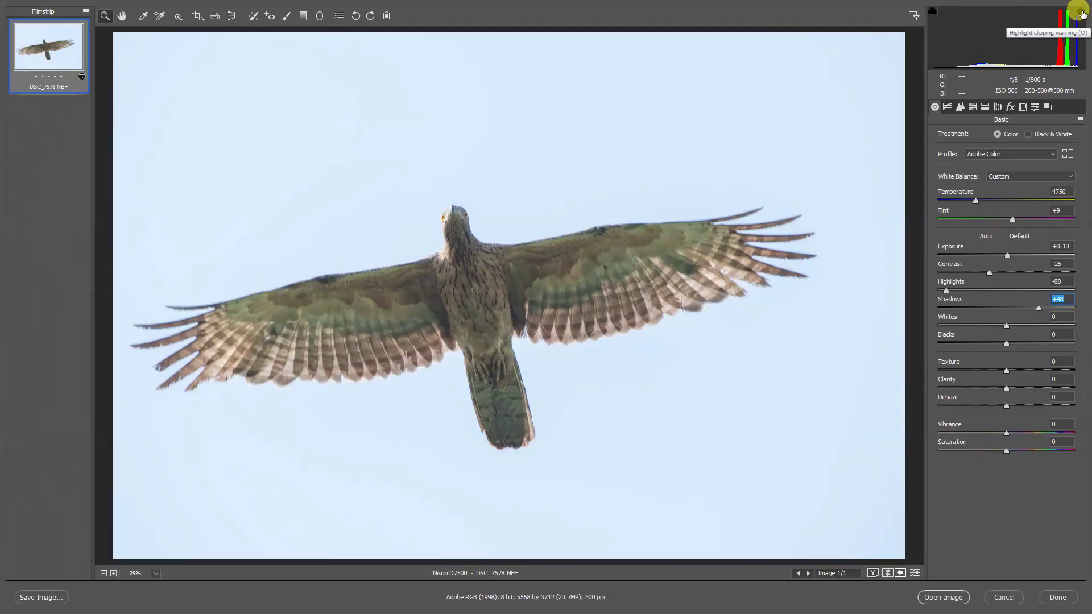
Show the highlight clipping warning and zoom in close on the raptor's head
left_click(1080, 12)
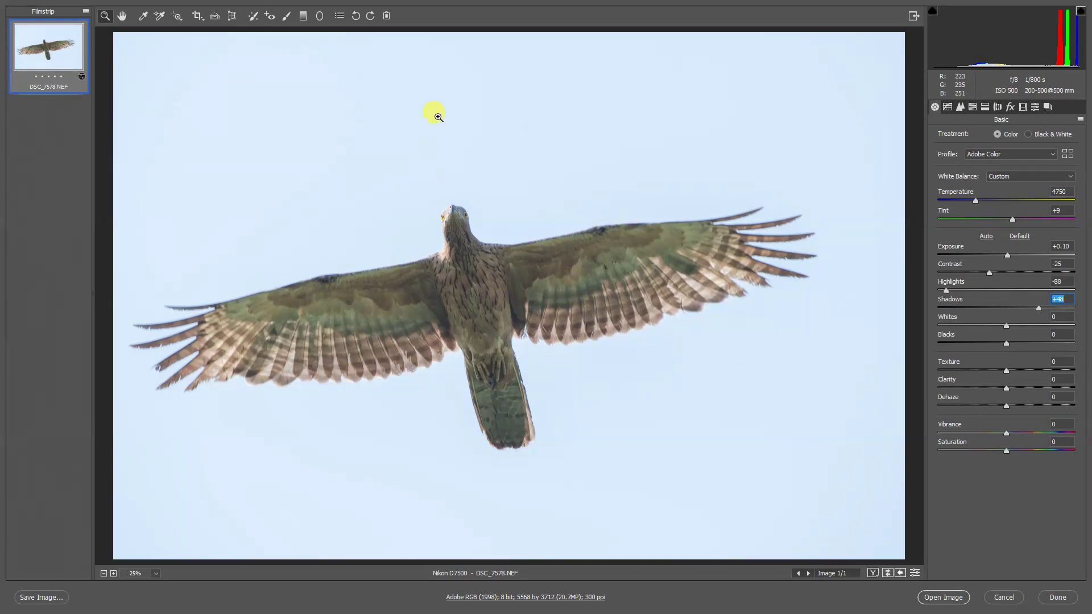
left_click(438, 217)
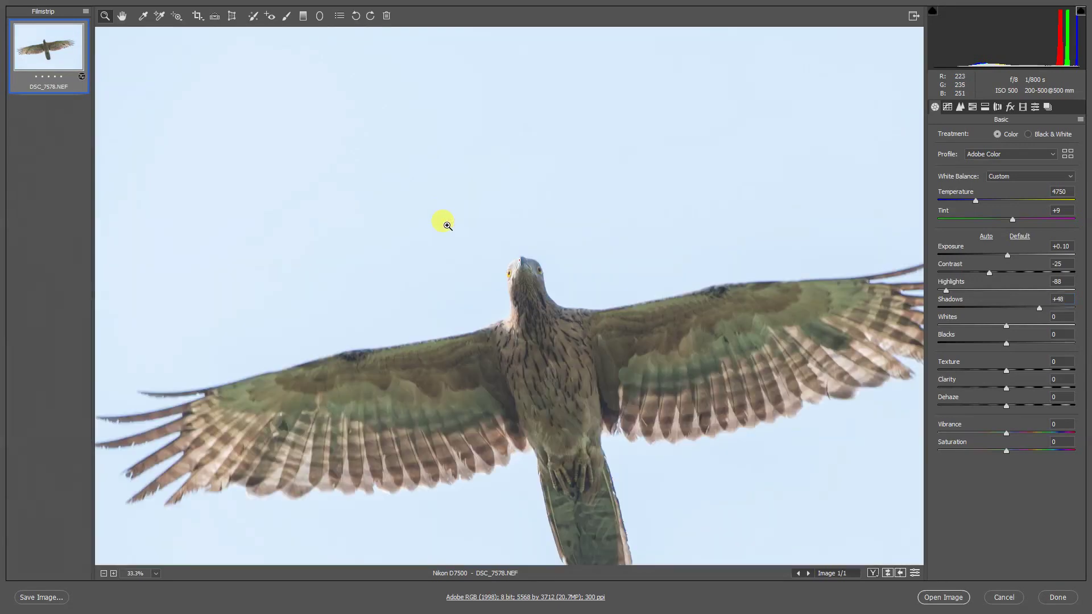
left_click(511, 264)
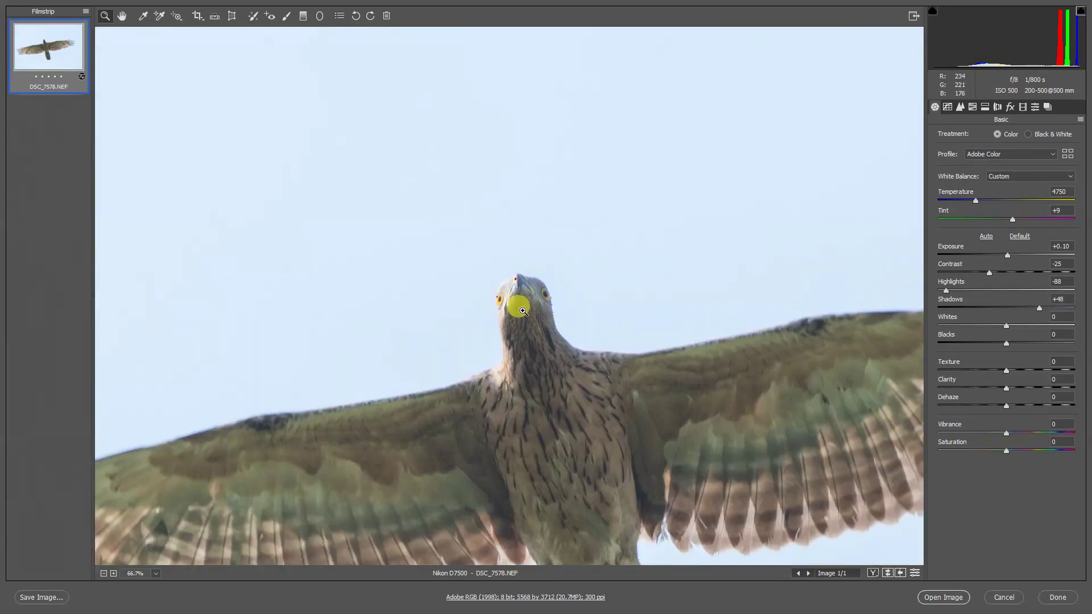
left_click(578, 302)
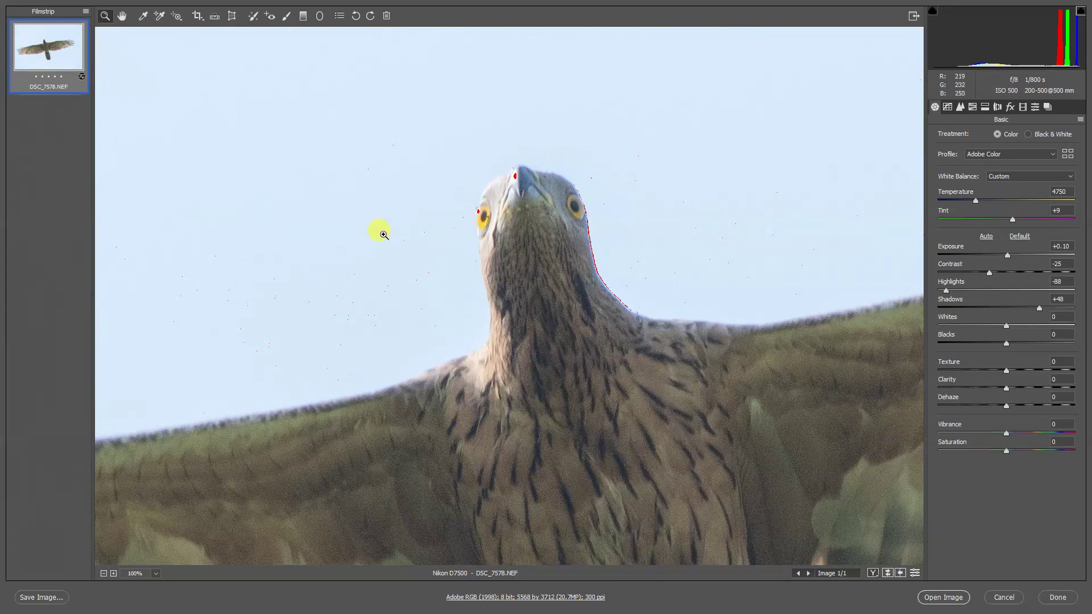
left_click(521, 203)
scroll(456, 412, "down", 1)
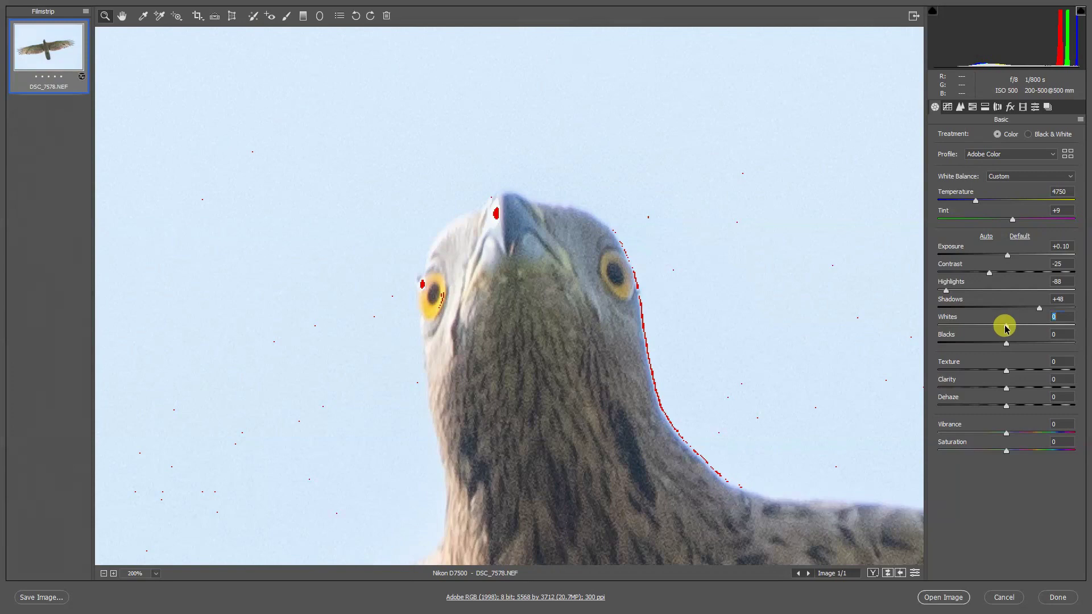
Lower Whites to -48 and zoom out to 25% to show the full wingspan
left_click_drag(1000, 329, 981, 330)
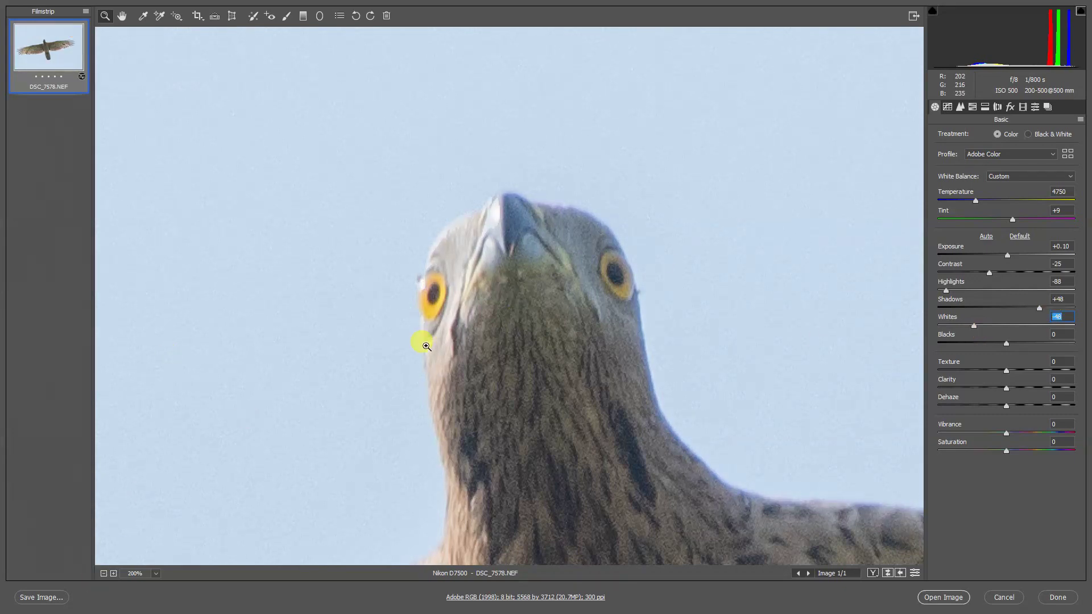
left_click(104, 573)
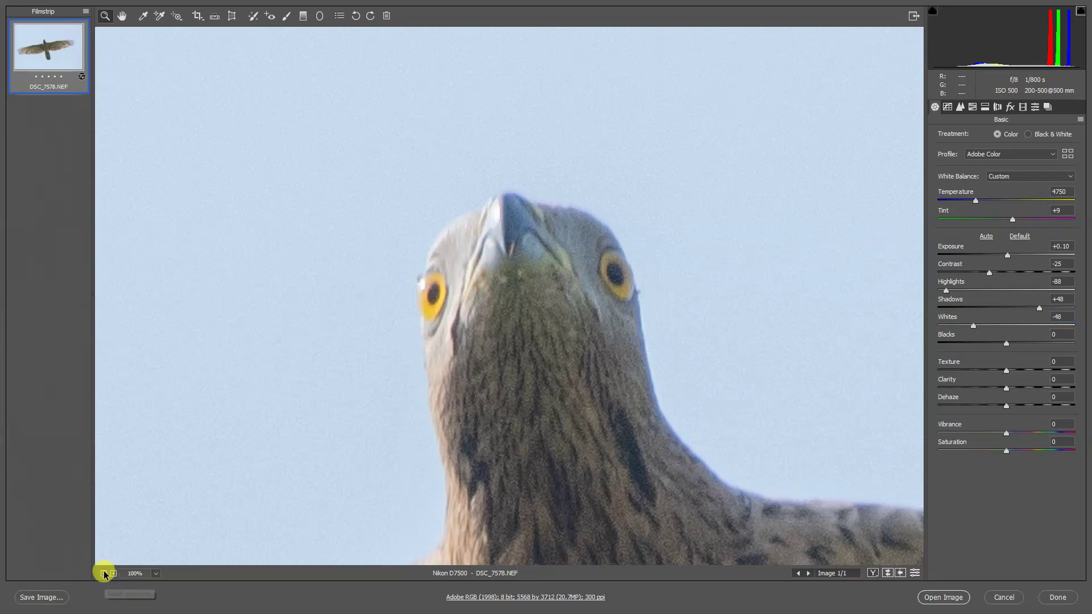
left_click(105, 574)
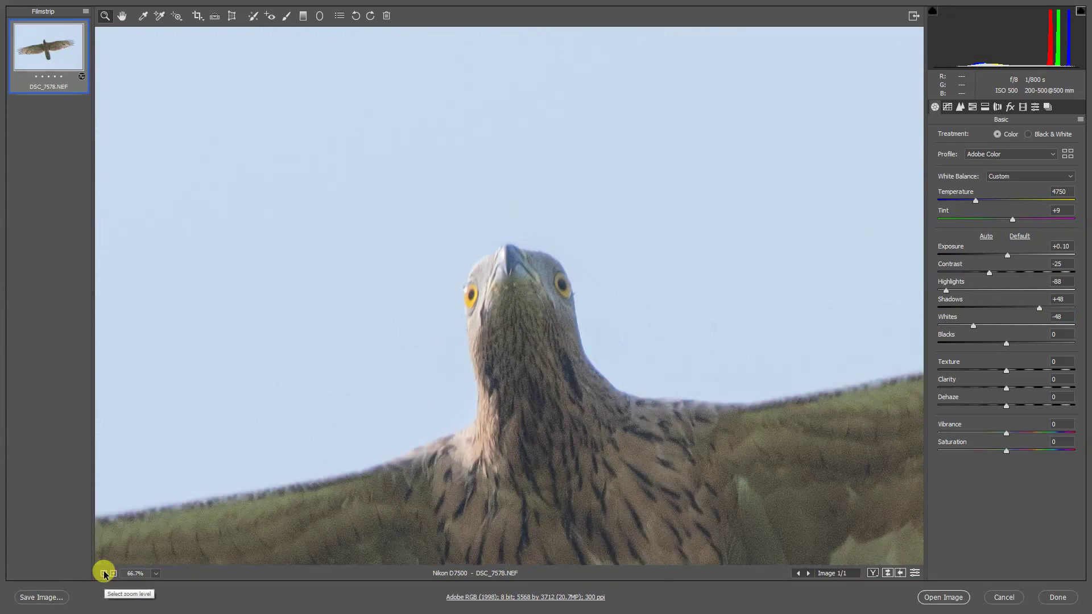
left_click(105, 574)
left_click(105, 573)
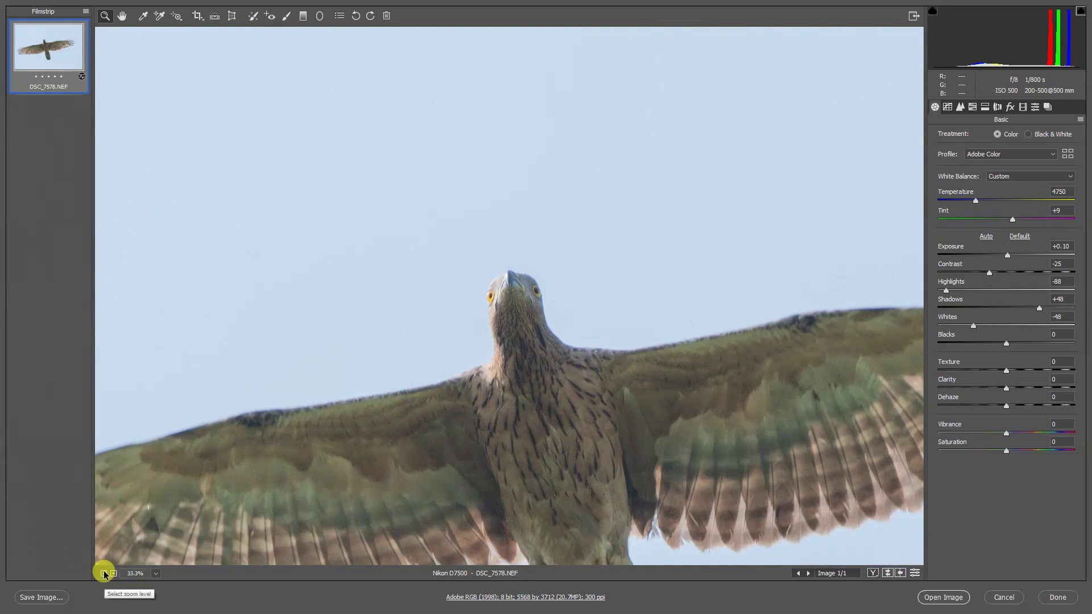
left_click(105, 574)
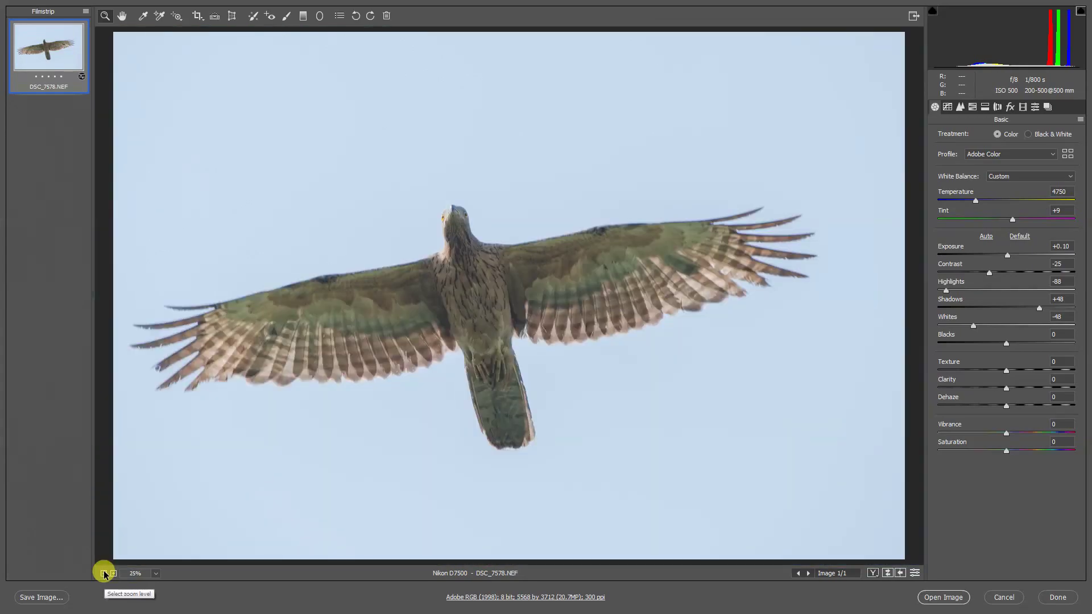
key("ctrl+plus")
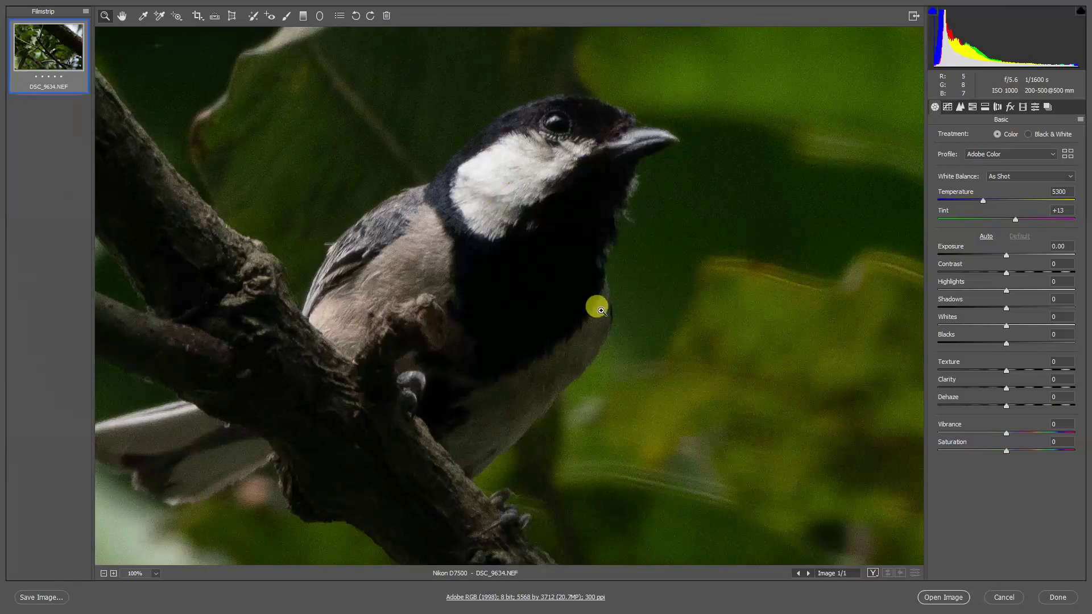
left_click(932, 12)
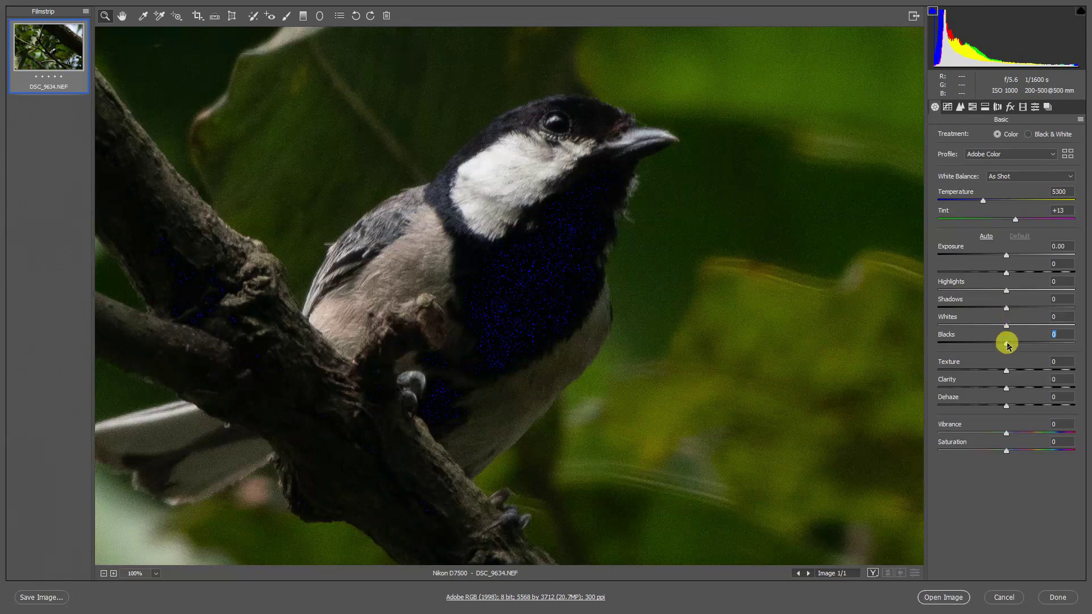
left_click_drag(1007, 344, 1033, 346)
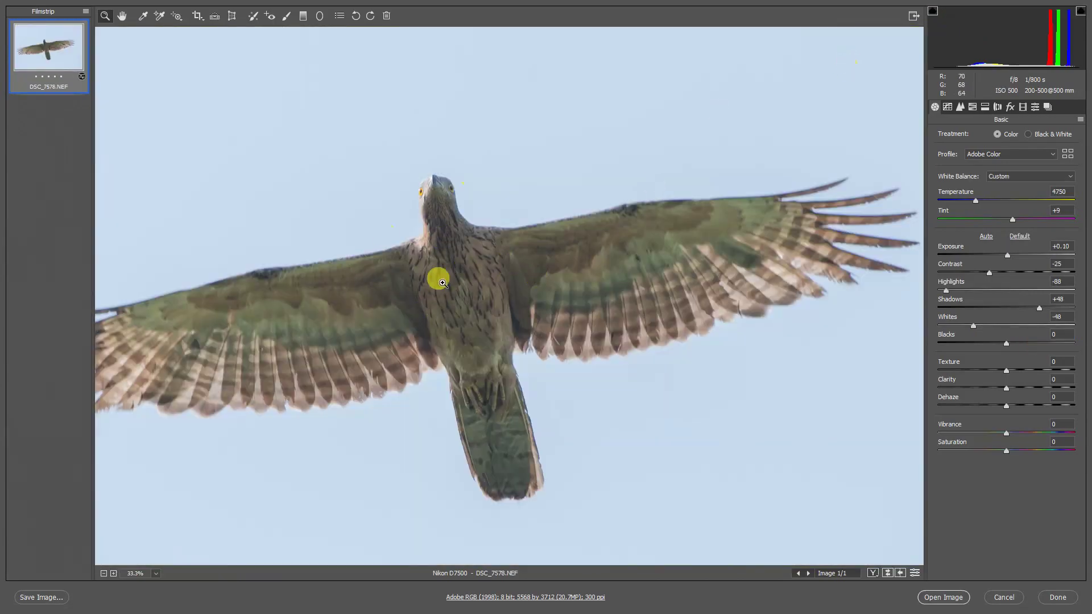
With the whole hawk in view, try Blacks values while the shadow clipping warning is shown
left_click(103, 573)
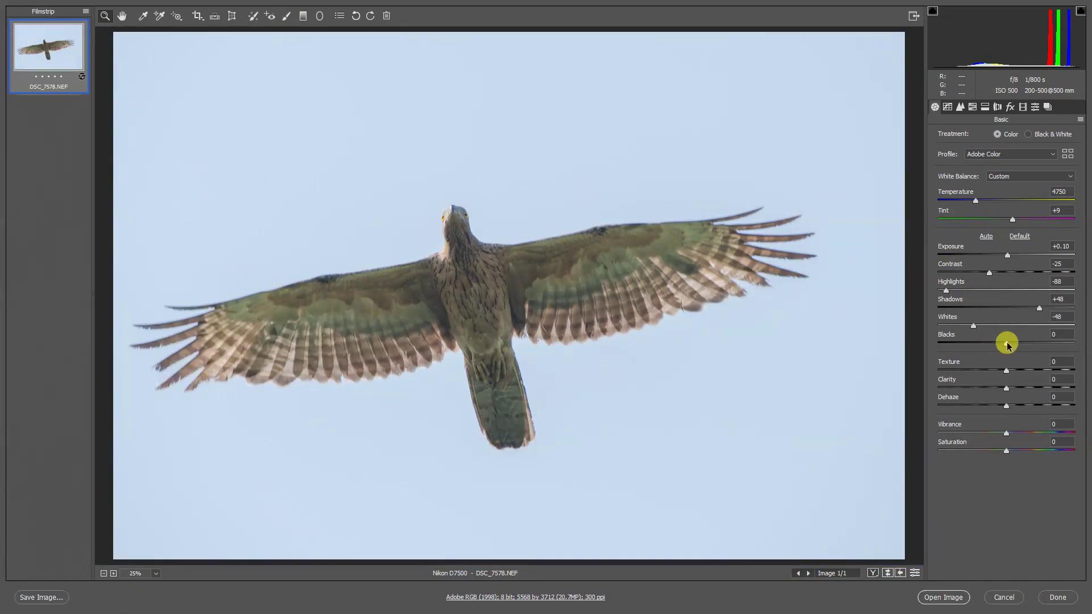
left_click_drag(997, 346, 910, 356)
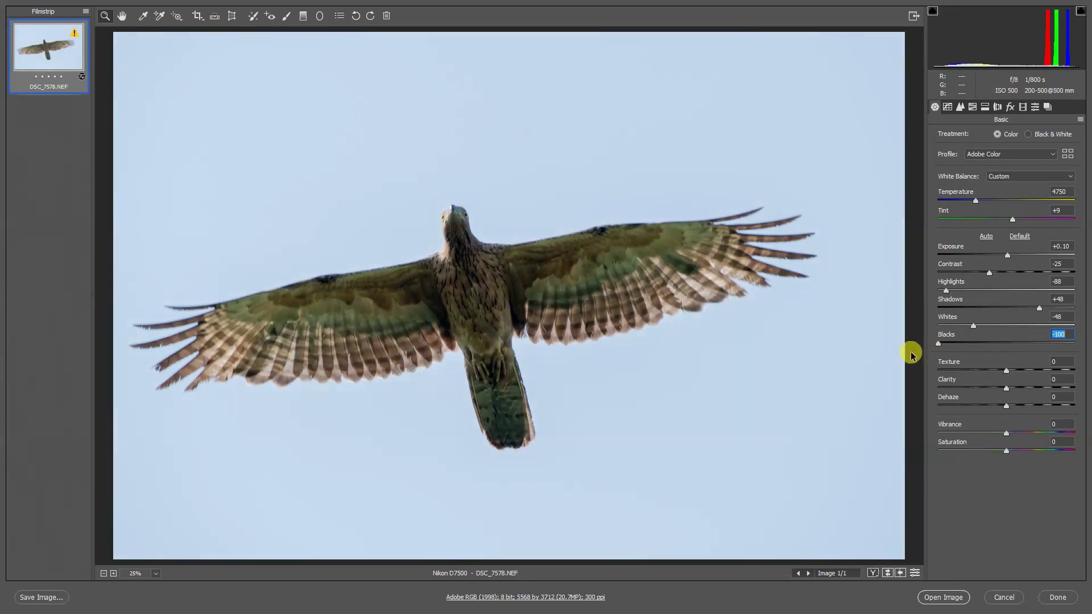
key("u")
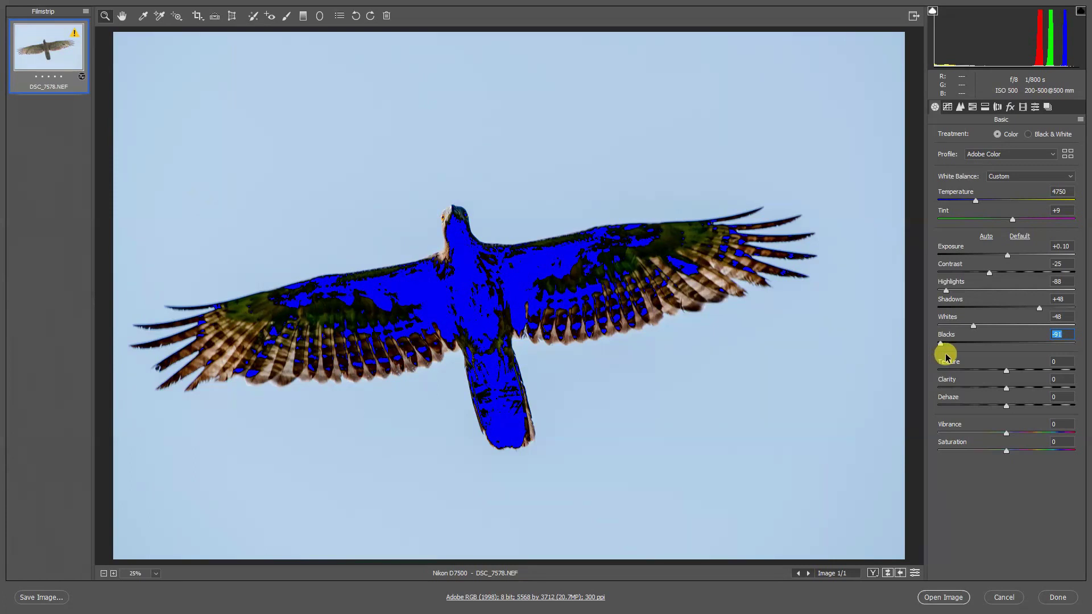
left_click_drag(952, 356, 945, 357)
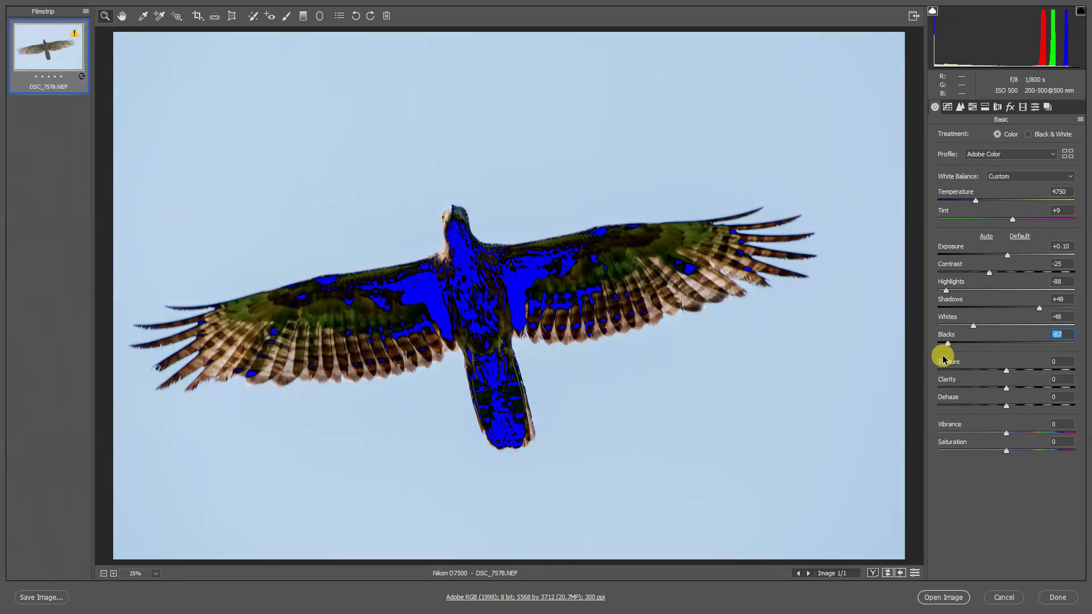
left_click_drag(942, 359, 1062, 361)
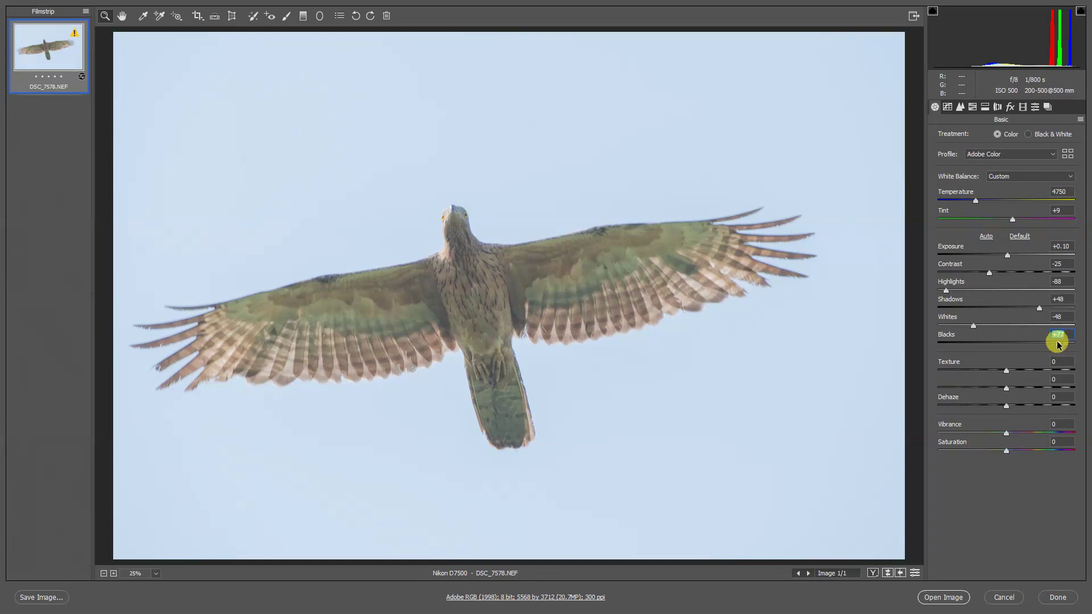
left_click_drag(1057, 345, 1013, 344)
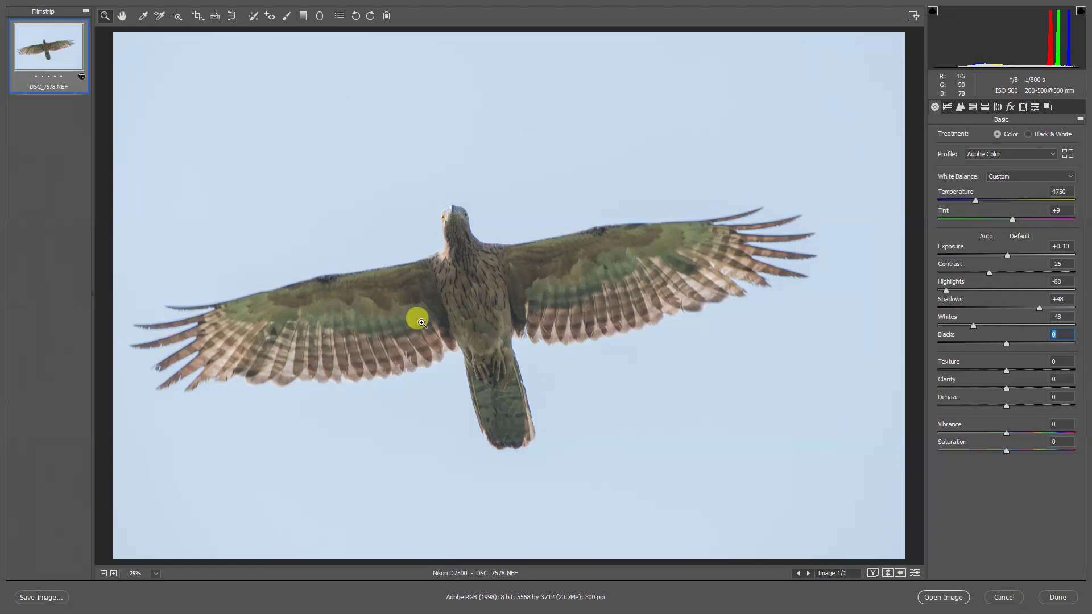
Set Blacks to -15 and compare Before/After before returning to the single view
left_click(415, 297)
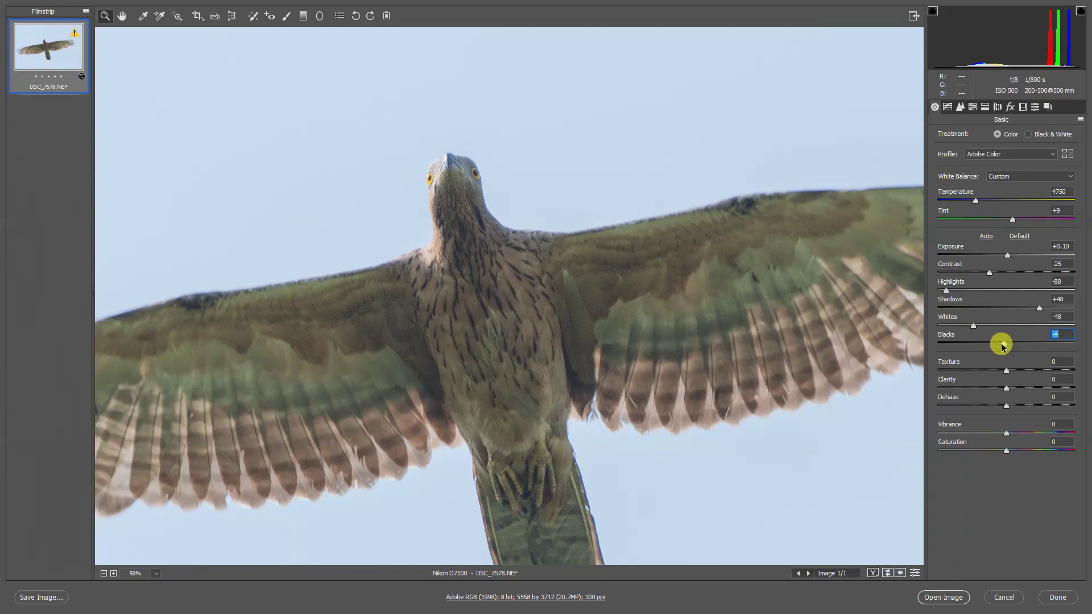
left_click_drag(1002, 346, 997, 343)
key("q")
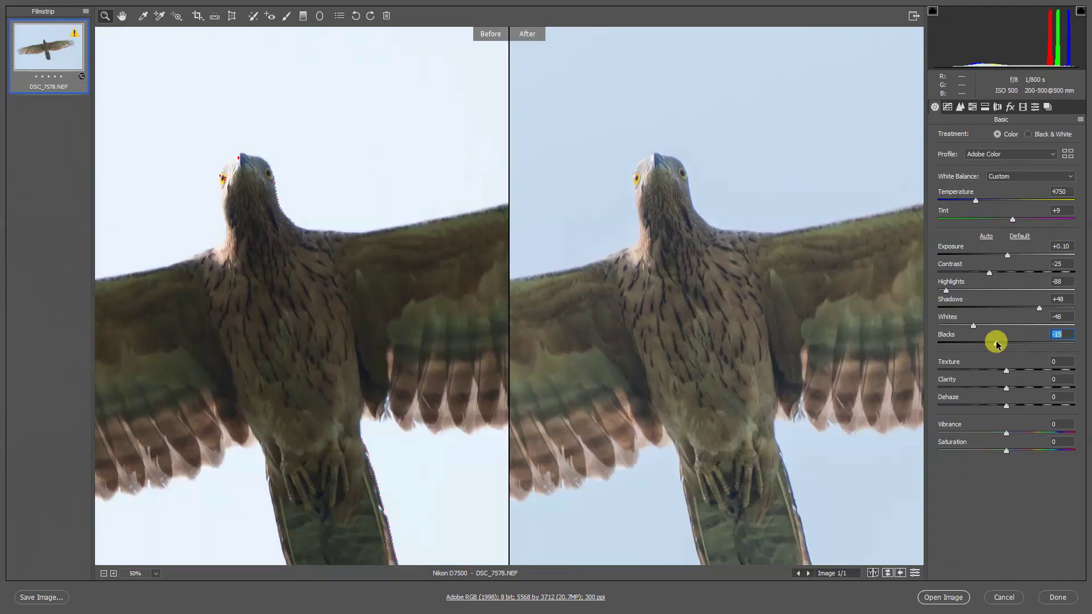
left_click(872, 576)
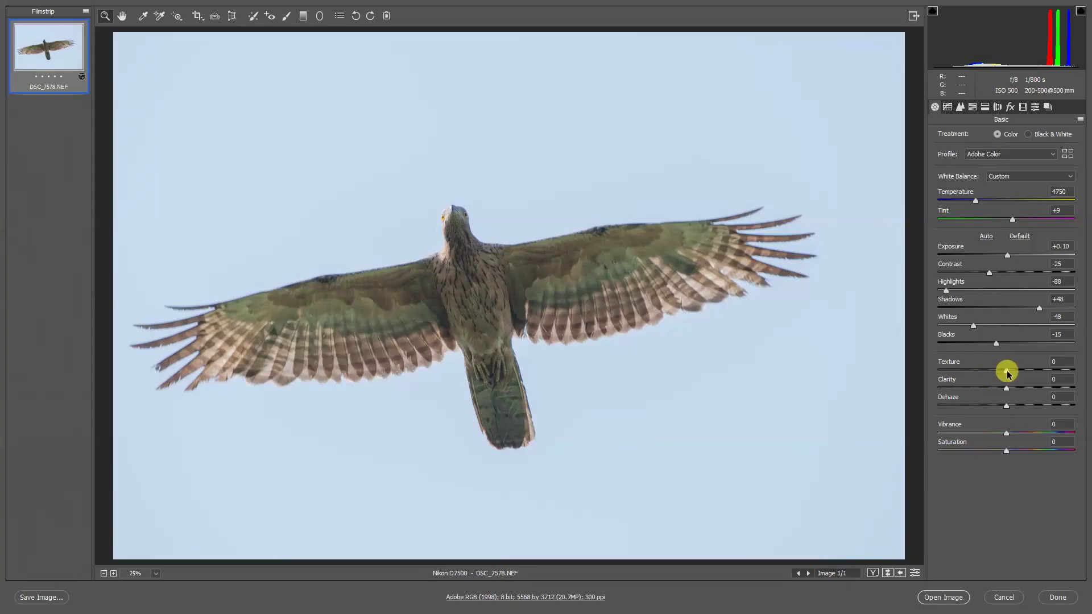
Zoom in on the eagle and try different Sharpening Amount values in the Detail panel
left_click(364, 293)
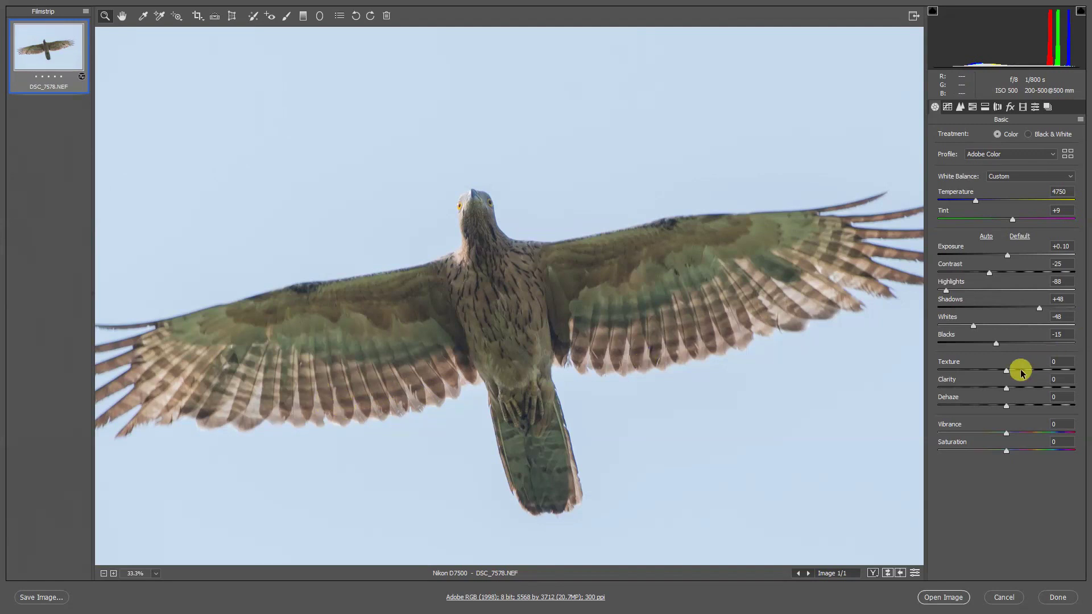
left_click(949, 108)
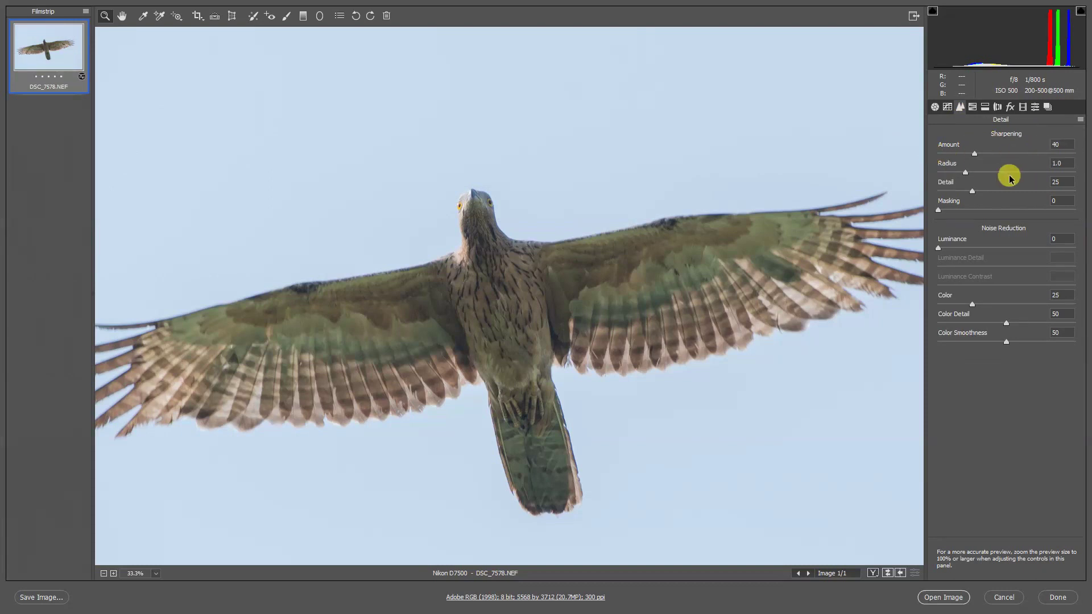
left_click(933, 110)
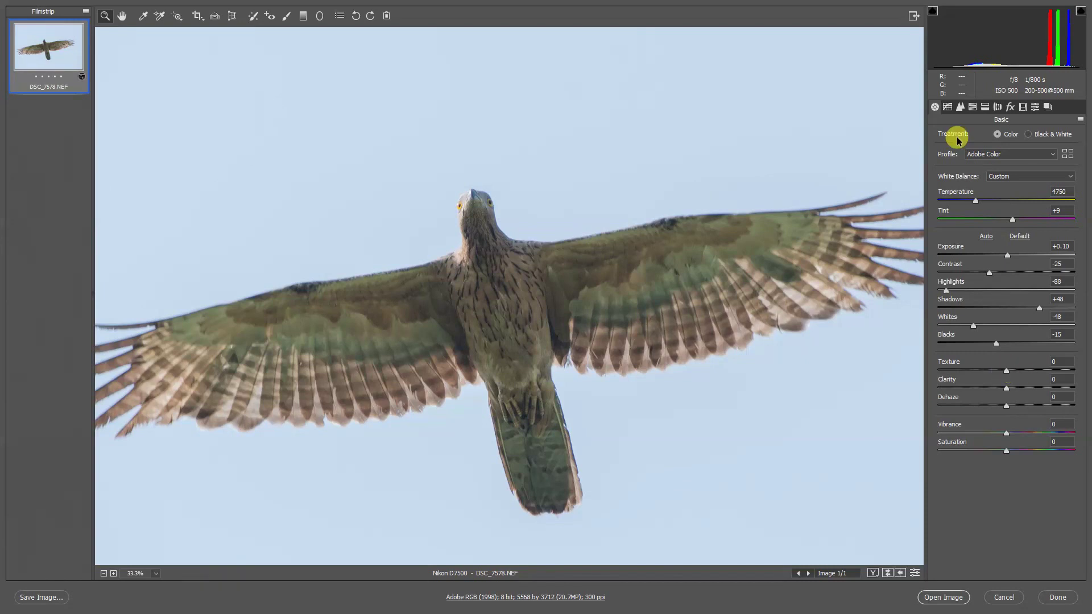
left_click(959, 107)
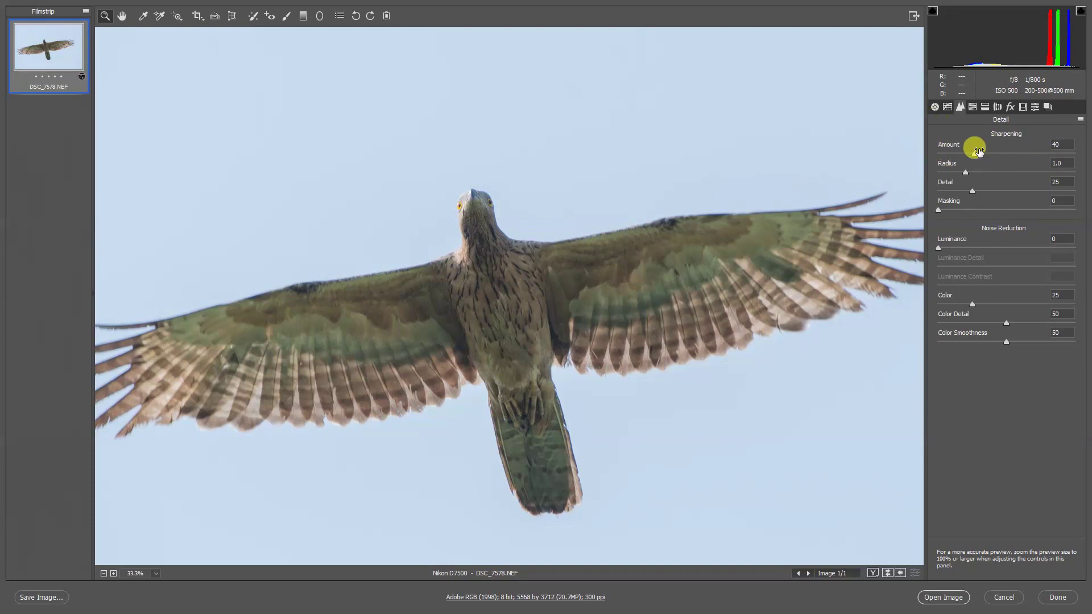
left_click_drag(974, 155, 1049, 153)
left_click_drag(1047, 151, 982, 156)
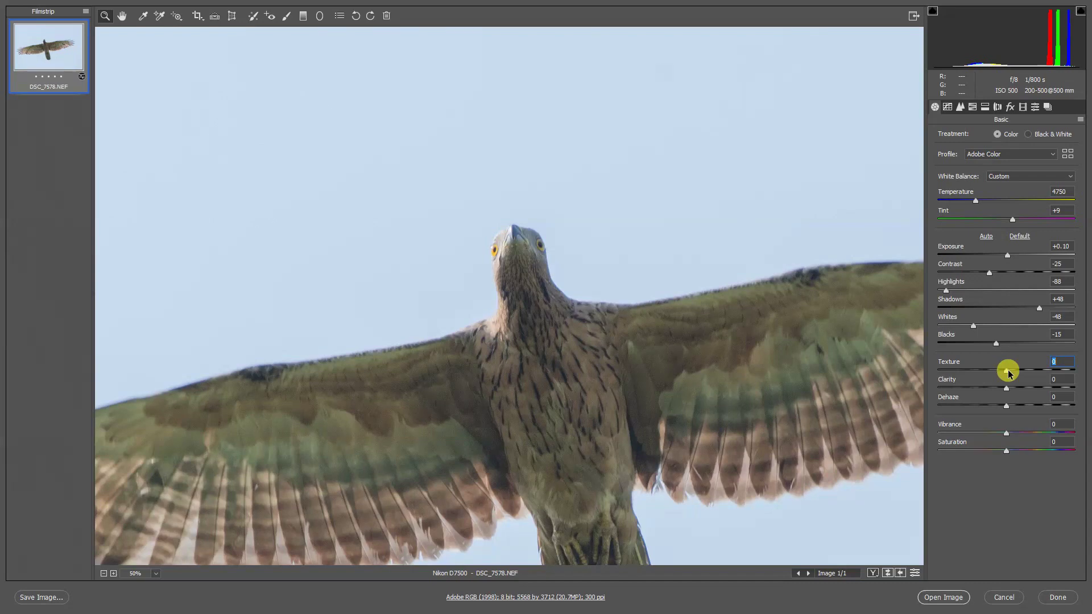
Raise Texture to +44 to bring out the eagle's feather detail
left_click_drag(1018, 372, 1037, 374)
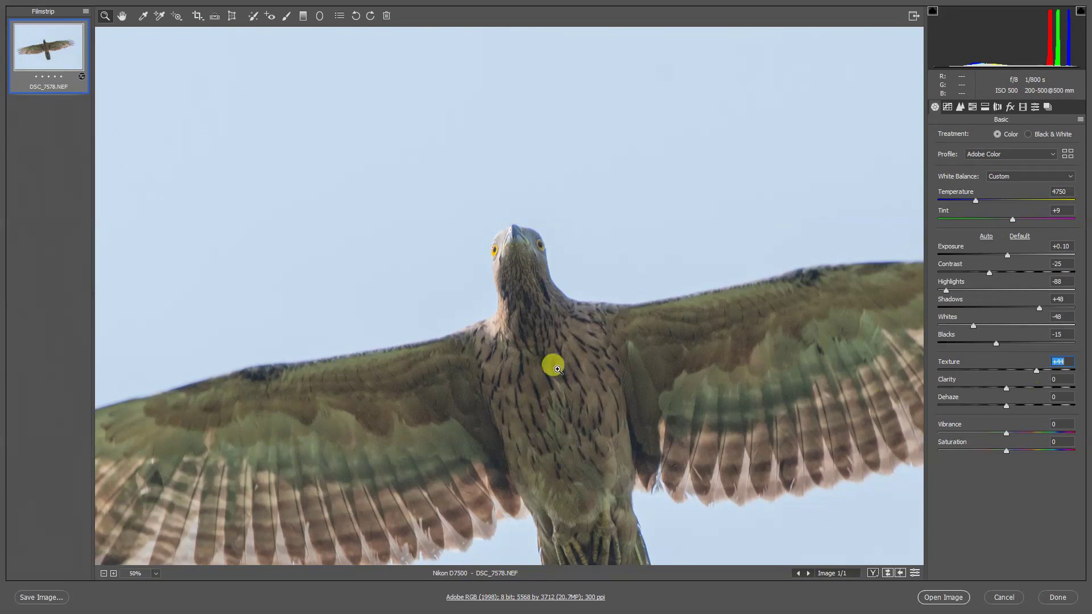
scroll(557, 369, "down", 2)
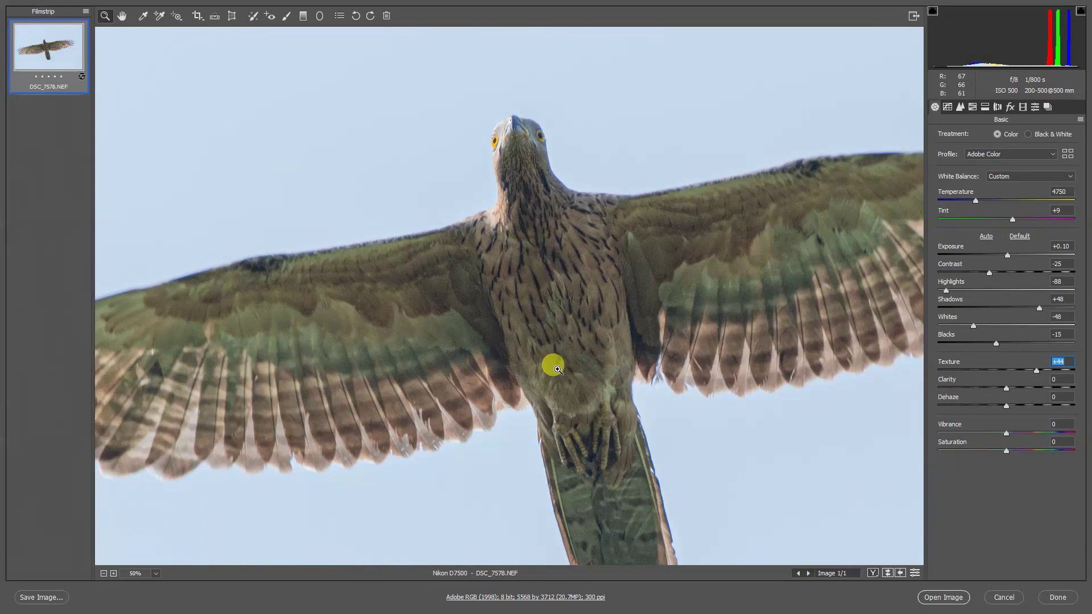
scroll(567, 304, "up", 1)
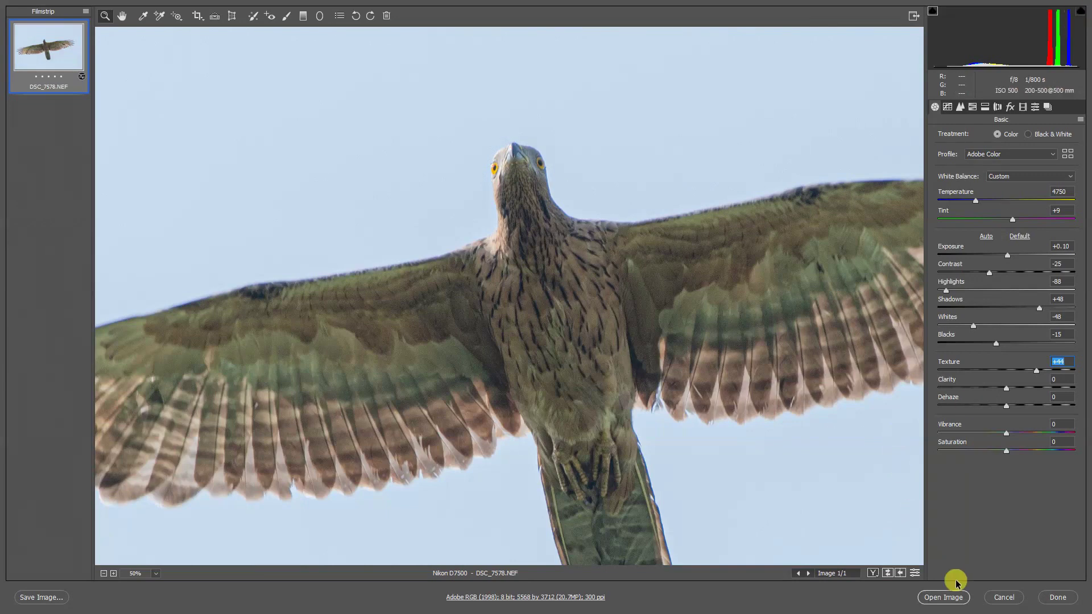
Compare strongly negative Texture values side by side, then settle Texture at -3
left_click(873, 573)
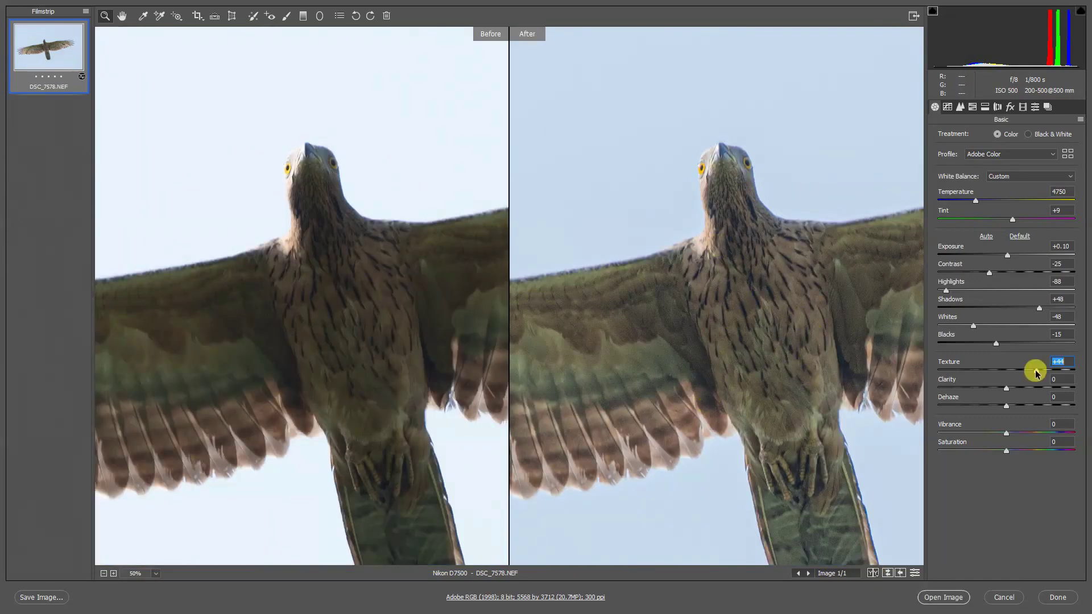
left_click_drag(1035, 372, 936, 366)
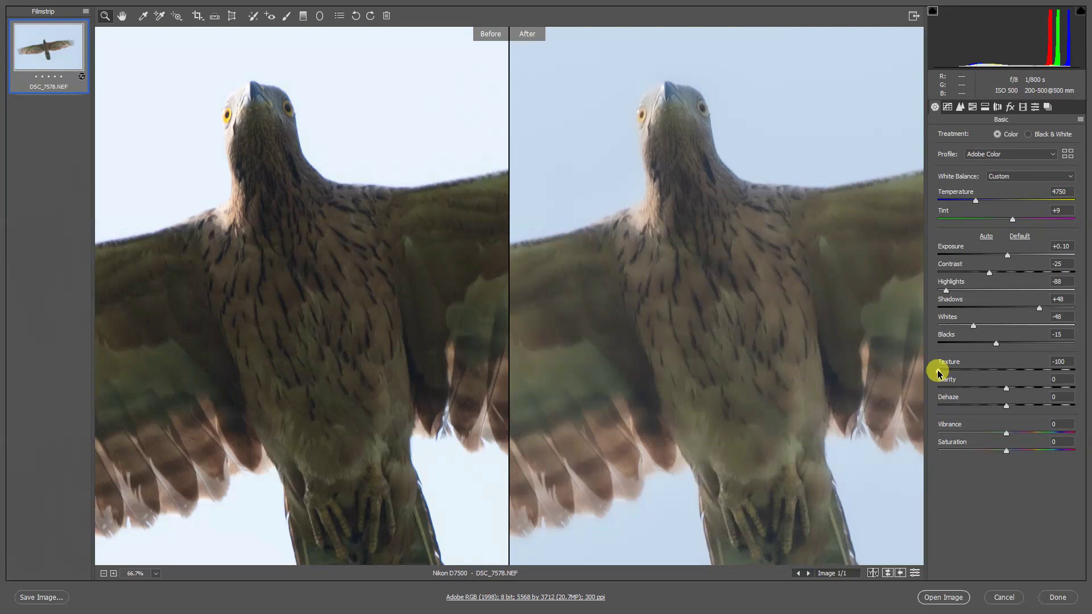
left_click_drag(955, 374, 997, 375)
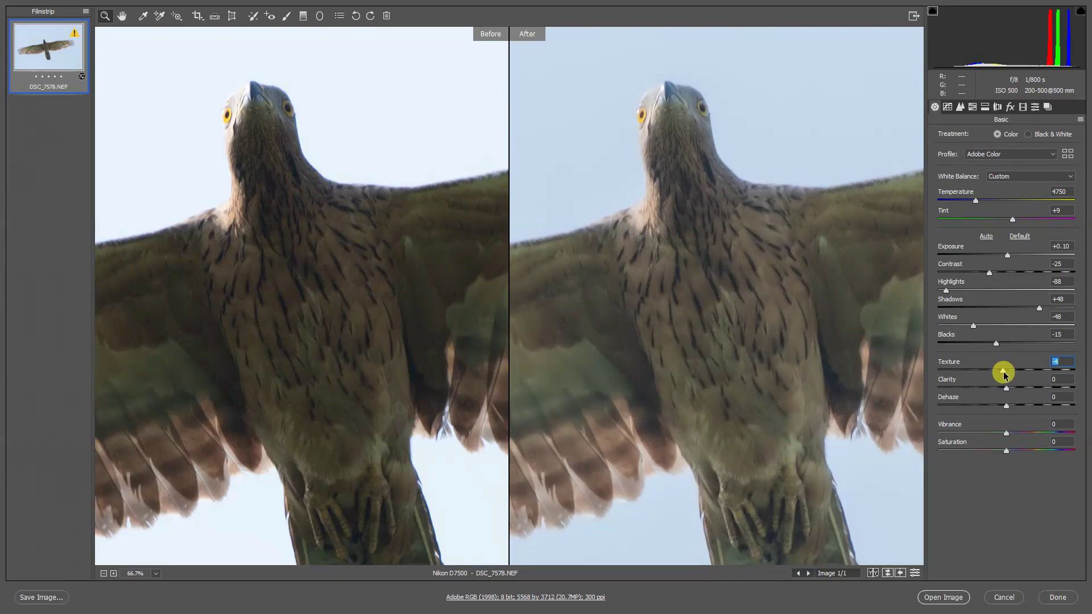
left_click_drag(1003, 373, 1004, 373)
left_click(1058, 362)
scroll(650, 182, "up", 2)
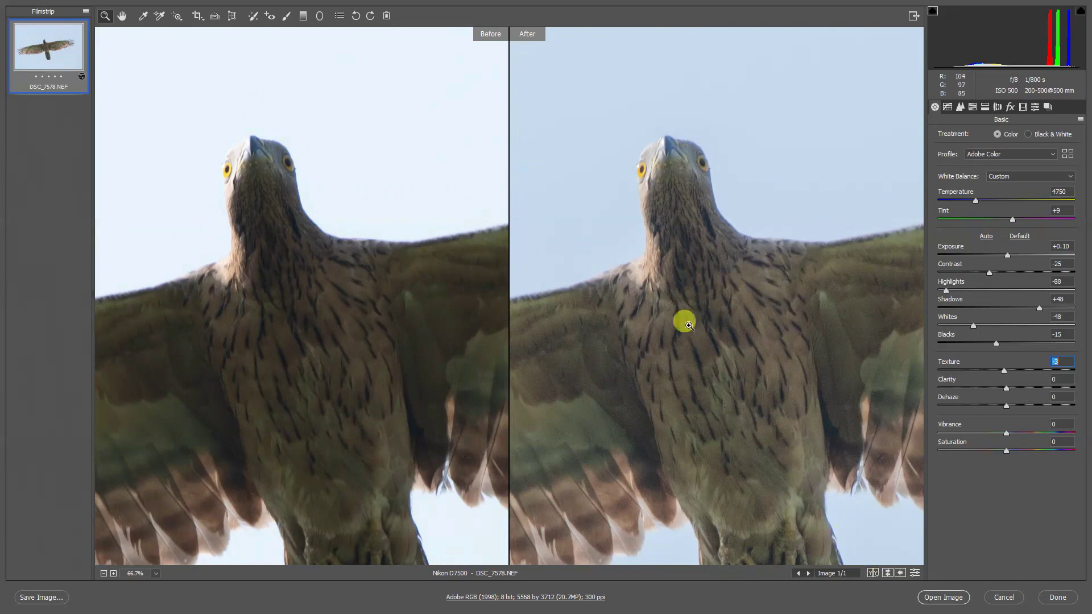
Cycle through the side-by-side, stacked and split Before/After layouts, ending on a single preview
left_click(874, 575)
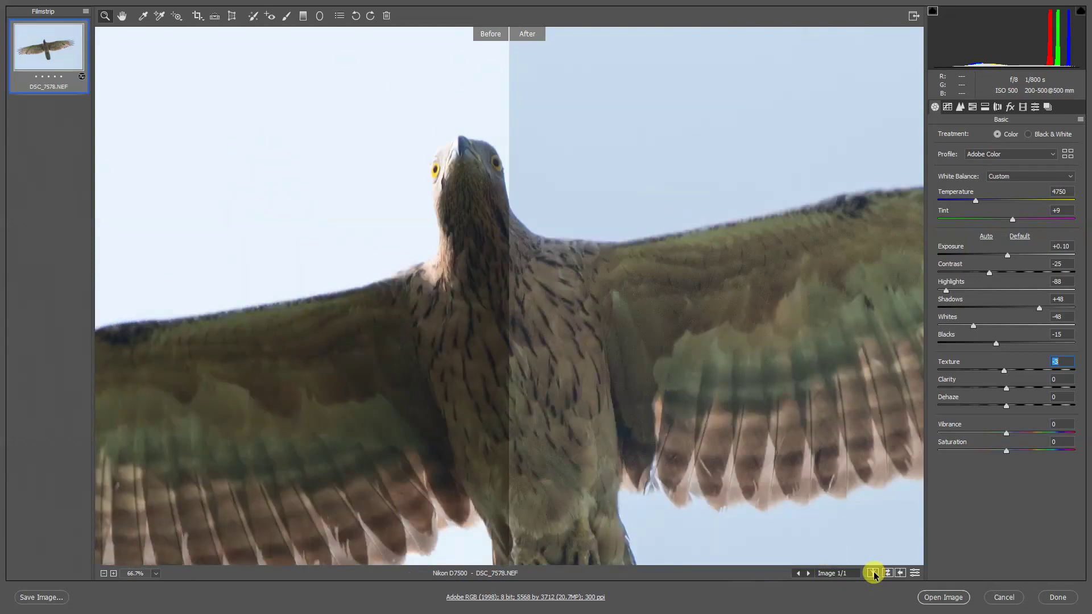
left_click(871, 574)
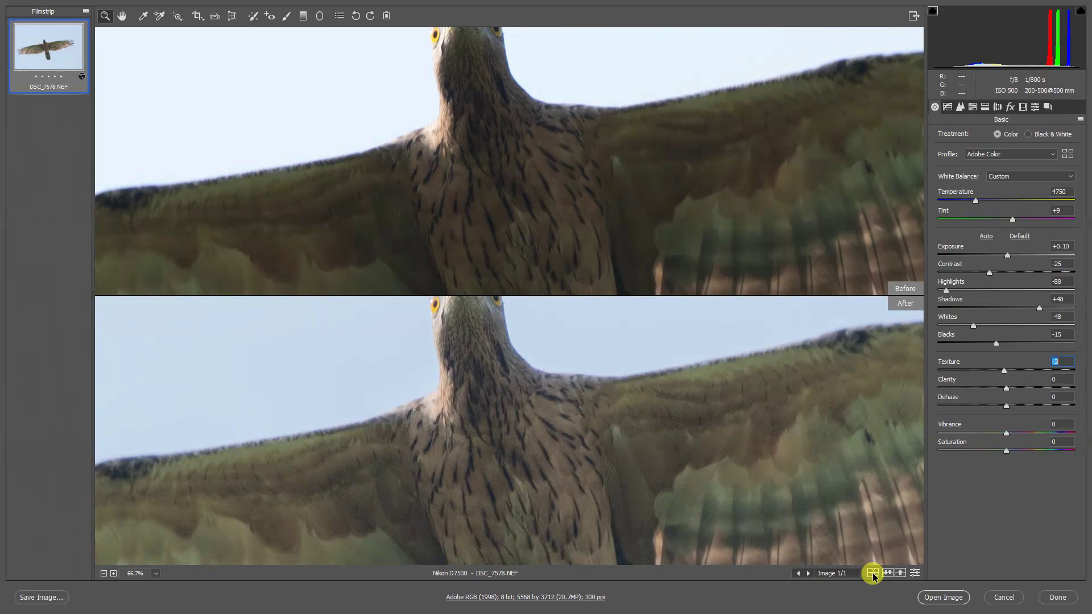
left_click(873, 574)
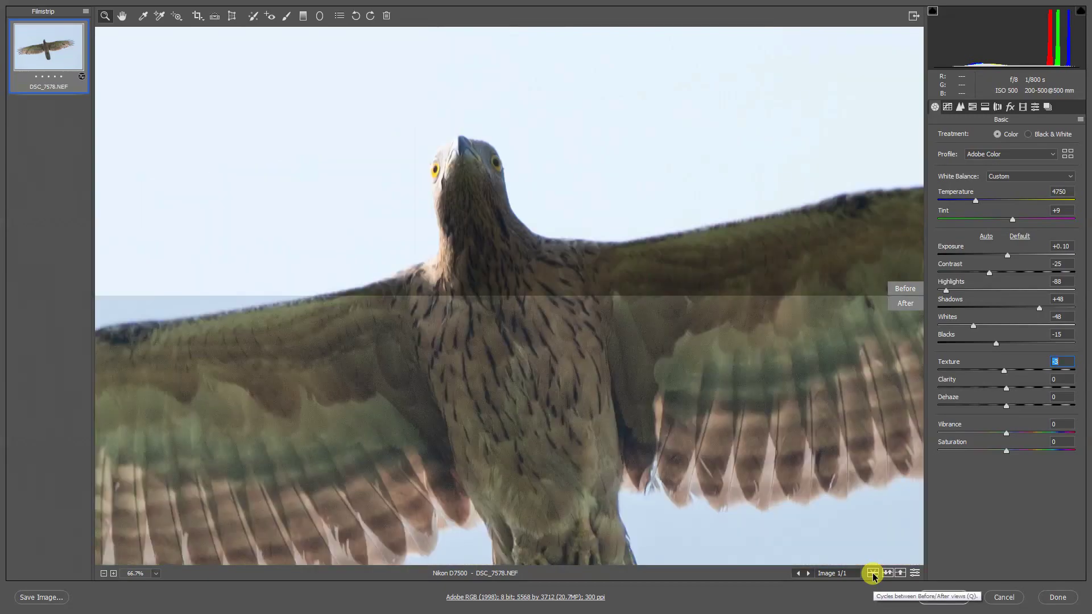
left_click(872, 574)
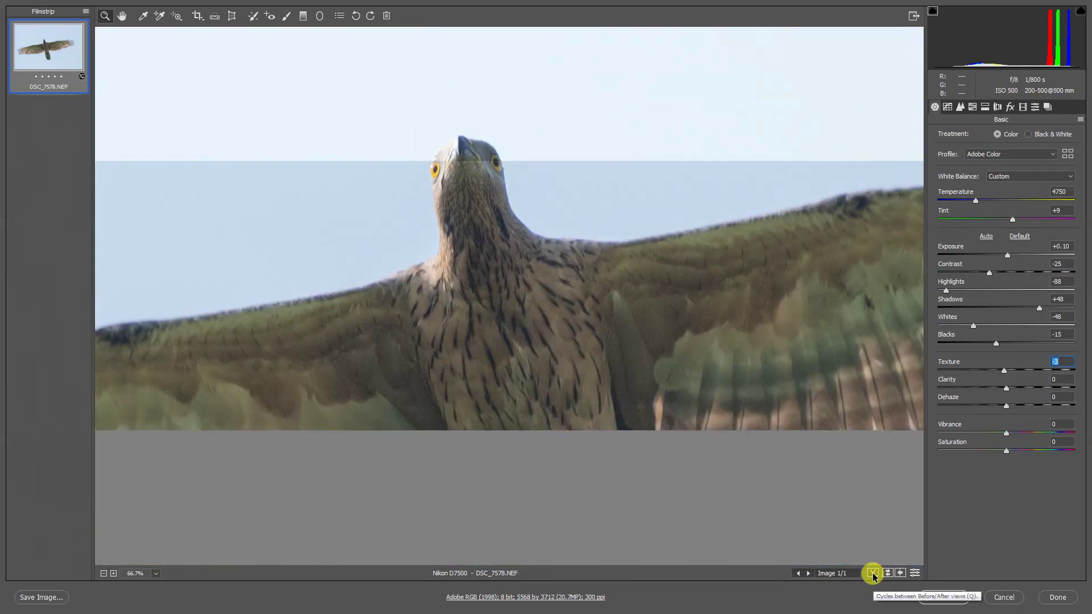
left_click(872, 574)
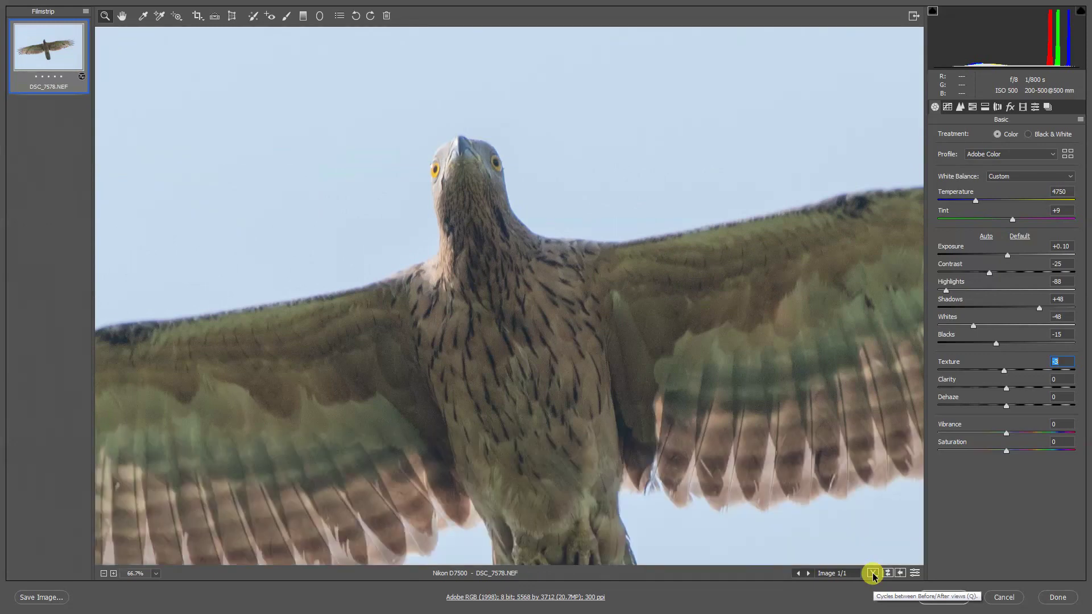
Zoom on the bird's chest and raise Texture from +3 to +6, comparing before and after
left_click(103, 574)
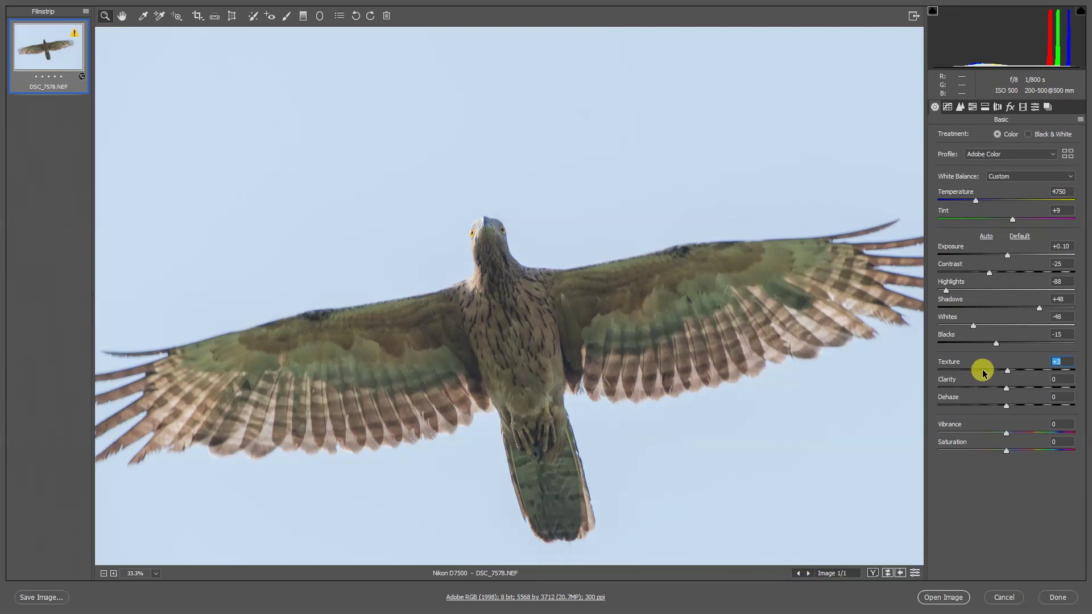
left_click(469, 285)
left_click_drag(1005, 374, 1010, 374)
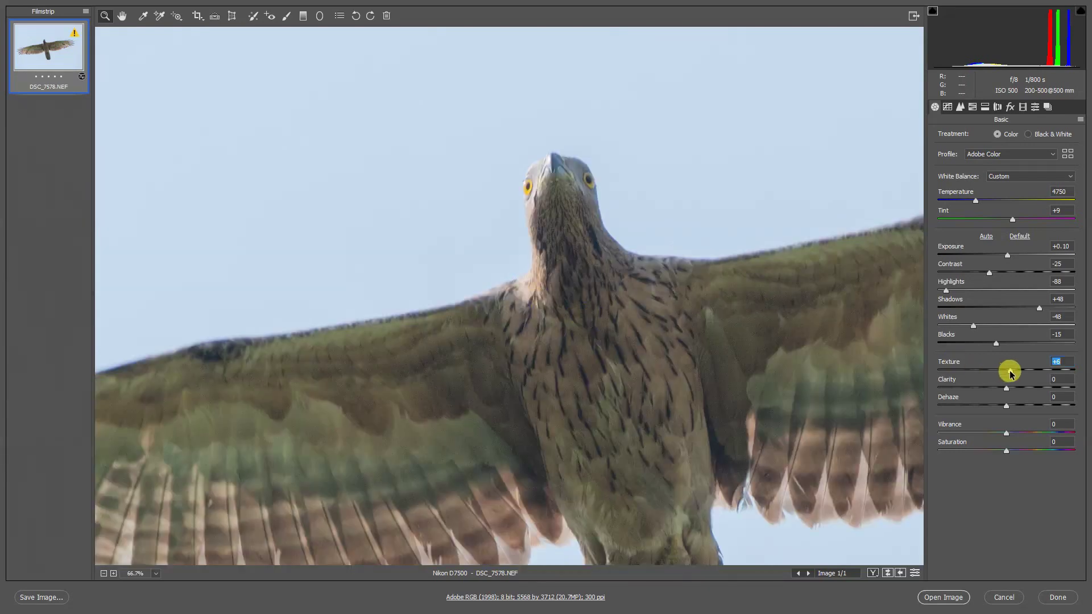
key("y")
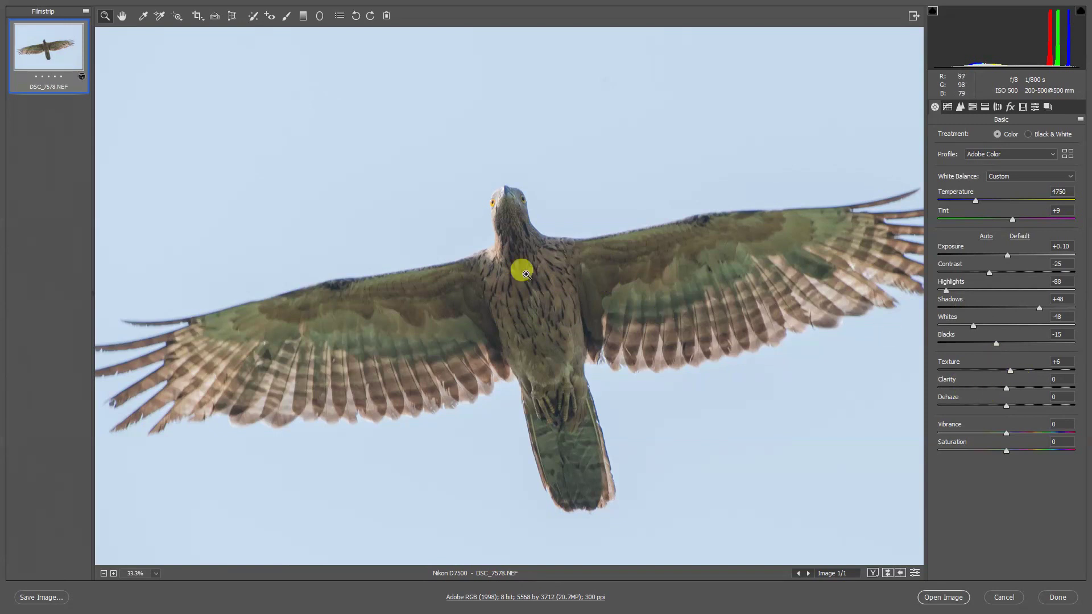
Zoom on the head and wing, and compare Clarity at +100 side by side with the original
left_click(319, 318)
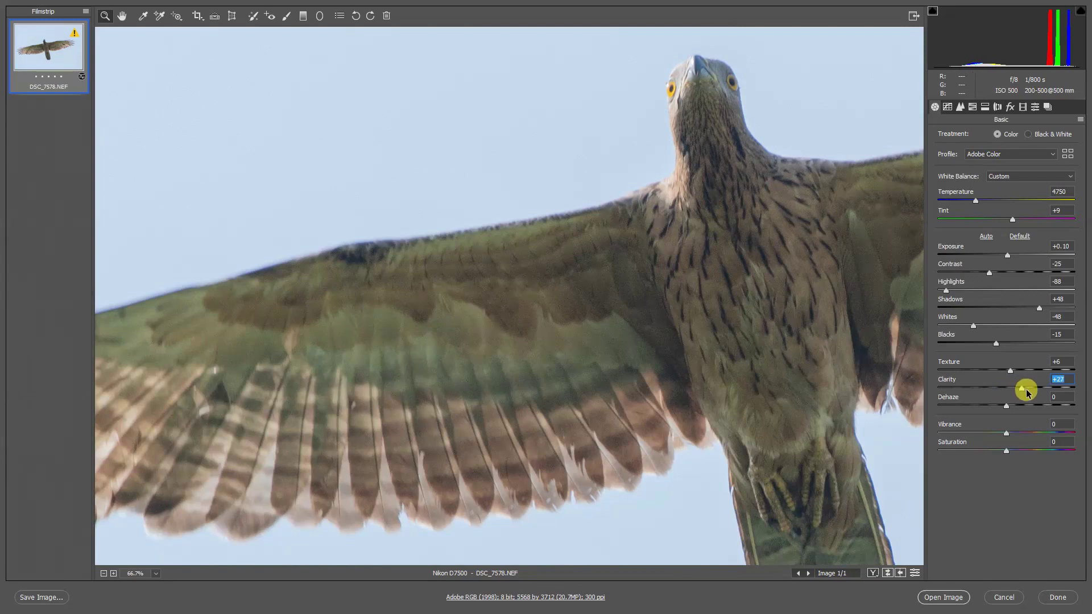
left_click_drag(1022, 390, 1037, 397)
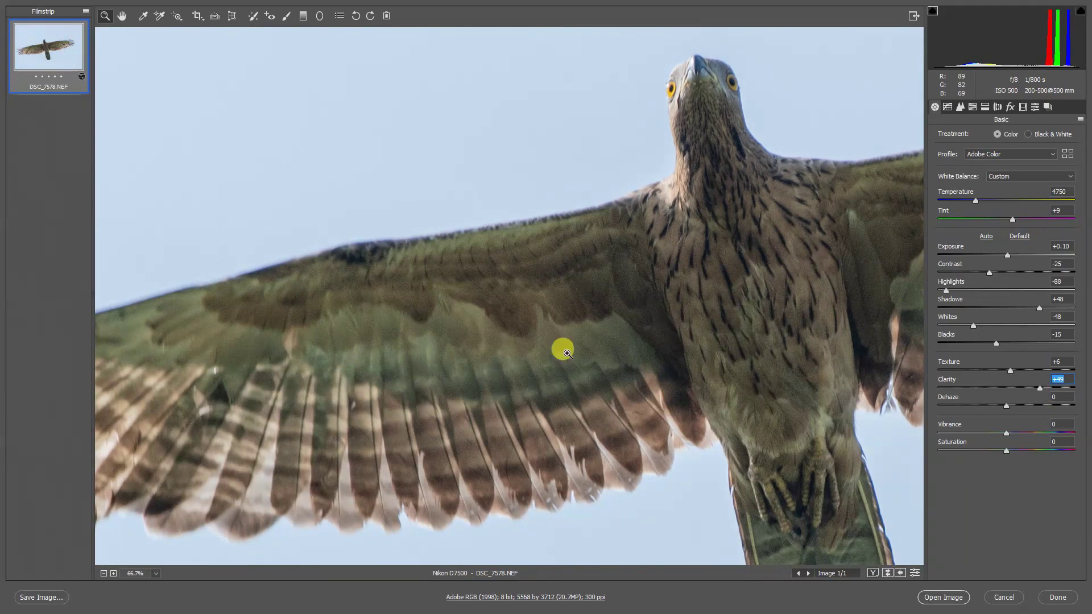
left_click(872, 573)
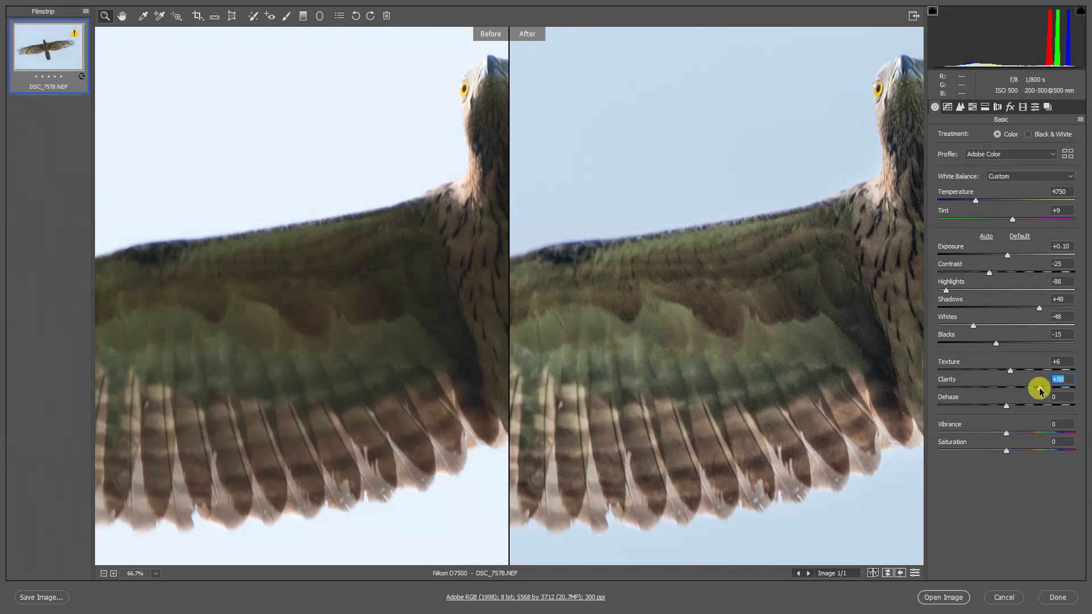
left_click_drag(1039, 389, 1074, 392)
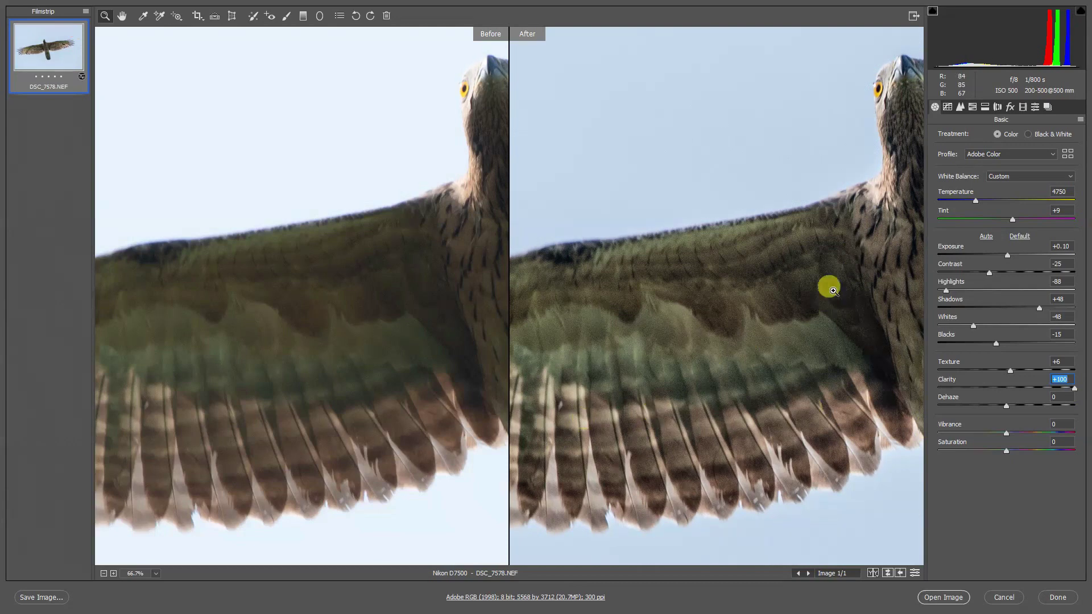
left_click(121, 15)
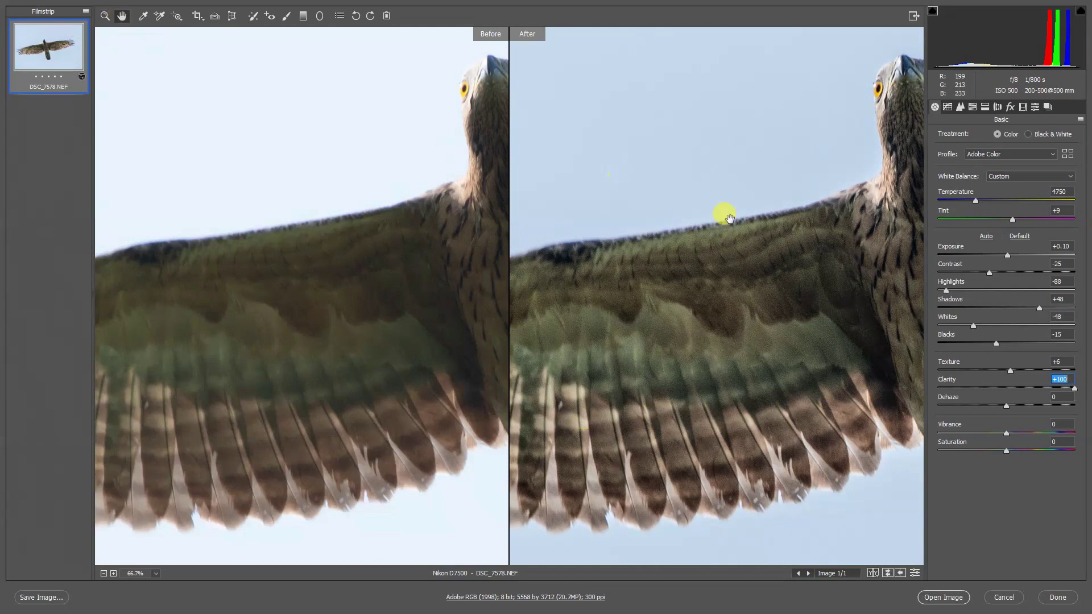
left_click(822, 294)
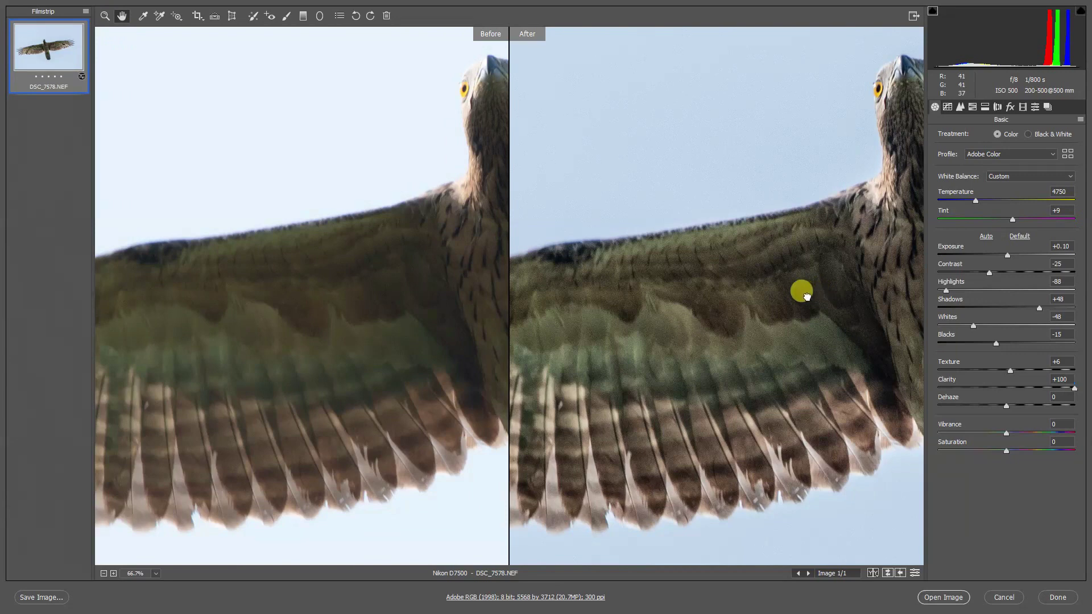
mouse_move(796, 298)
left_mouse_down()
mouse_move(790, 290)
mouse_move(806, 278)
left_mouse_up()
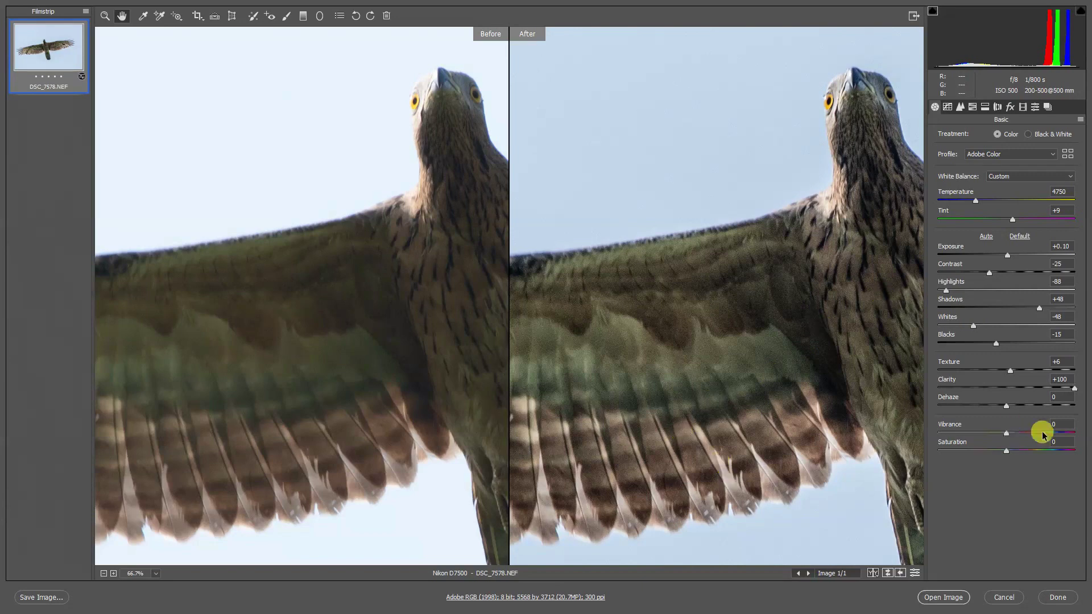
Drop Clarity to -100, inspect the feathers at 100%, then settle Clarity at +3
left_click_drag(1075, 390, 935, 393)
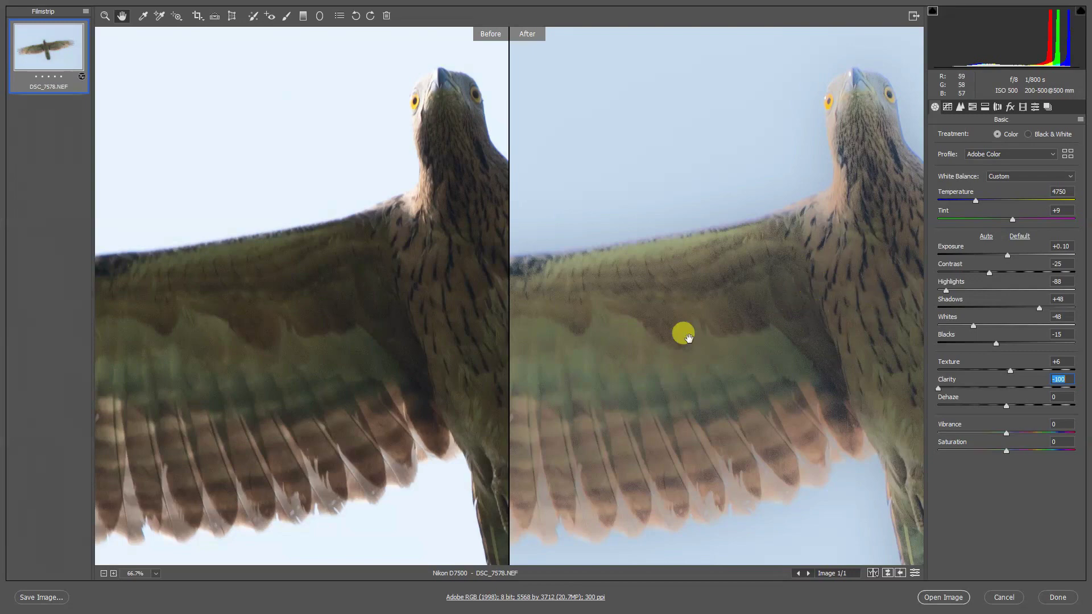
left_click(112, 575)
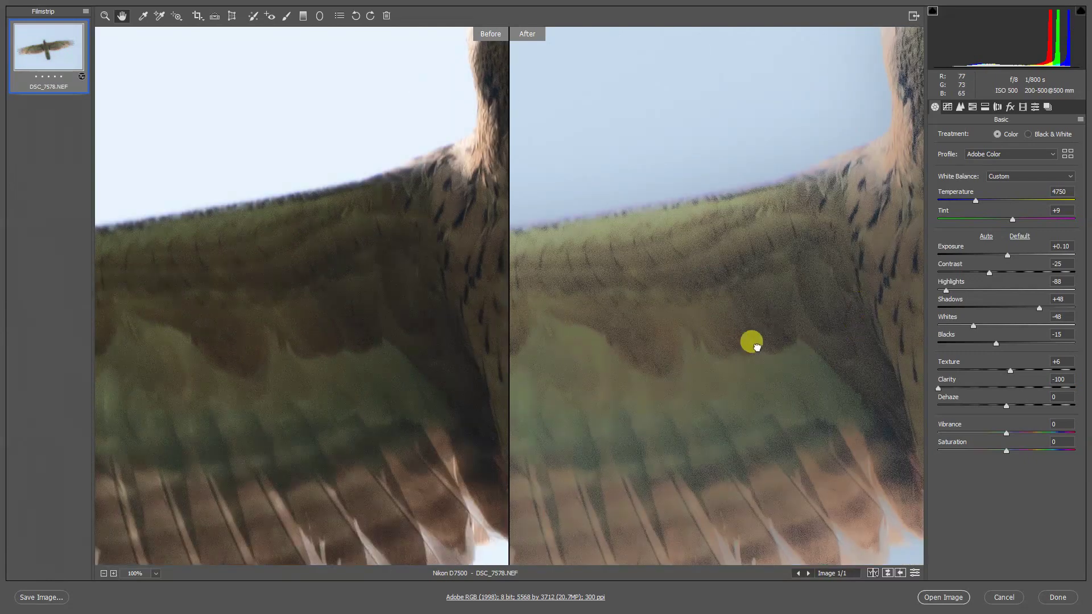
scroll(729, 381, "up", 3)
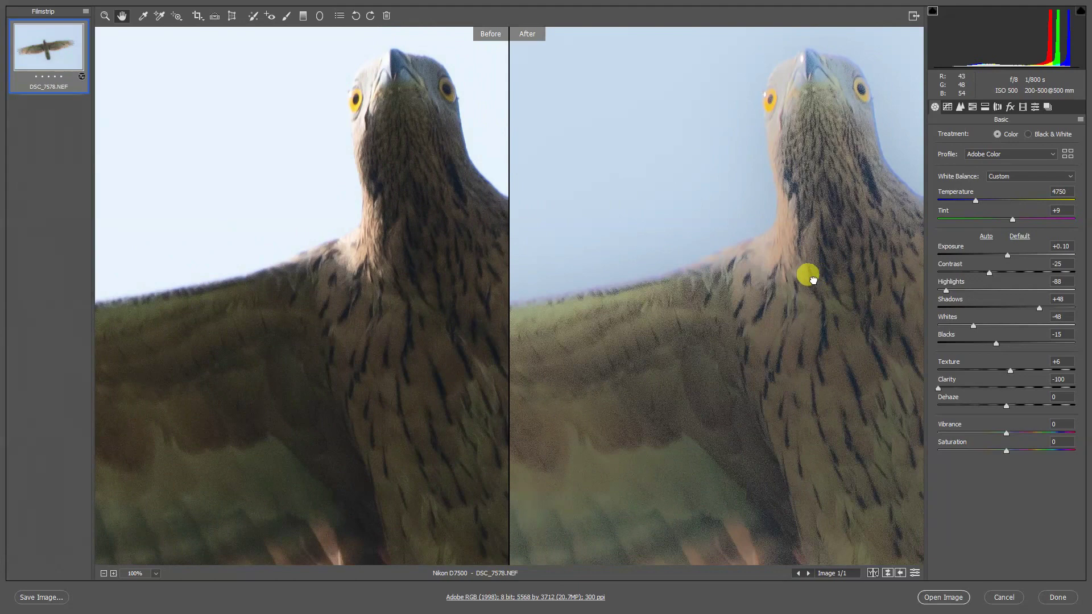
left_click_drag(812, 279, 807, 280)
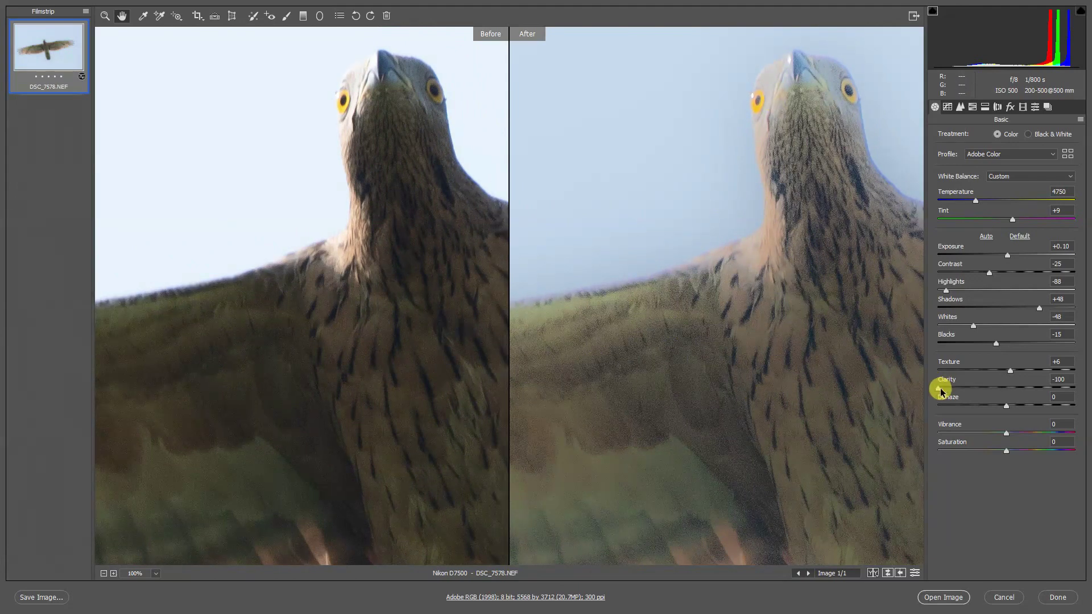
left_click_drag(941, 391, 1007, 391)
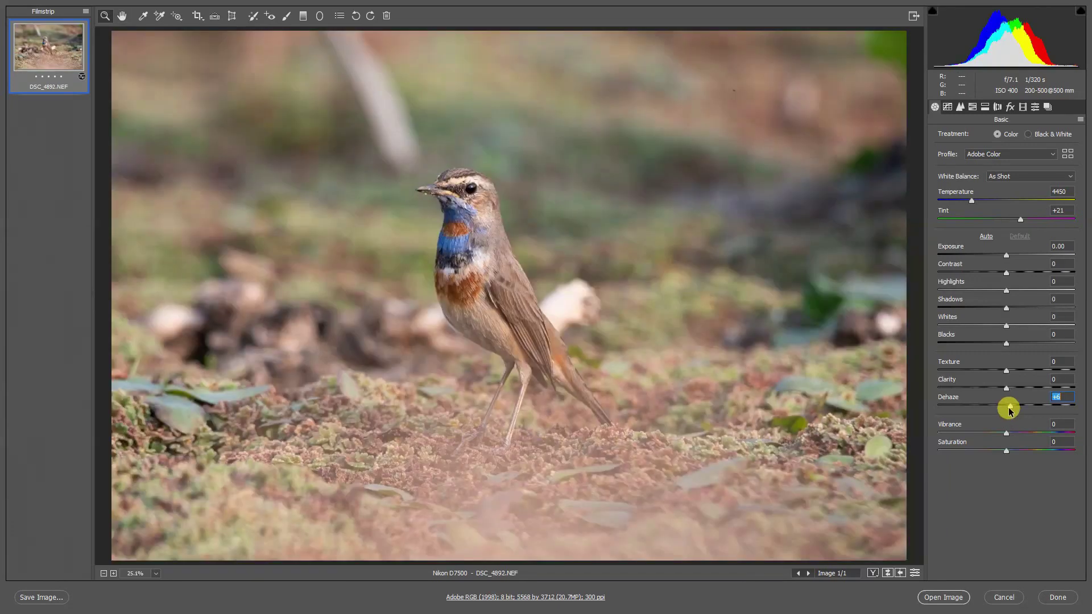
Try Dehaze at +100 and -80, then leave it at about +2
left_click_drag(1009, 407, 1033, 412)
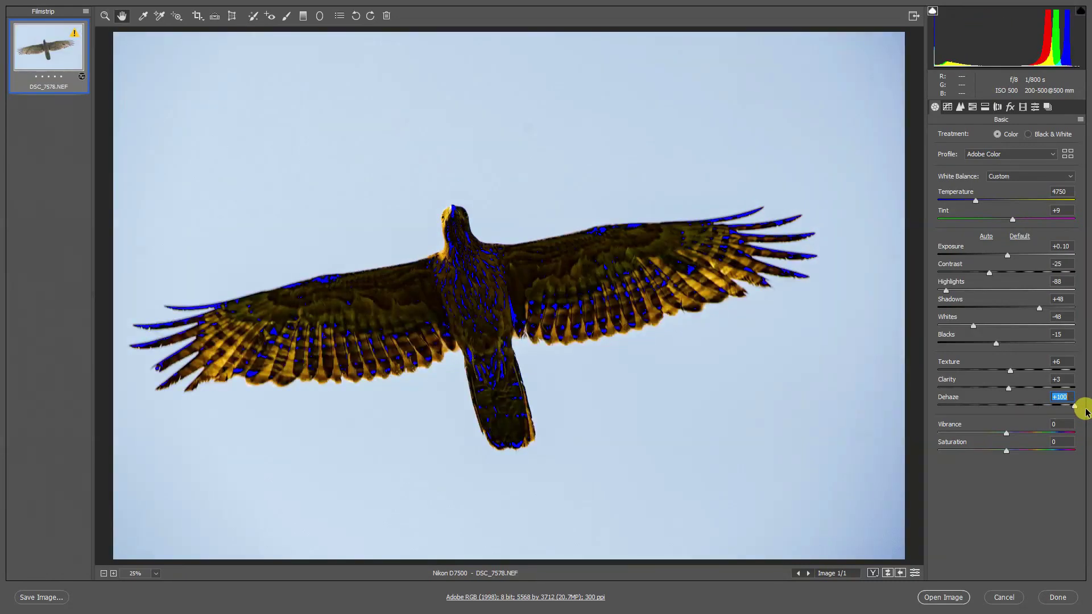
left_click_drag(1085, 408, 931, 407)
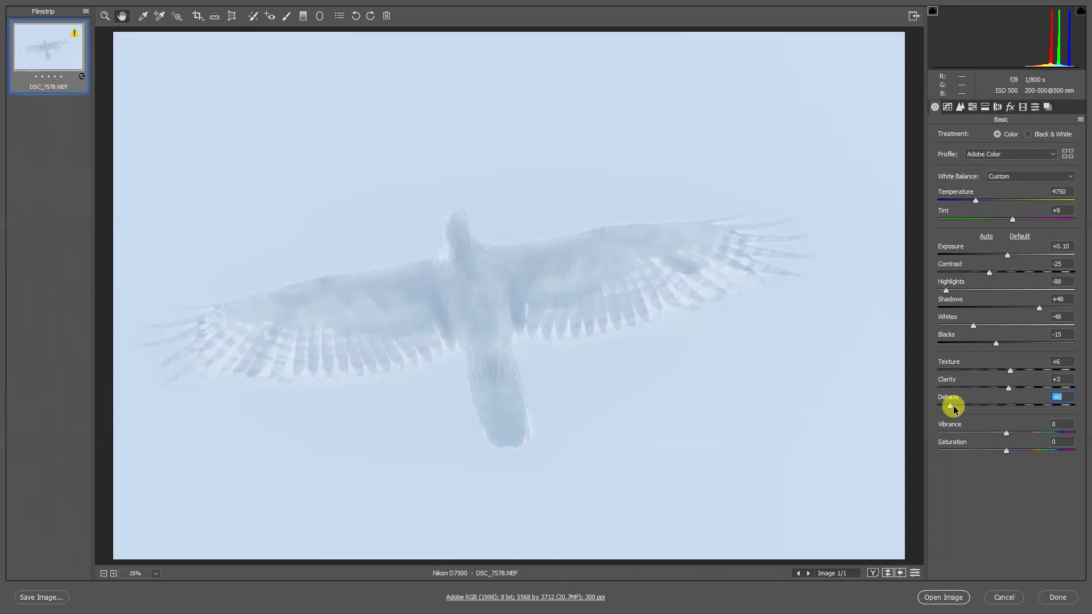
left_click_drag(953, 405, 1001, 409)
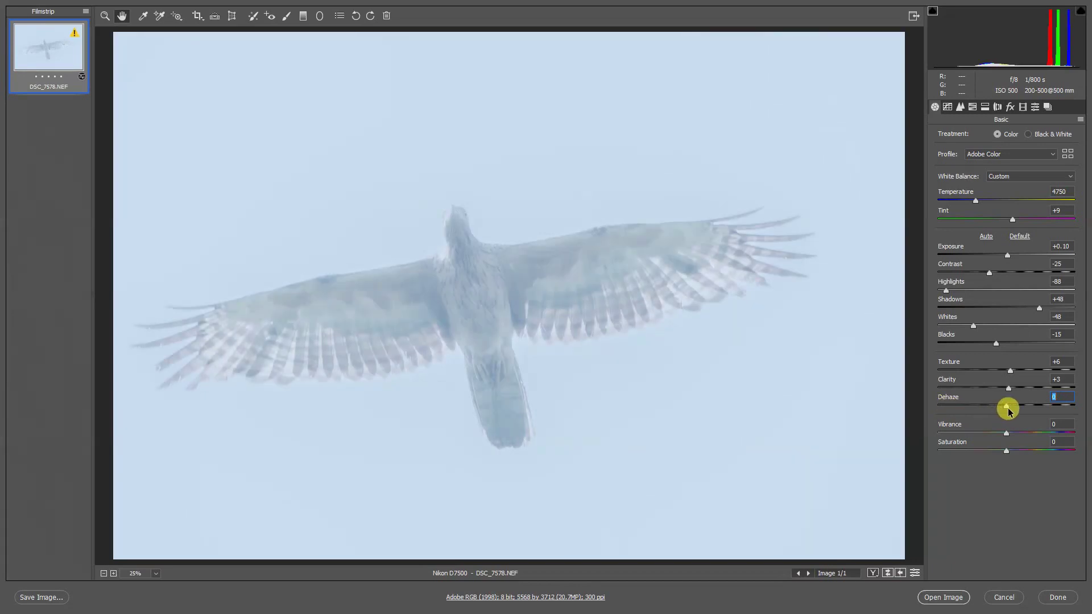
left_click_drag(1008, 411, 1007, 406)
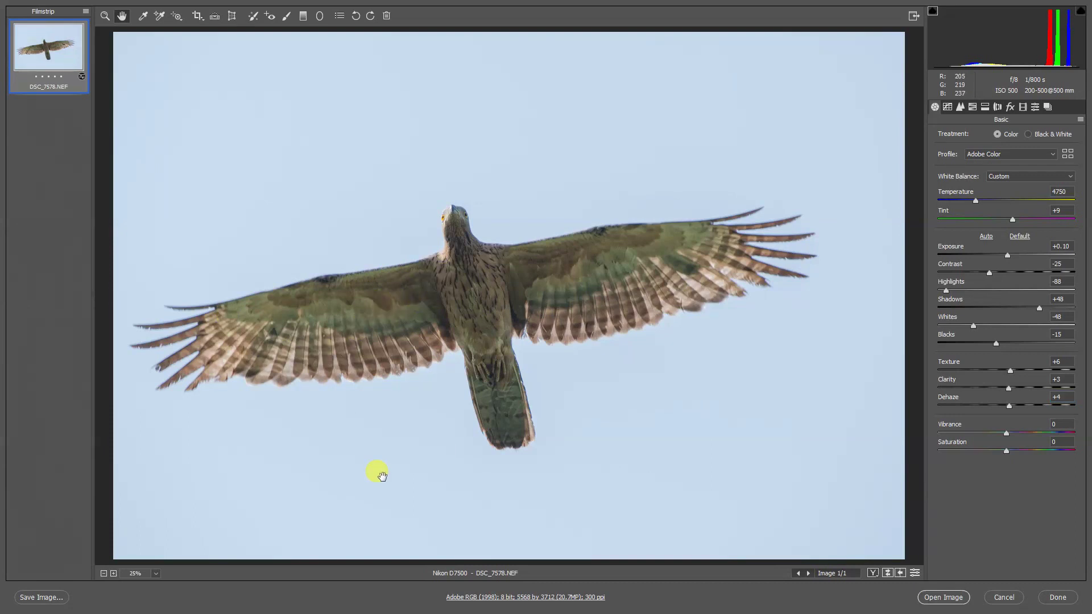
Test Saturation, reset it to 0, and raise Vibrance to +53
key("ctrl+plus")
left_click_drag(1006, 451, 1058, 454)
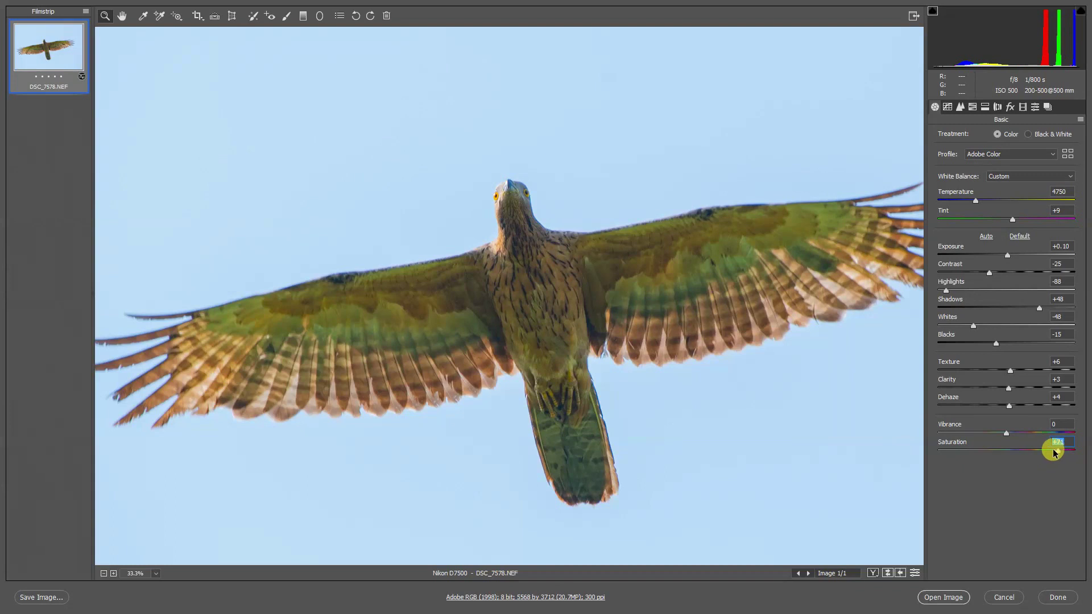
left_click_drag(1053, 452, 1033, 453)
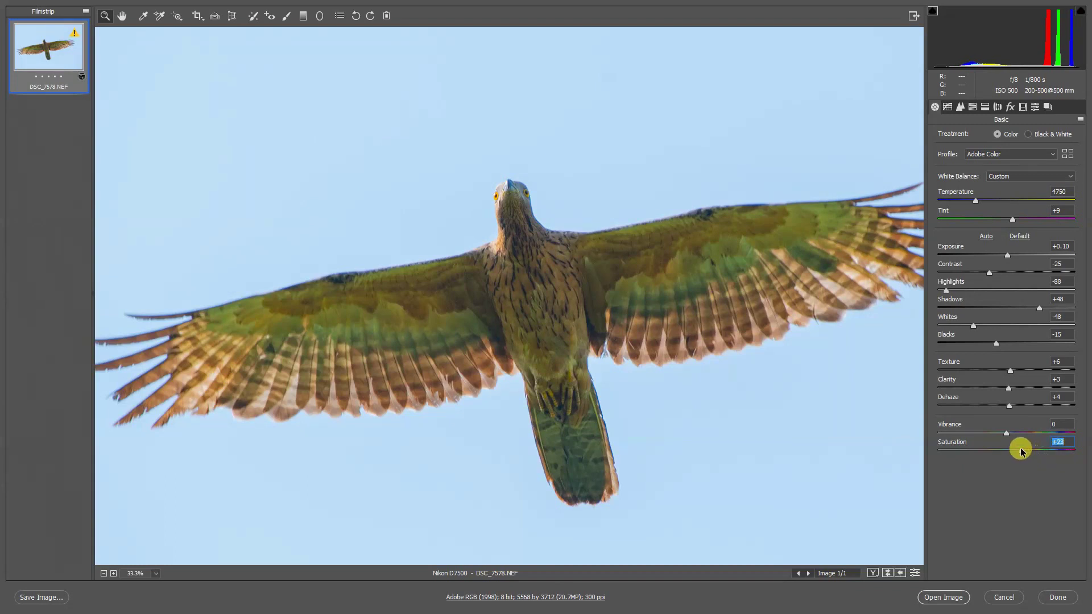
double_click(1019, 449)
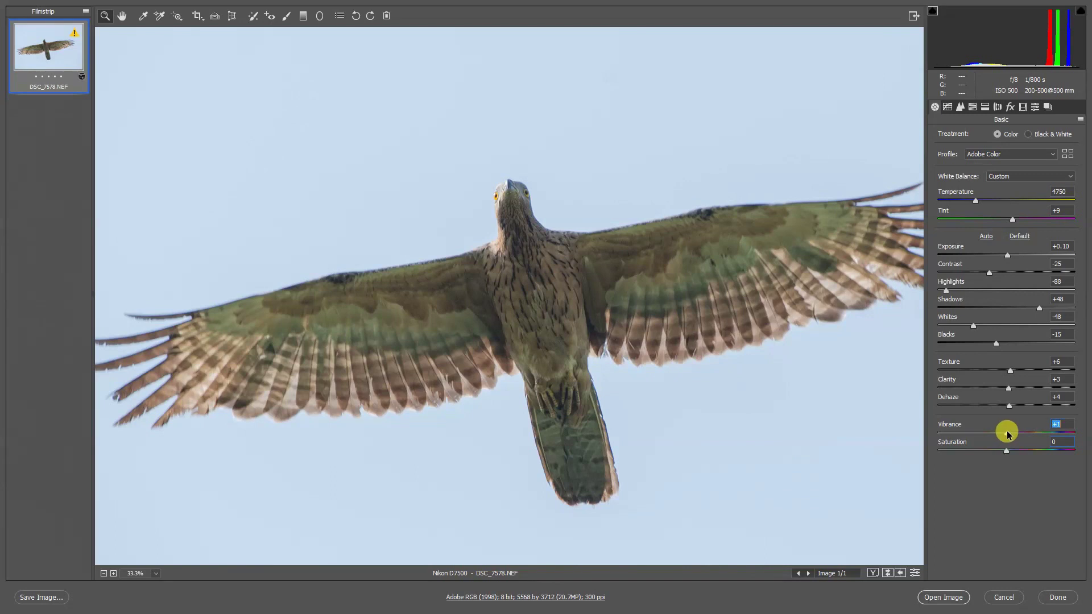
left_click_drag(1014, 433, 1042, 436)
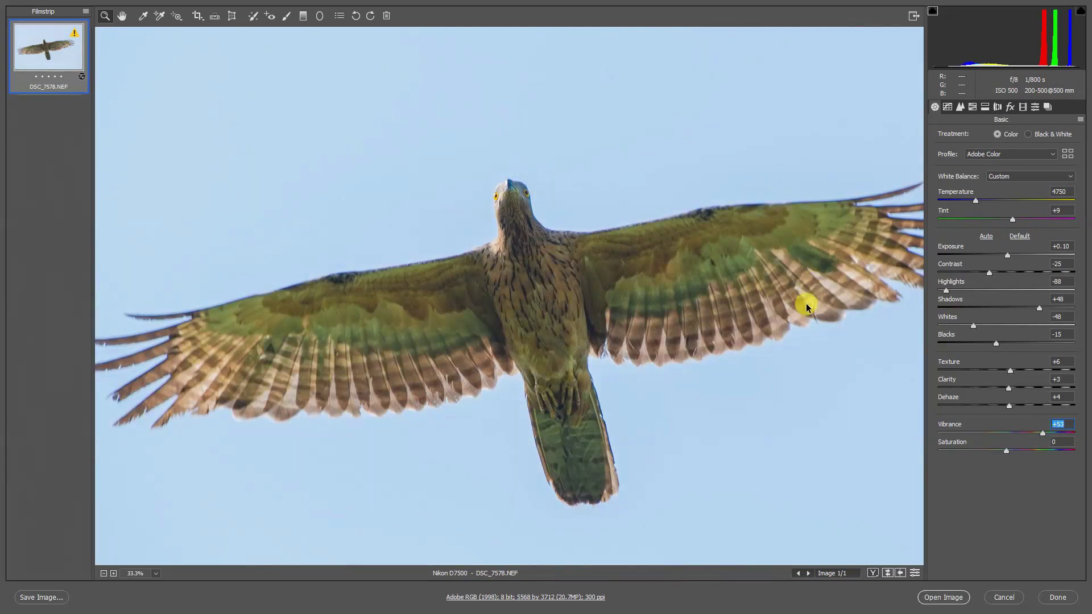
left_click(800, 266)
Zoom in on the feather tips and show Before/After side by side
left_click(803, 264)
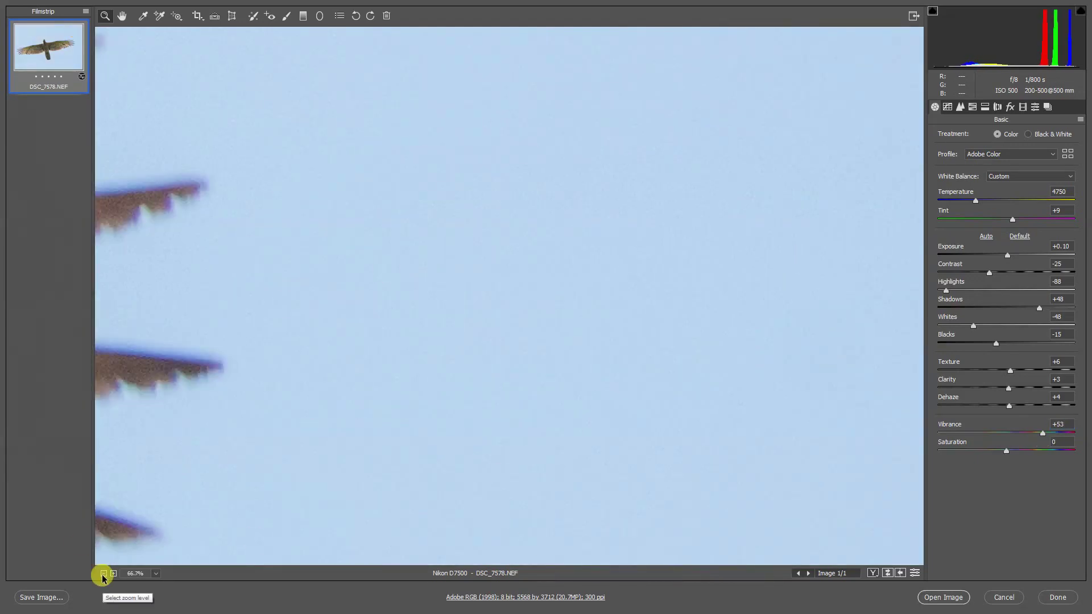
left_click(105, 573)
left_click(551, 316)
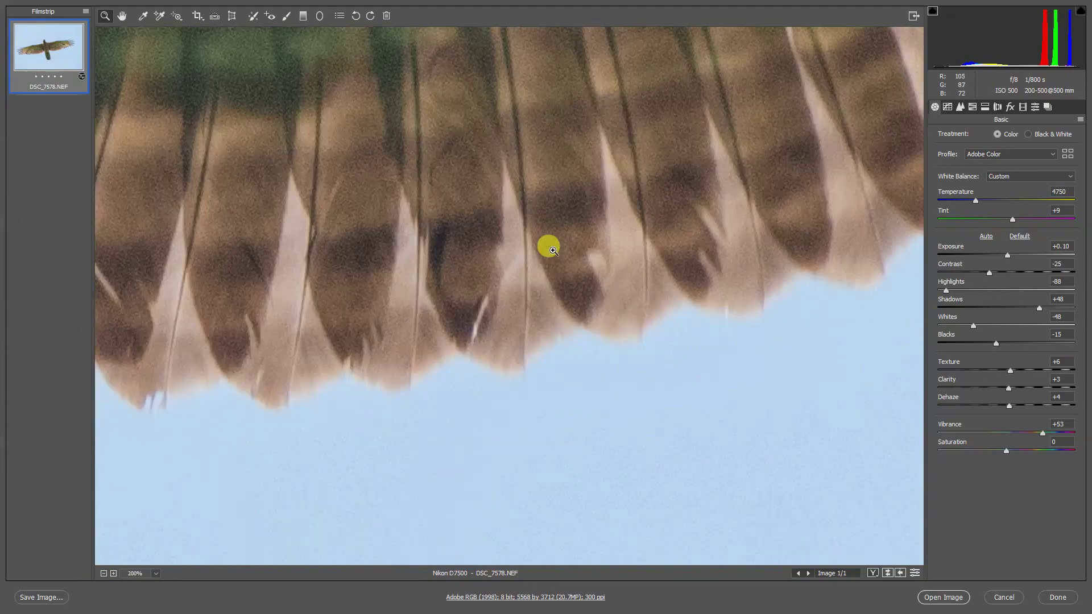
key("y")
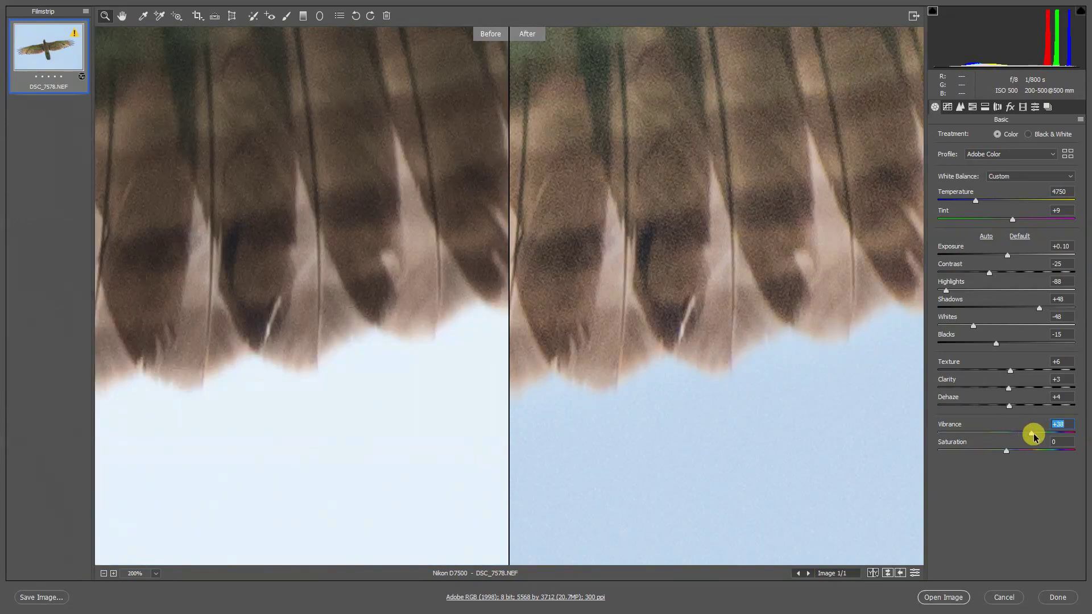
Ease Vibrance back to +13 while comparing, then return to the single view
left_click_drag(1042, 433, 1046, 434)
left_click(103, 573)
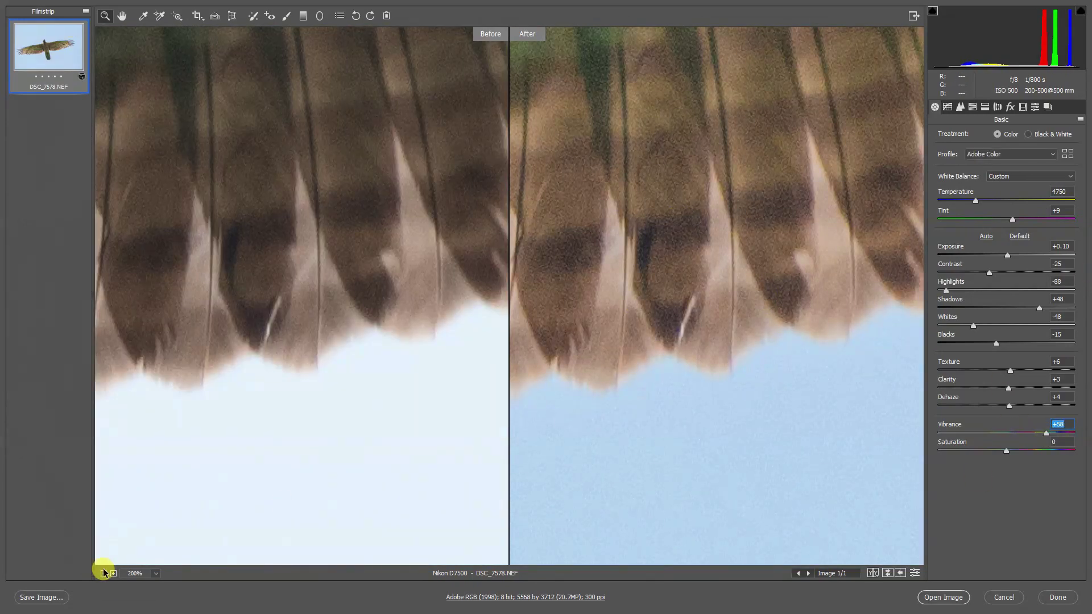
left_click(102, 573)
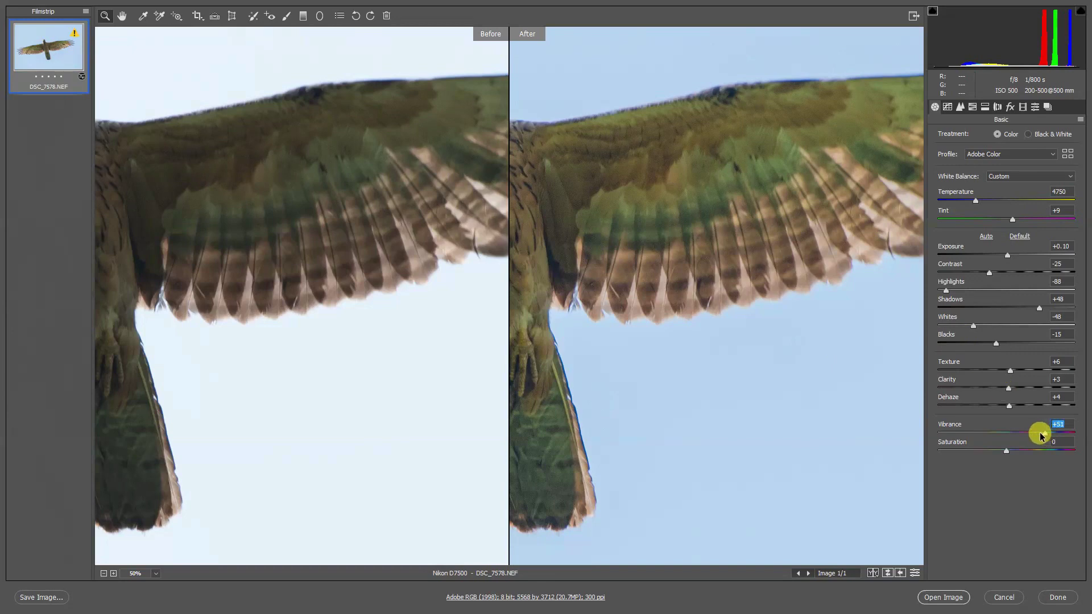
left_click_drag(1040, 436, 1031, 434)
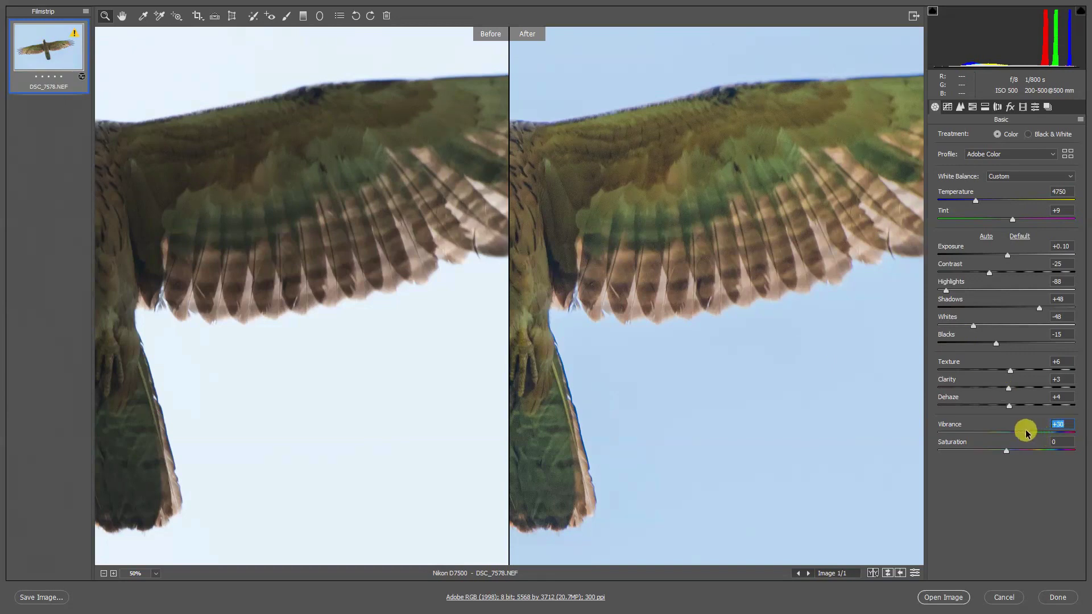
left_click(873, 574)
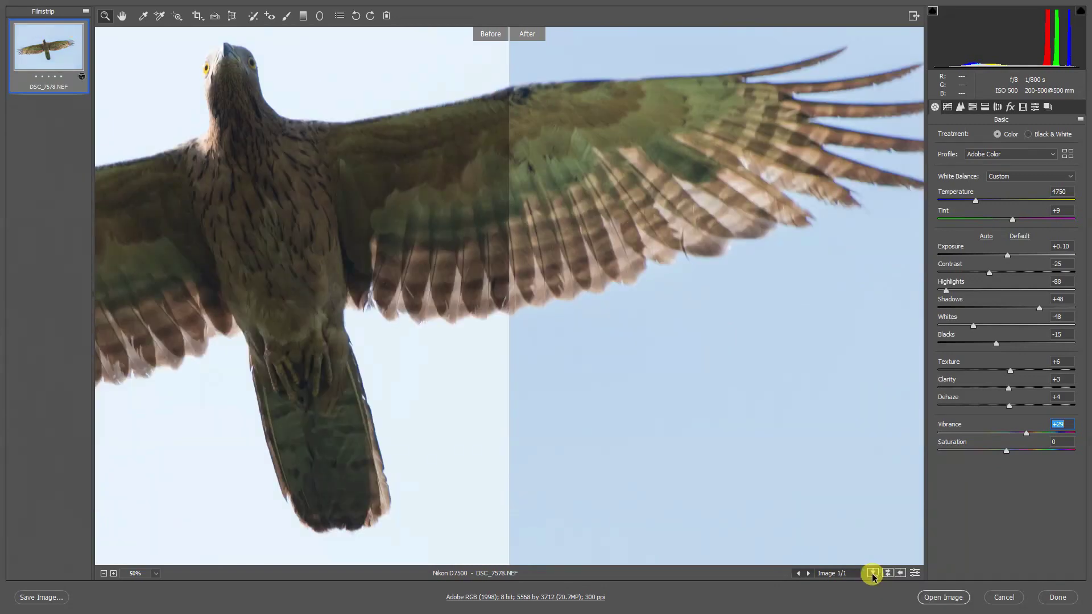
left_click(873, 574)
type("+13")
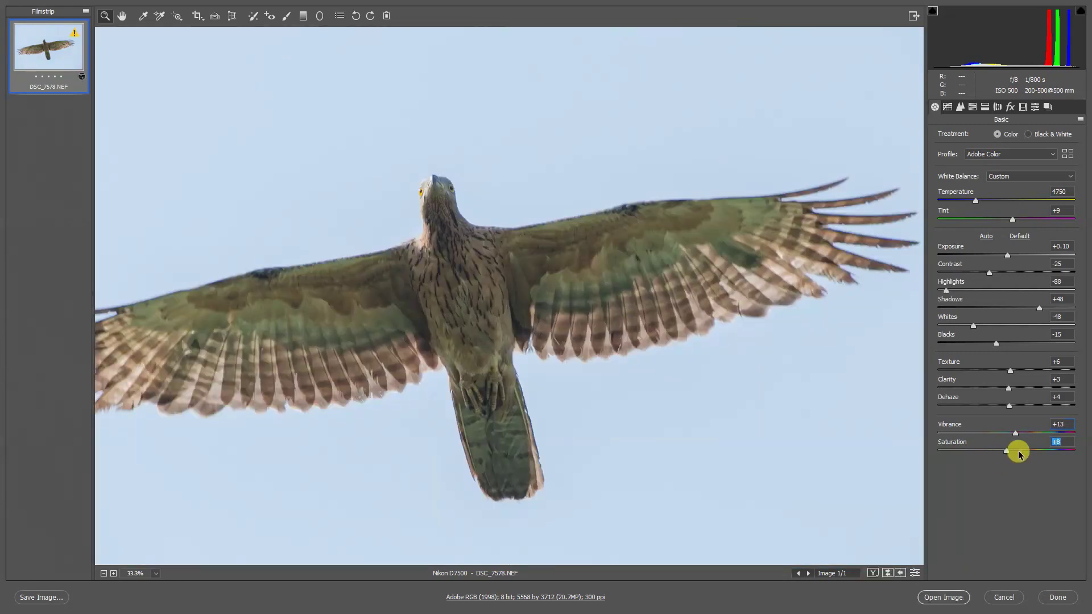
Test a stronger Saturation, then reset it to 0
left_click_drag(1006, 451, 1069, 449)
key("Up")
key("Up")
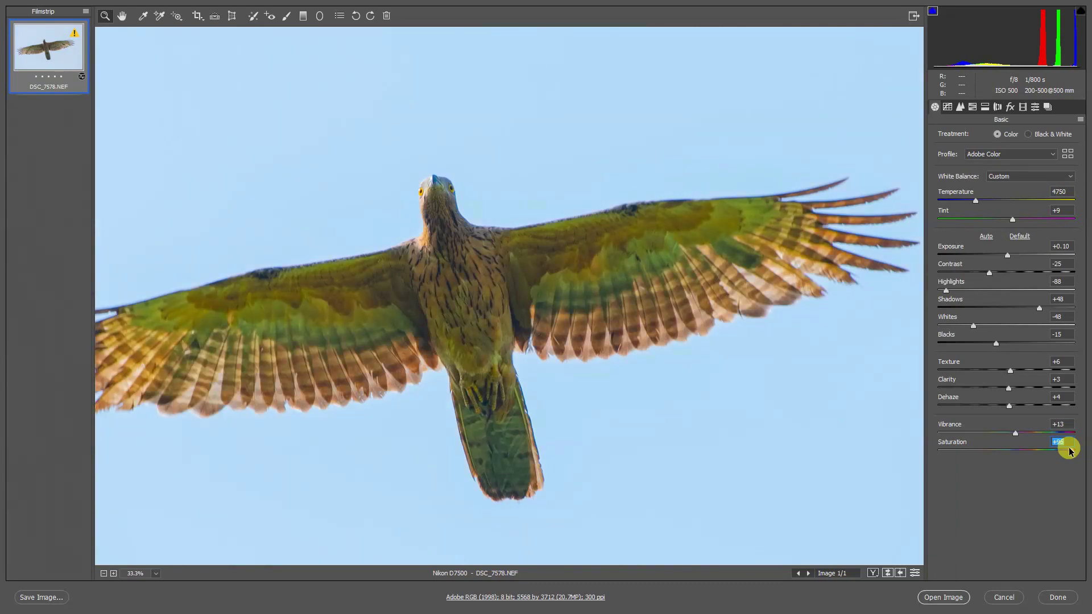
left_click_drag(1068, 451, 1015, 452)
key("ctrl+0")
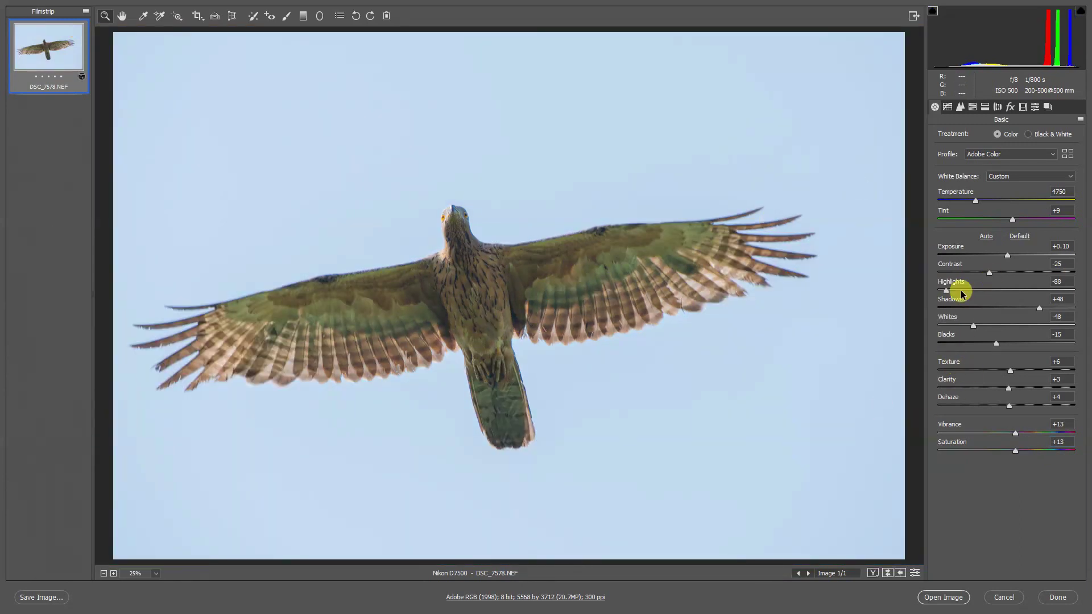
double_click(1015, 451)
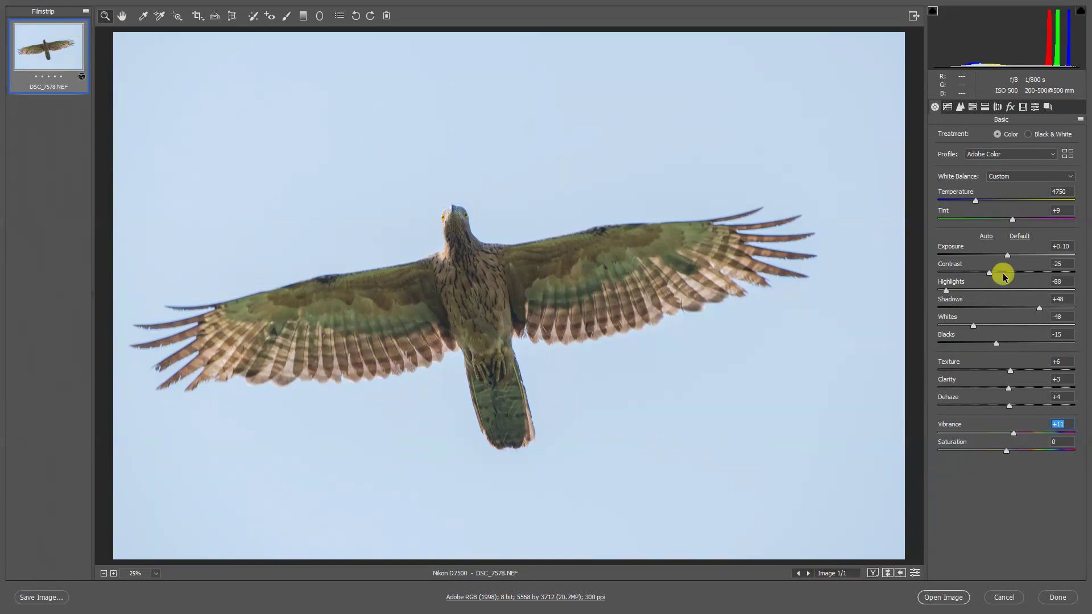
Set Contrast to -11, Texture to +3 and Tint to +3, then compare Before/After
left_click_drag(989, 272, 998, 273)
left_click(466, 275)
left_click(103, 573)
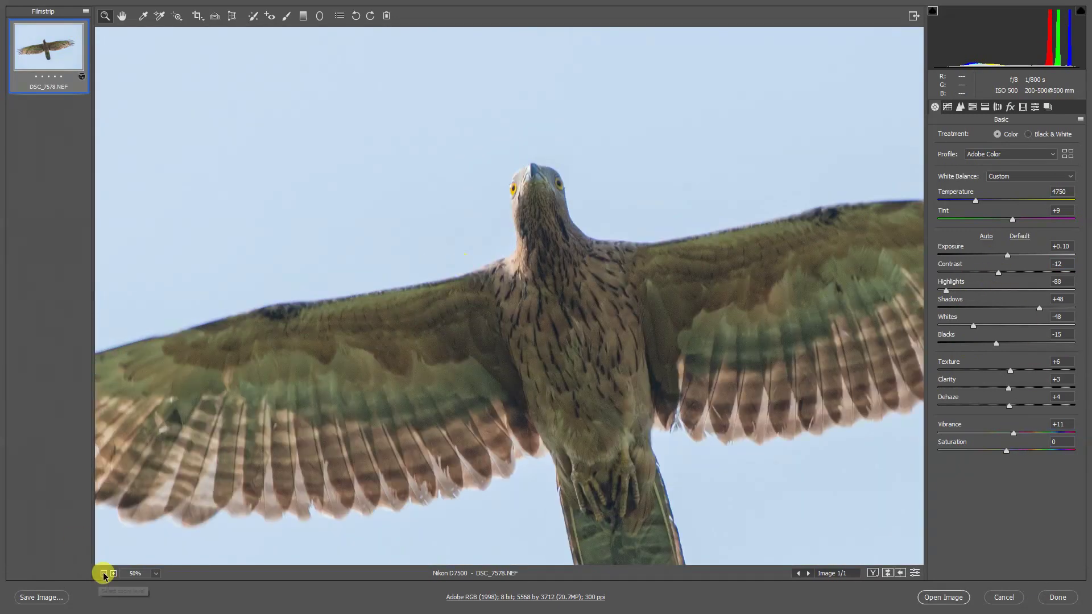
left_click_drag(1009, 370, 1008, 371)
left_click(999, 274)
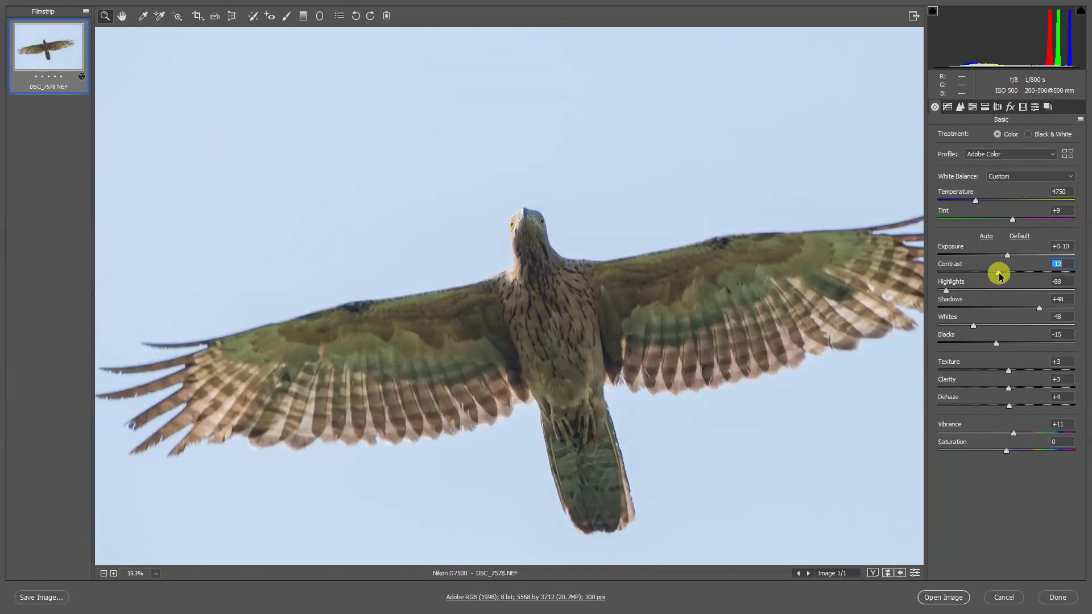
left_click(1013, 220)
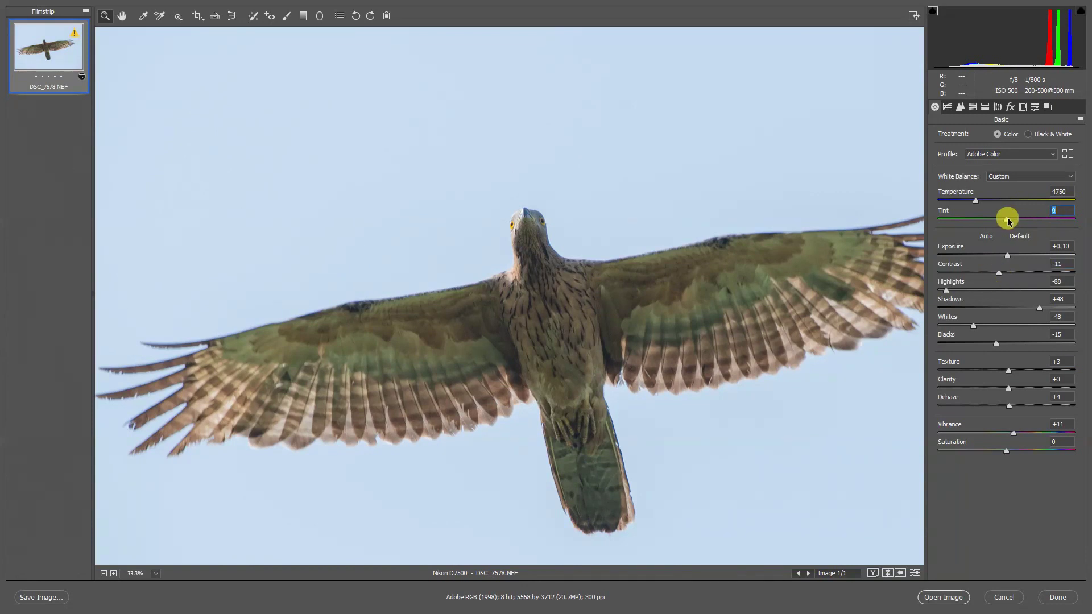
key("q")
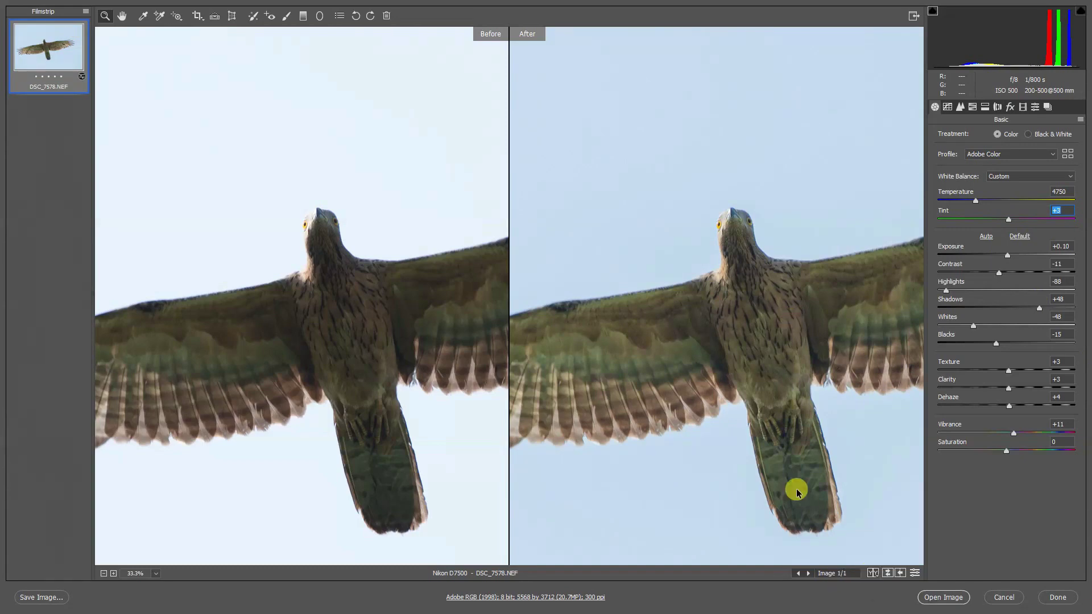
Set Tint +9, Shadows +68, Blacks -17 and cool Temperature to 4650
key("Down")
key("Down")
key("Down")
key("q")
left_click(873, 572)
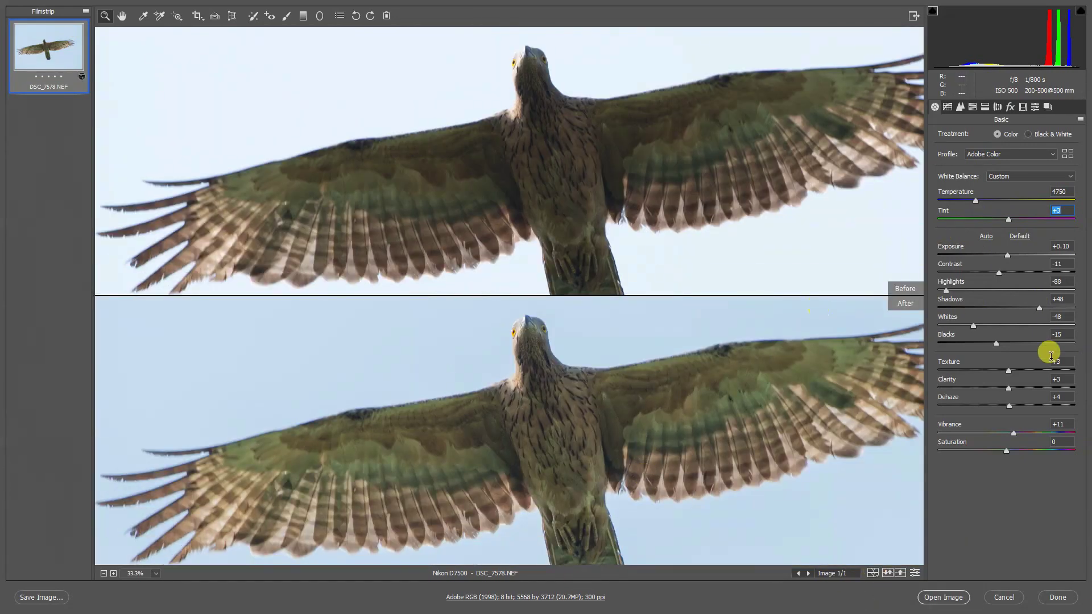
left_click_drag(1041, 308, 1054, 308)
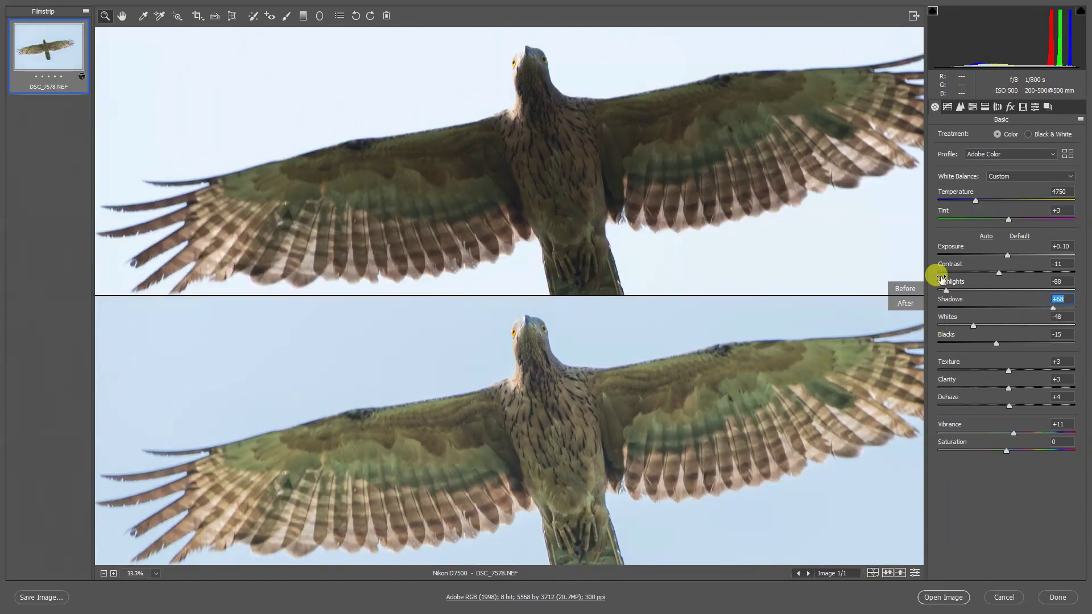
left_click_drag(995, 344, 994, 344)
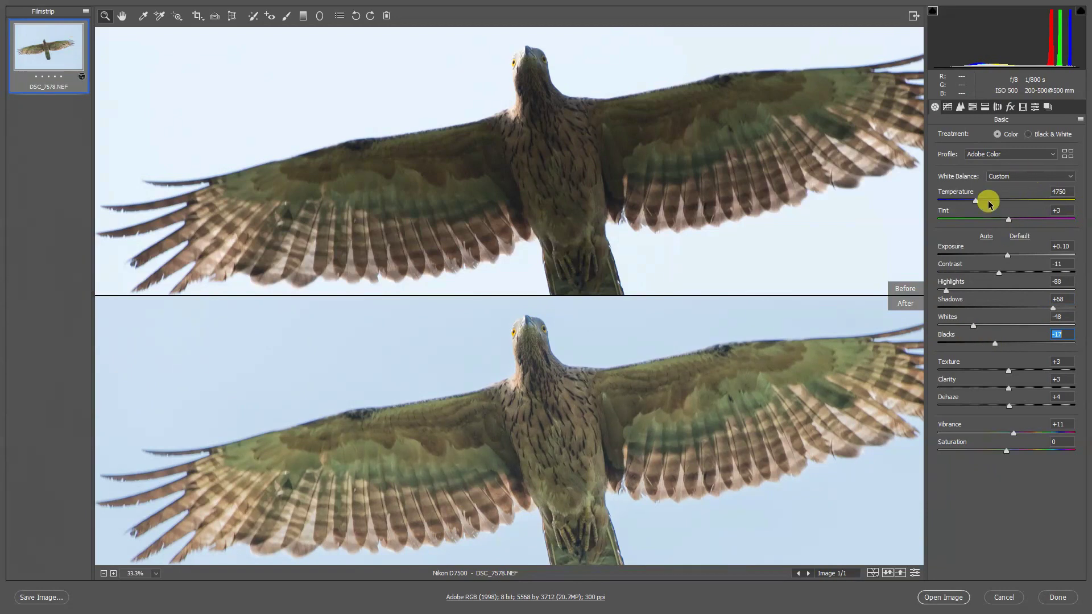
left_click_drag(976, 202, 975, 203)
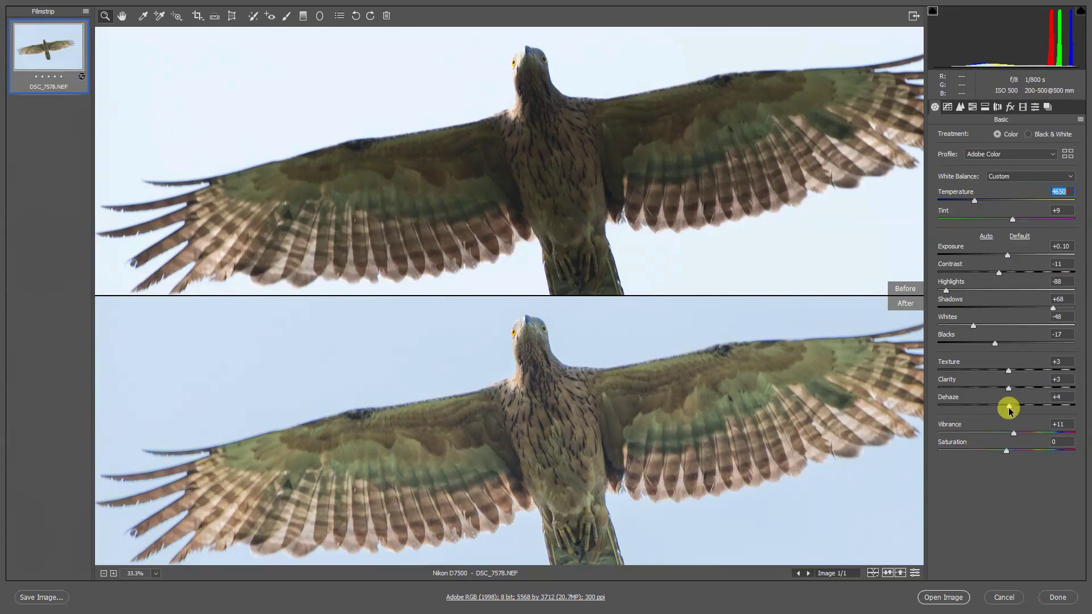
Cycle the Before/After layouts, then return to the single preview and pan the bird
left_click(873, 574)
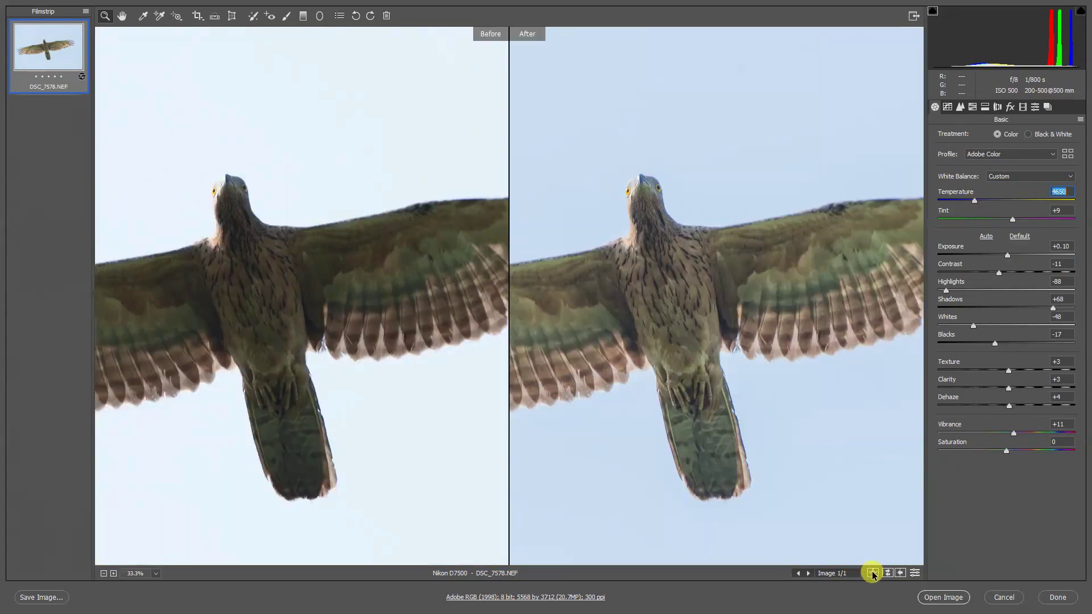
left_click(873, 573)
left_click(873, 573)
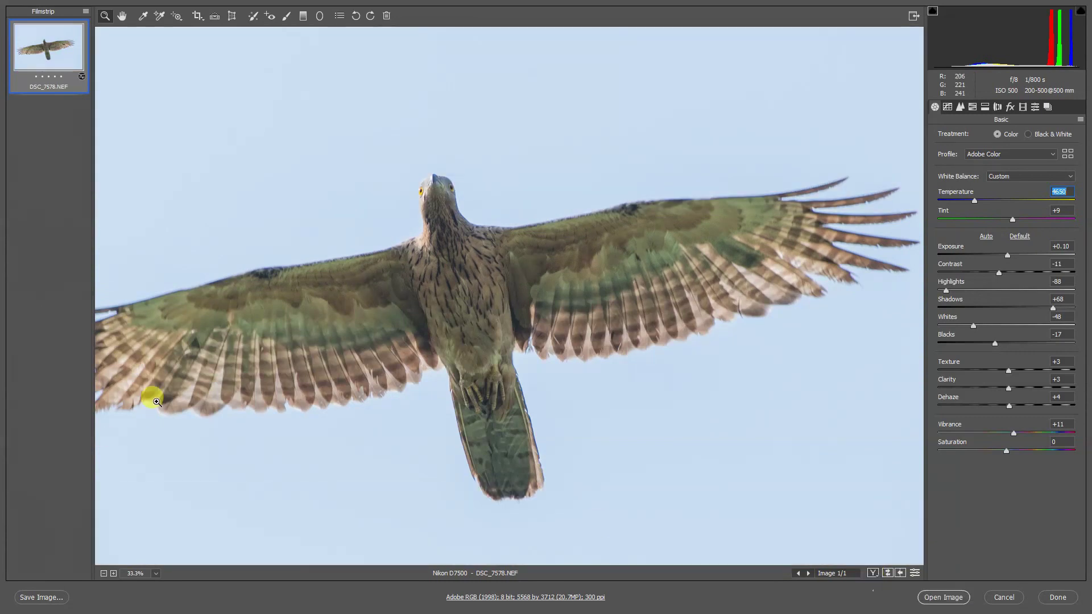
key("h")
left_click_drag(455, 298, 502, 295)
Check the still-linear Tone Curve in Parametric and Point modes, then show Detail settings
left_click(947, 110)
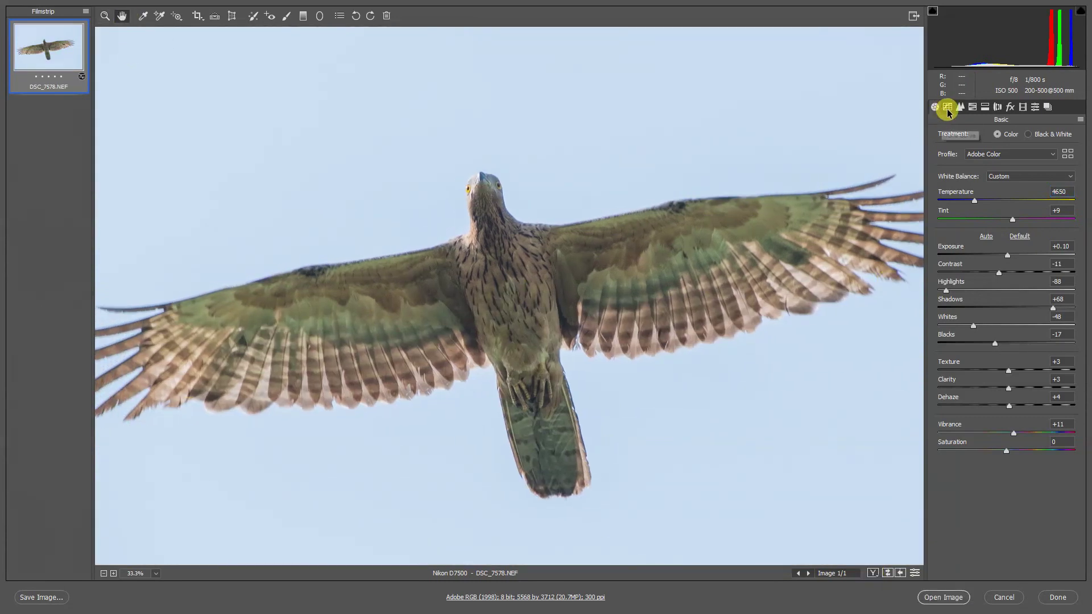
left_click(947, 108)
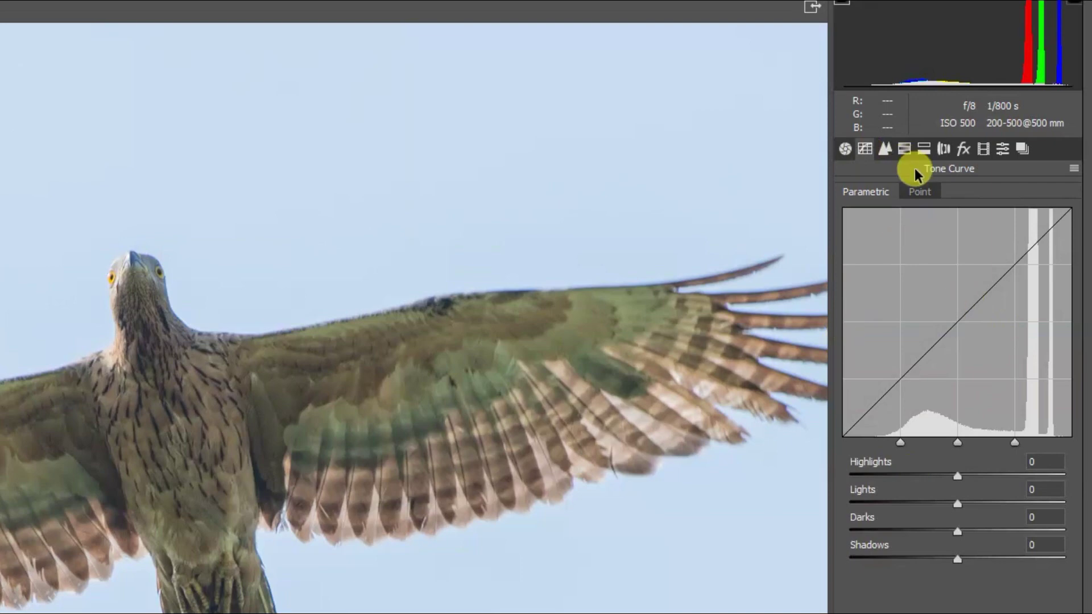
left_click(921, 192)
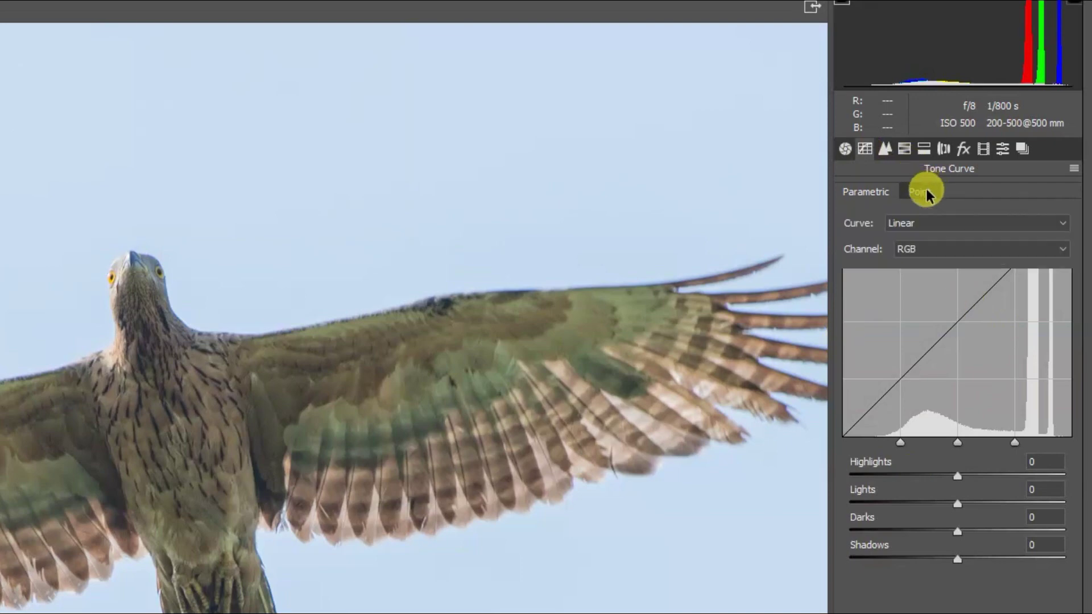
left_click(871, 188)
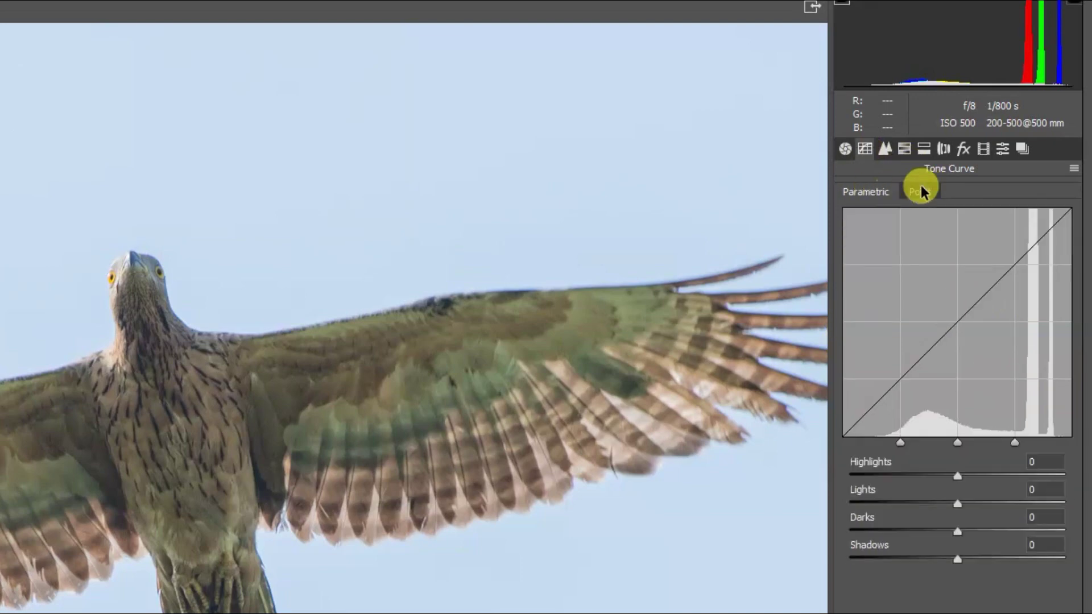
left_click(920, 188)
left_click(872, 190)
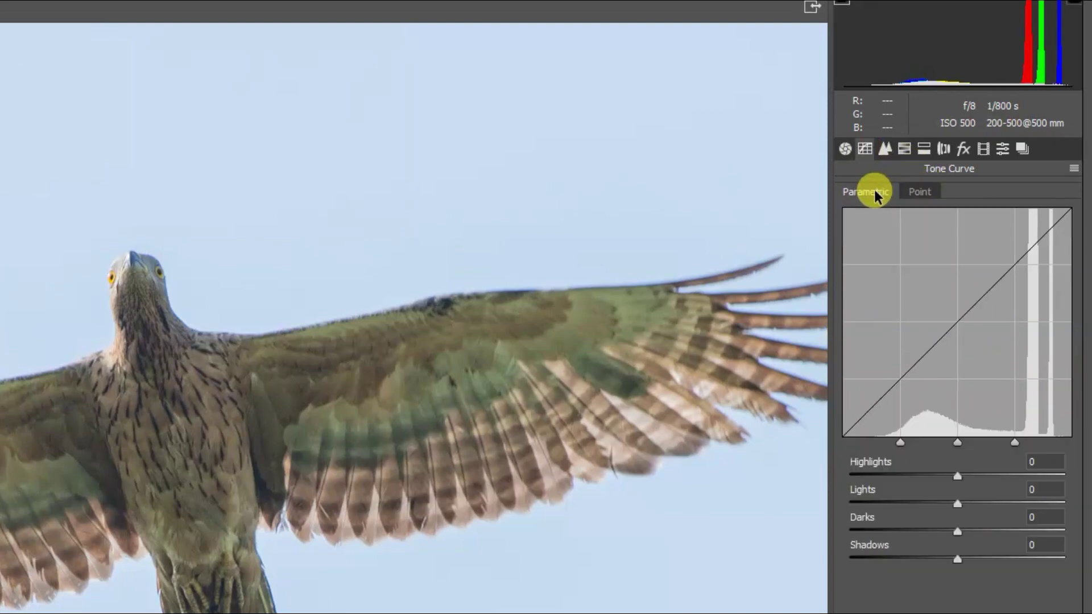
left_click(915, 191)
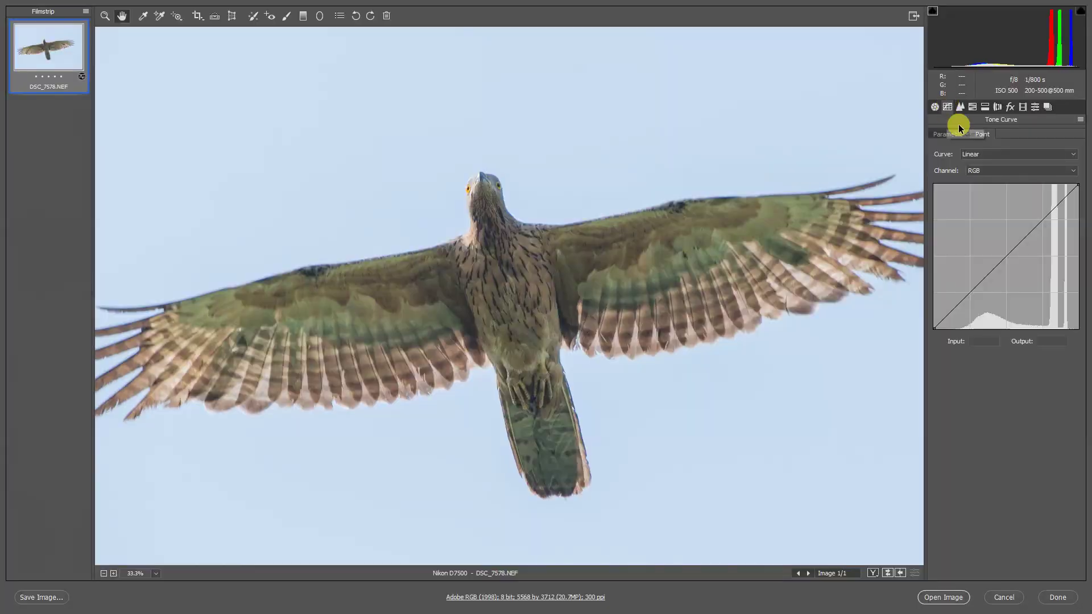
left_click(960, 106)
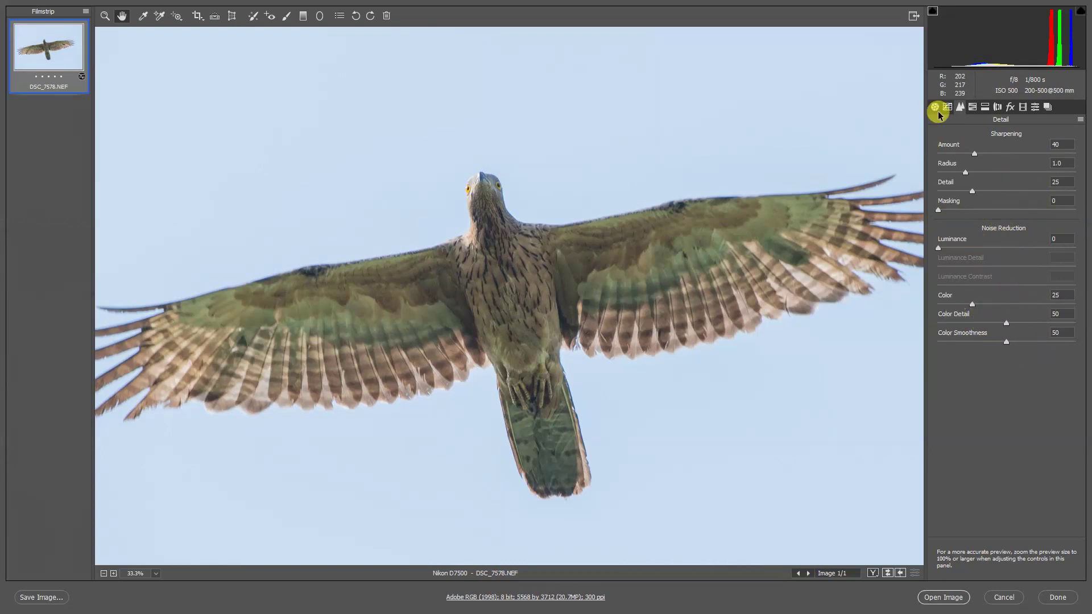
Browse the HSL Hue, Saturation and Luminance sliders, ending on Luminance, all at 0
left_click(970, 107)
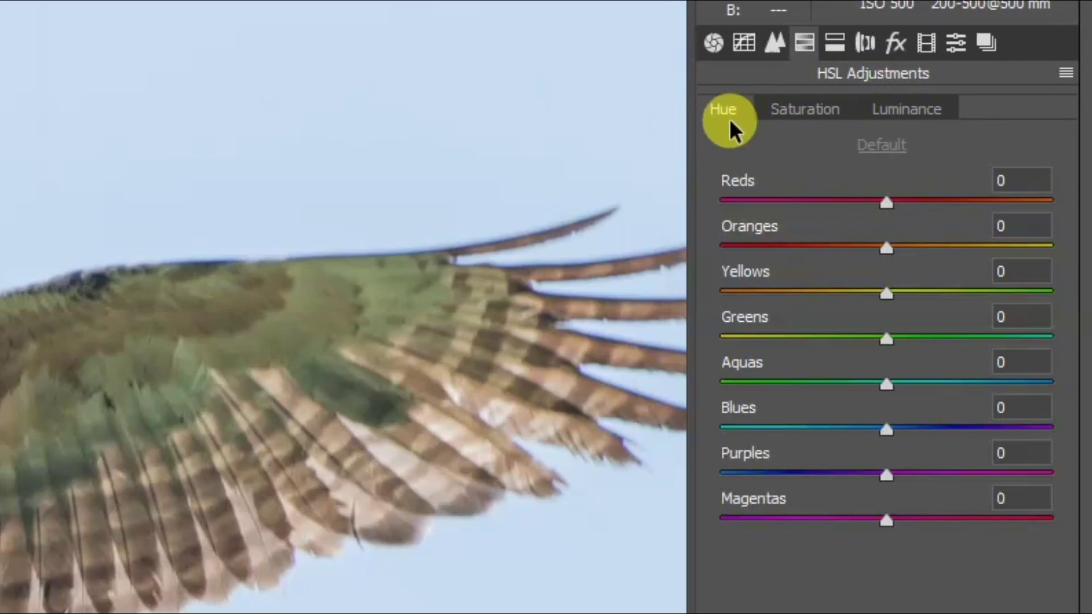
left_click(810, 113)
left_click(891, 112)
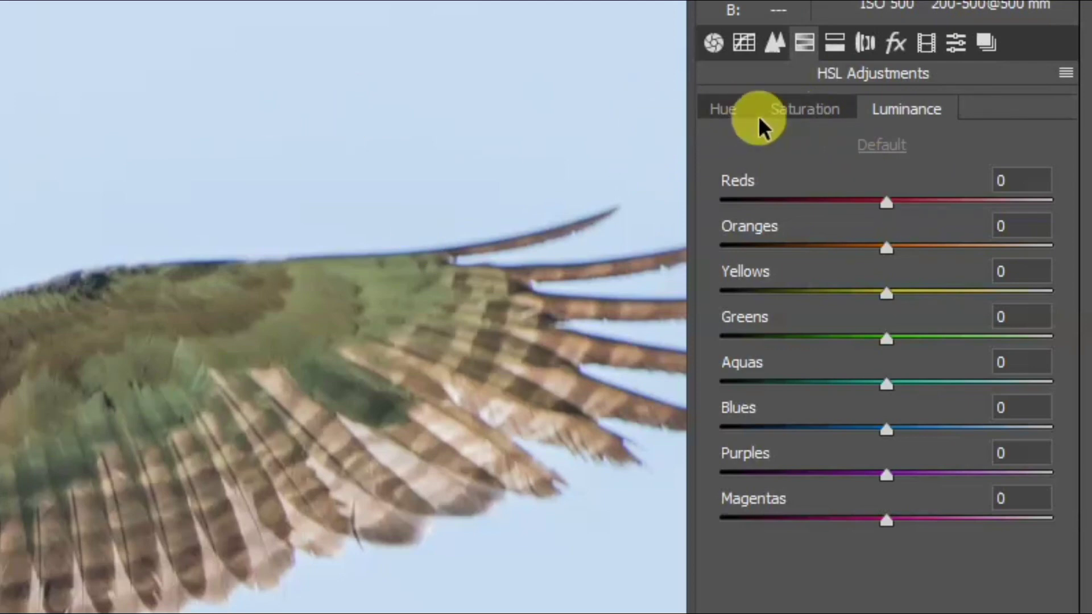
left_click(726, 110)
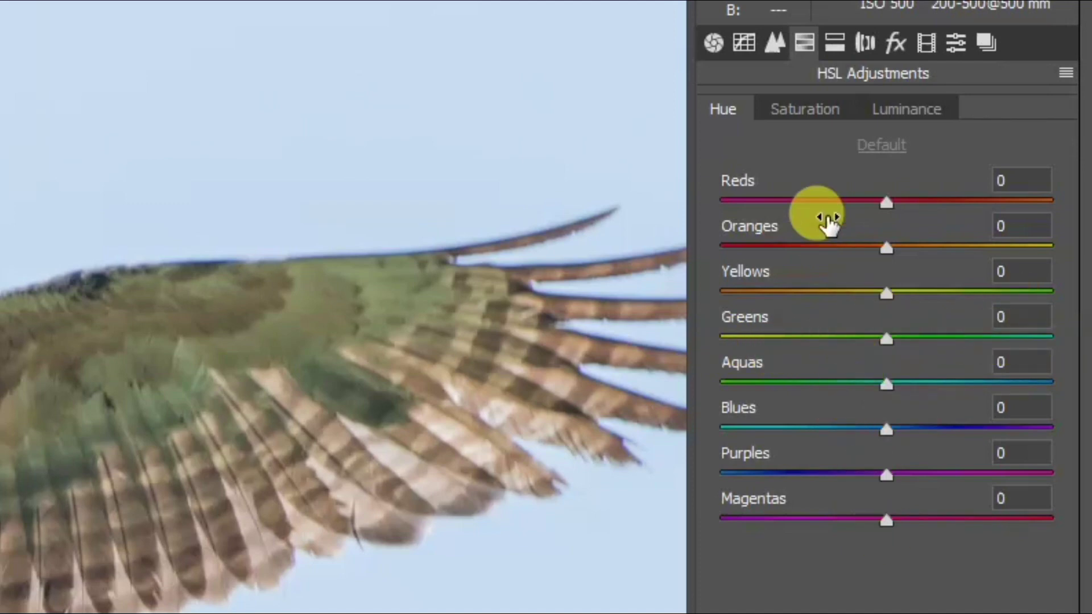
left_click(804, 108)
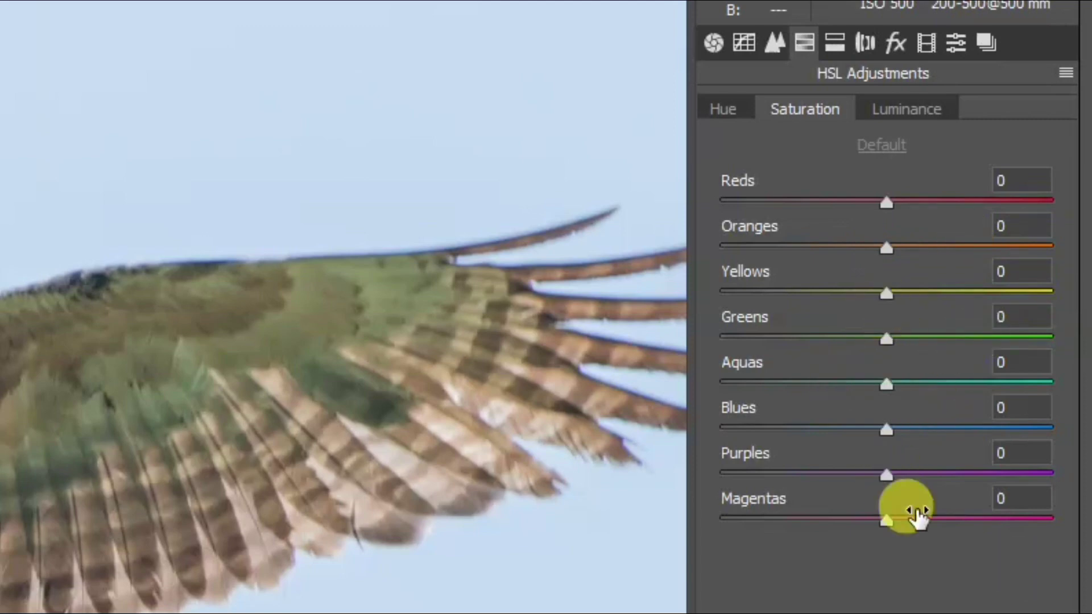
left_click(910, 107)
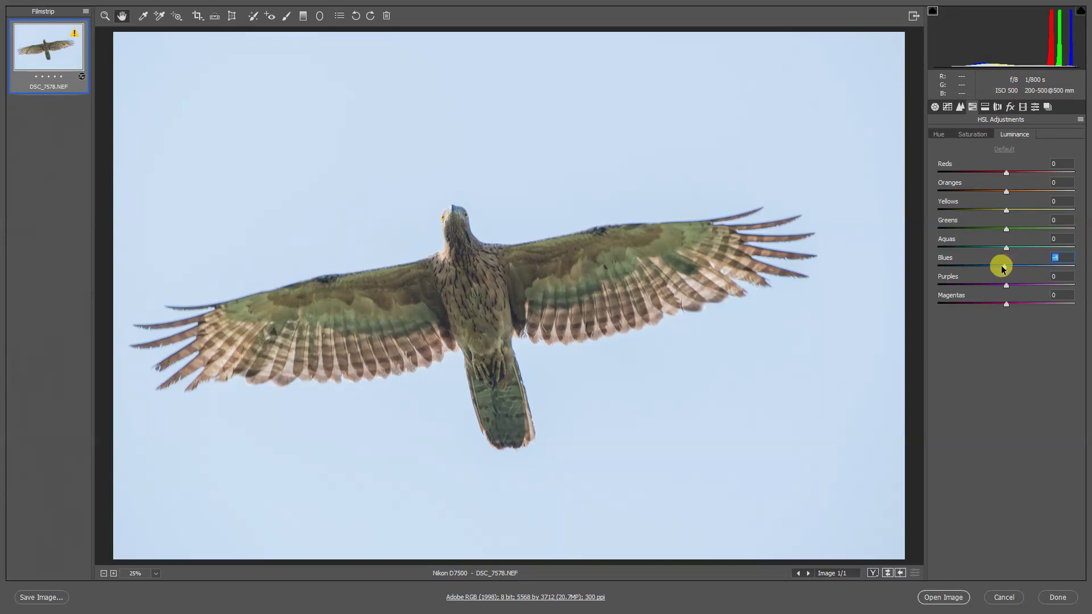
Darken the Blues luminance to deepen the sky and view before/after side by side
left_click_drag(1001, 269, 979, 269)
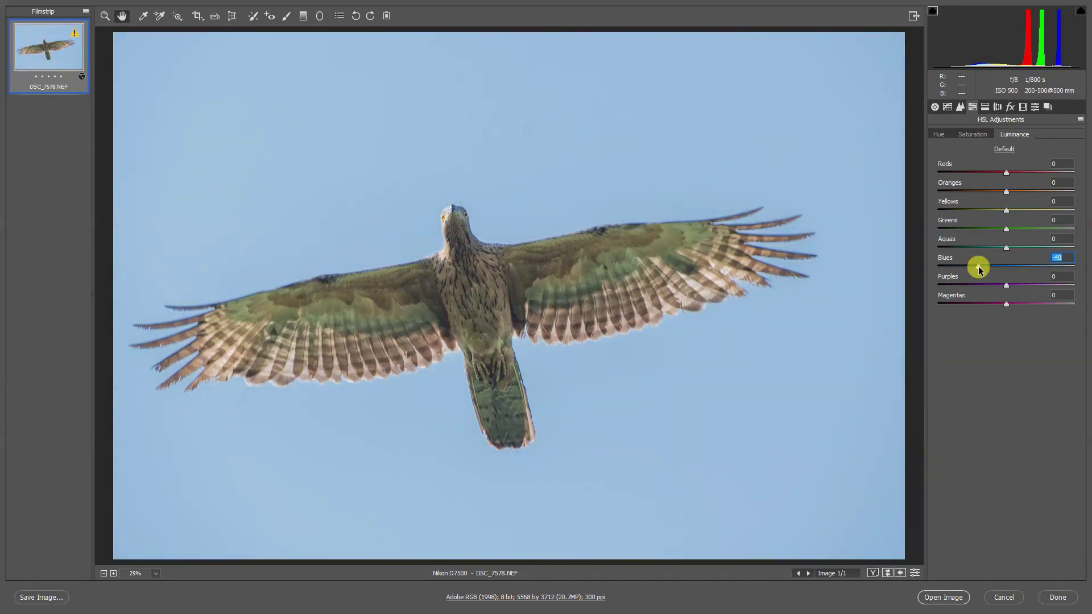
key("q")
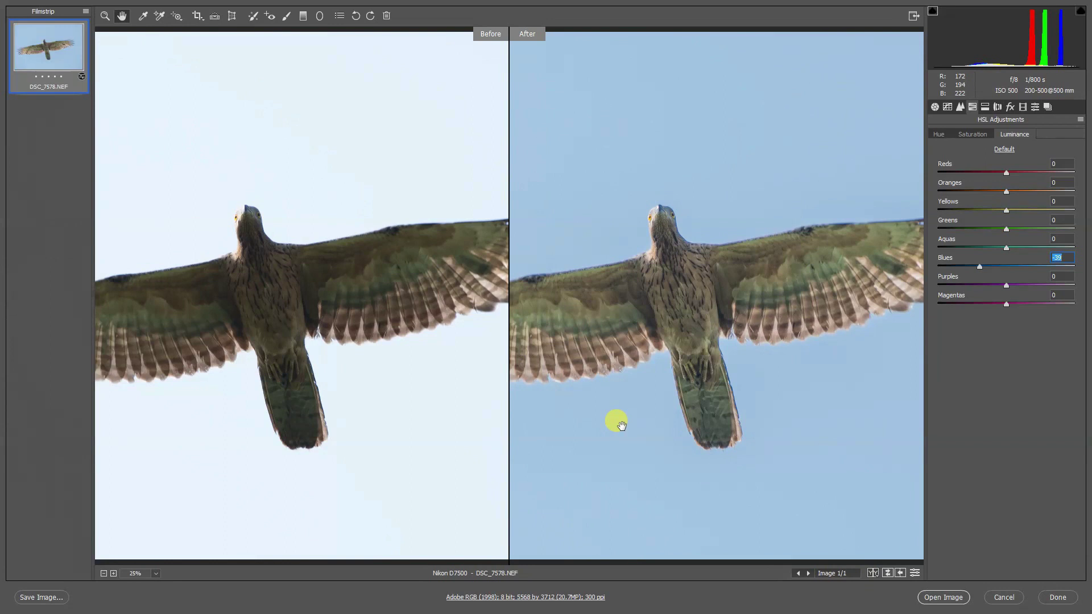
left_click(976, 136)
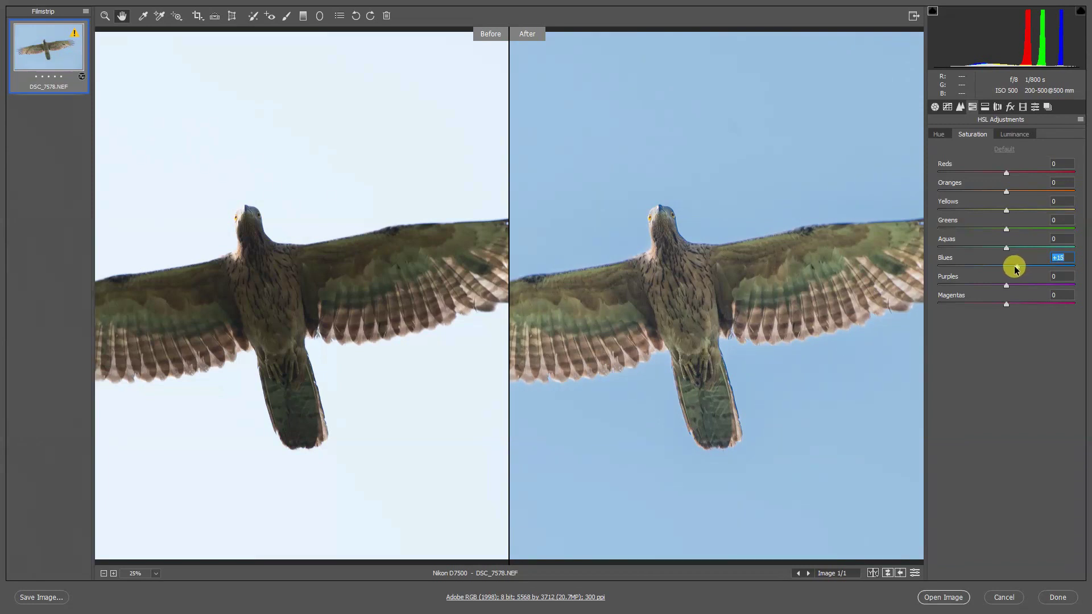
Set HSL saturation to Blues +8, Oranges +17 and Yellows +3
left_click_drag(1016, 270, 1013, 270)
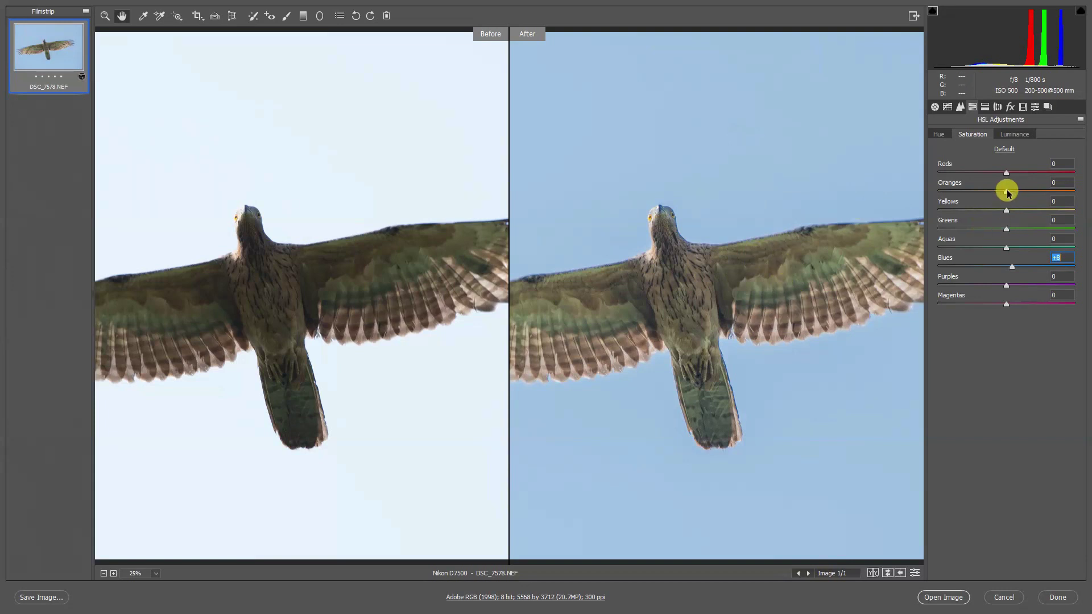
left_click_drag(1007, 192, 1010, 196)
left_click_drag(1030, 198, 1074, 201)
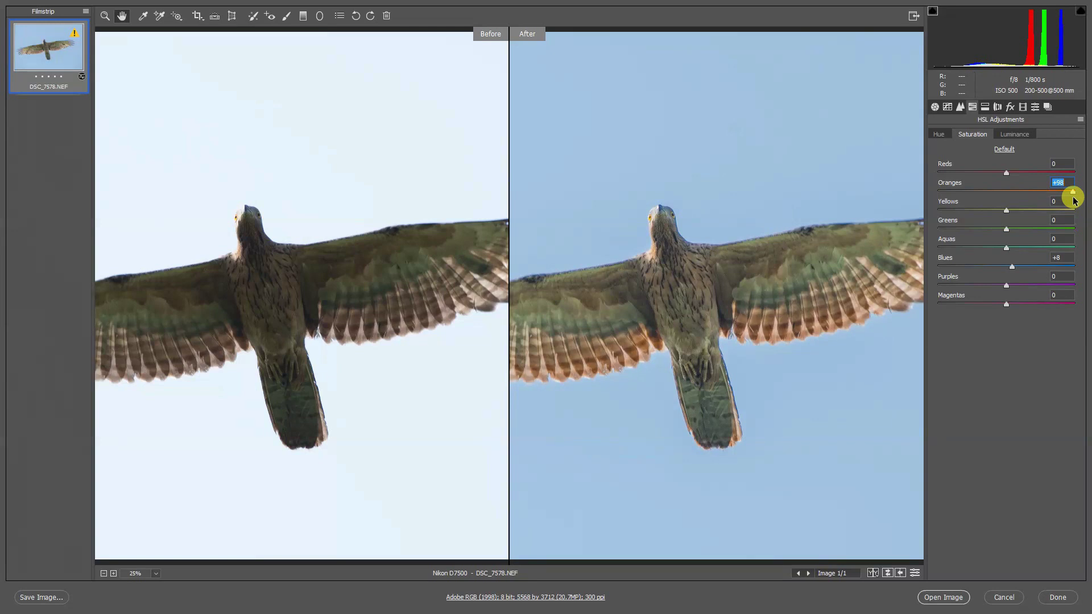
left_click_drag(1074, 201, 1026, 196)
left_click_drag(1005, 210, 1009, 211)
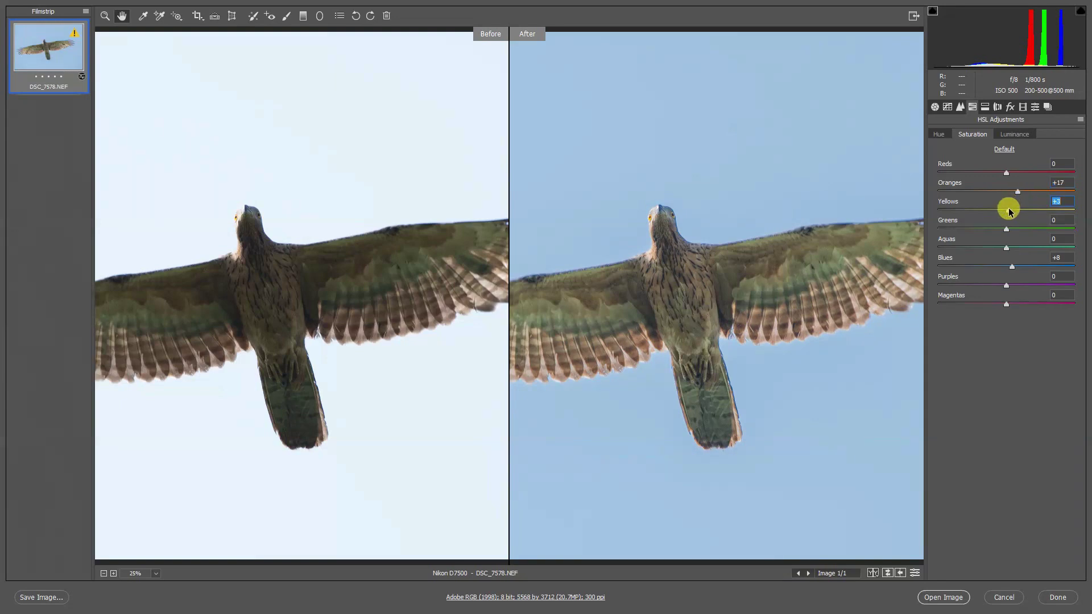
left_click(871, 573)
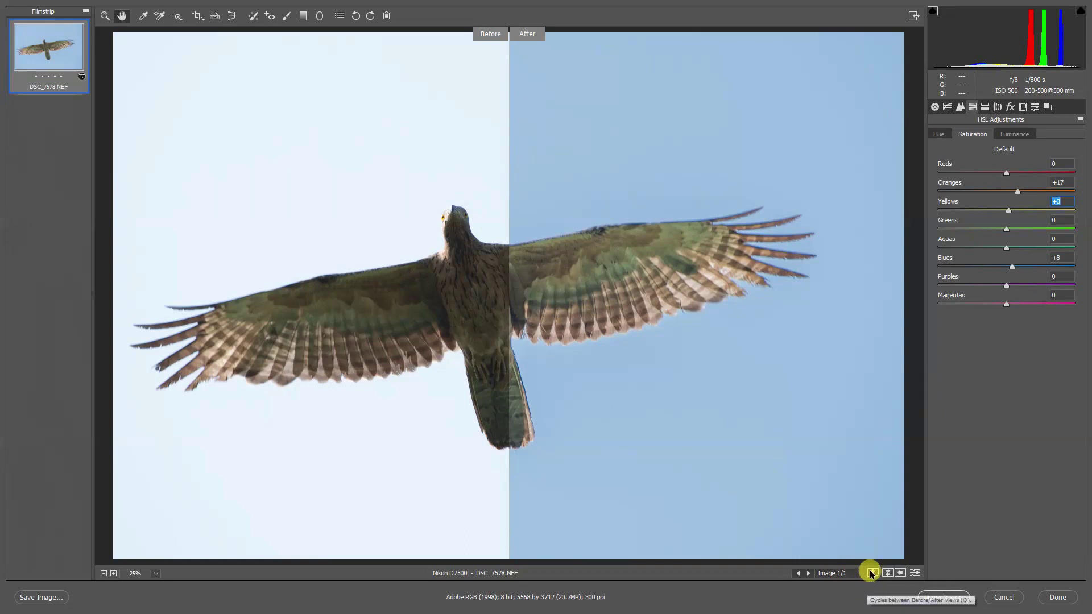
left_click(872, 573)
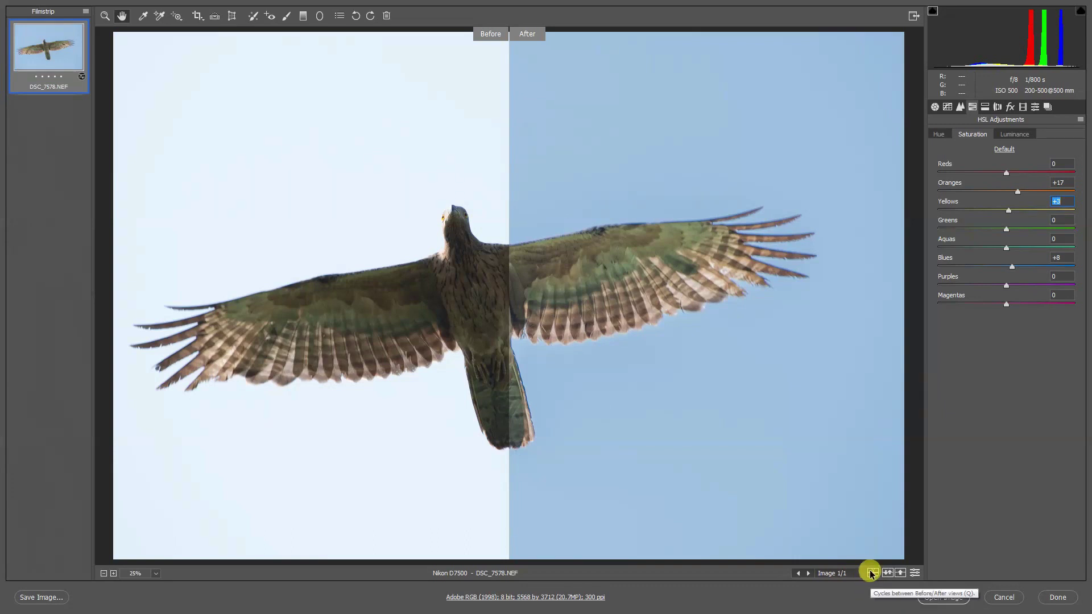
left_click(871, 573)
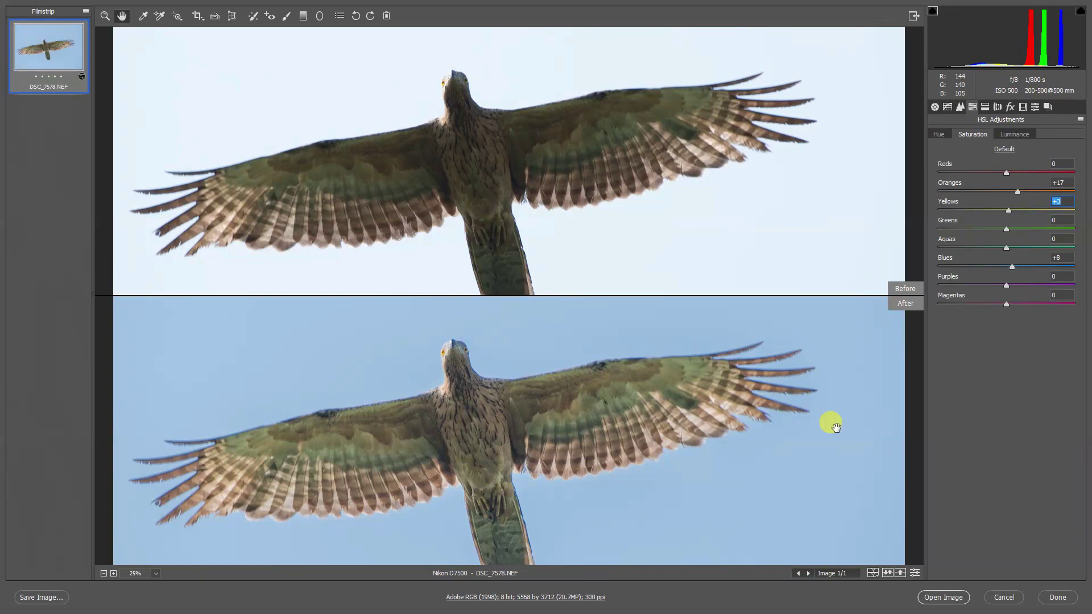
left_click(872, 577)
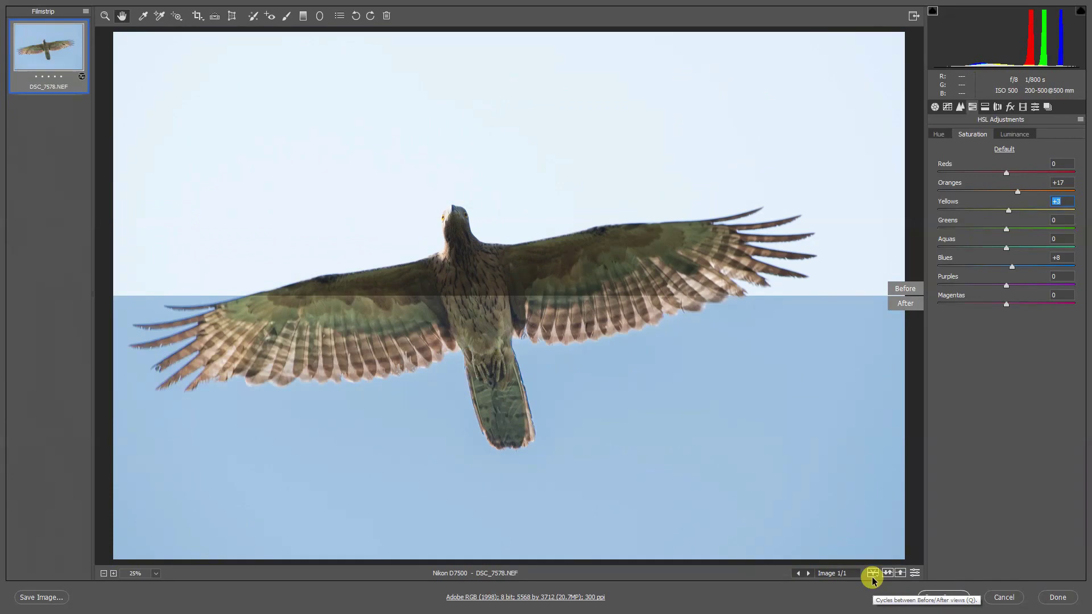
left_click(872, 577)
left_click(873, 578)
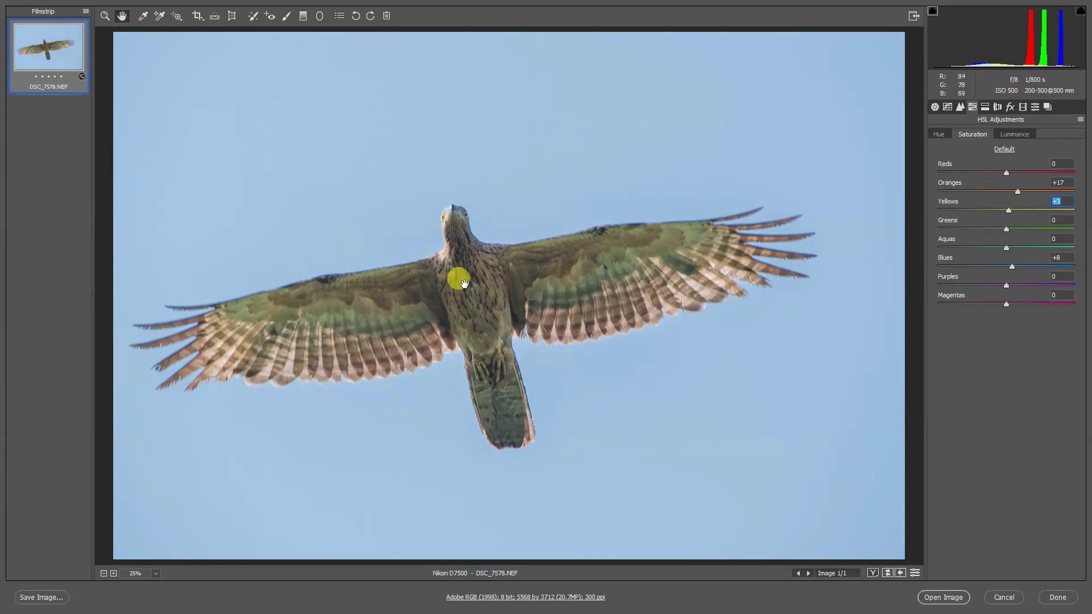
left_click(874, 574)
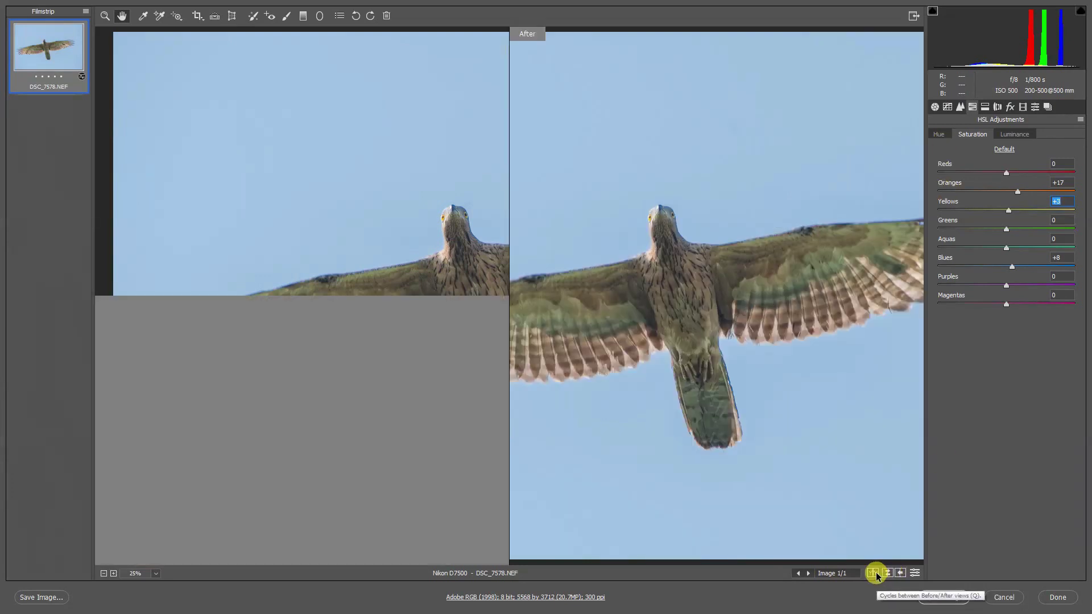